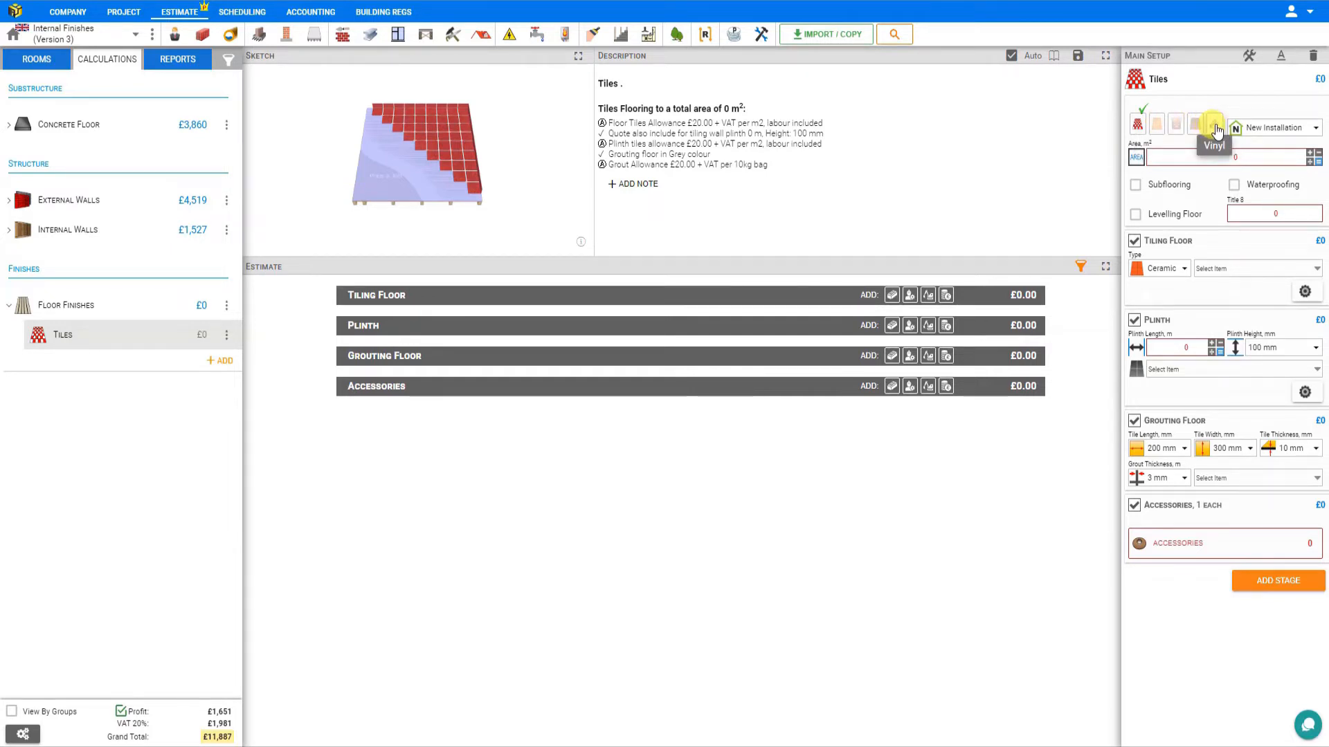
- Set the tiles work type to Replacement, trying Decorating Only before returning to Replacement
{"action": "left_click", "coordinate": [1275, 130]}
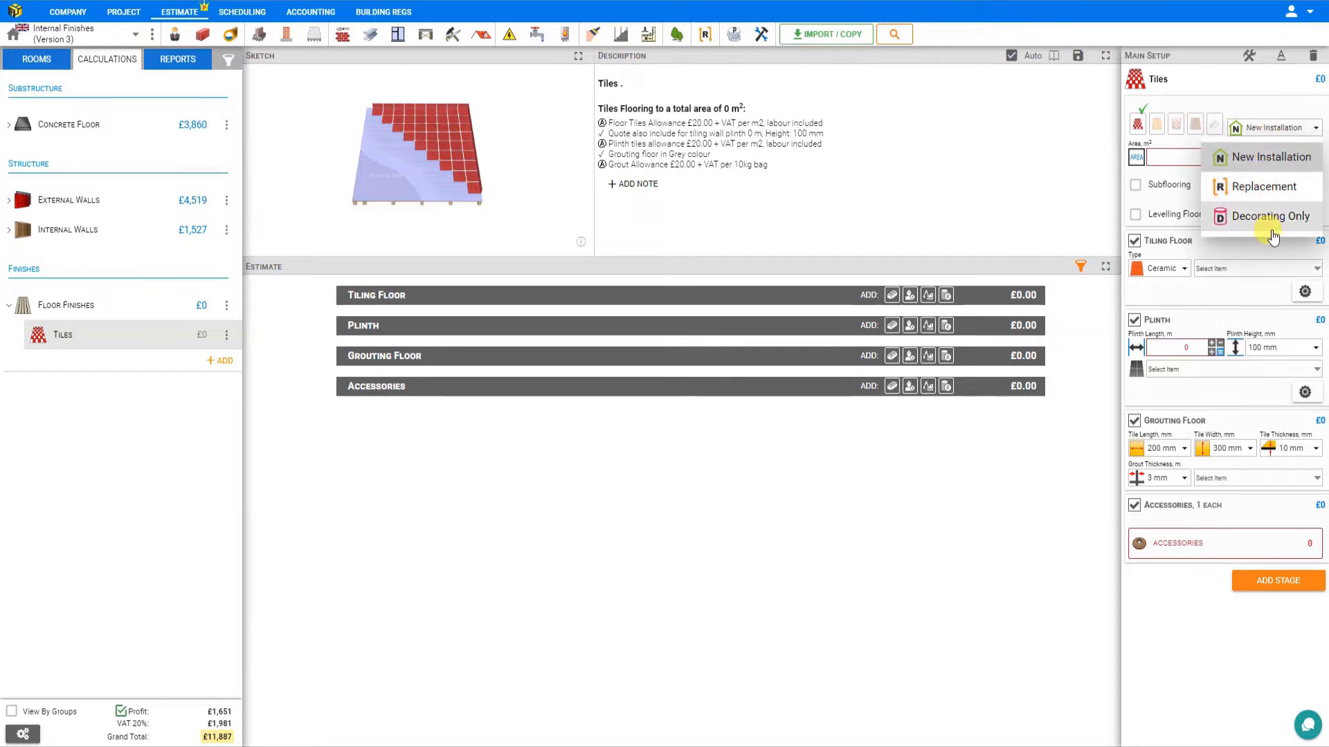
{"action": "left_click", "coordinate": [1265, 187]}
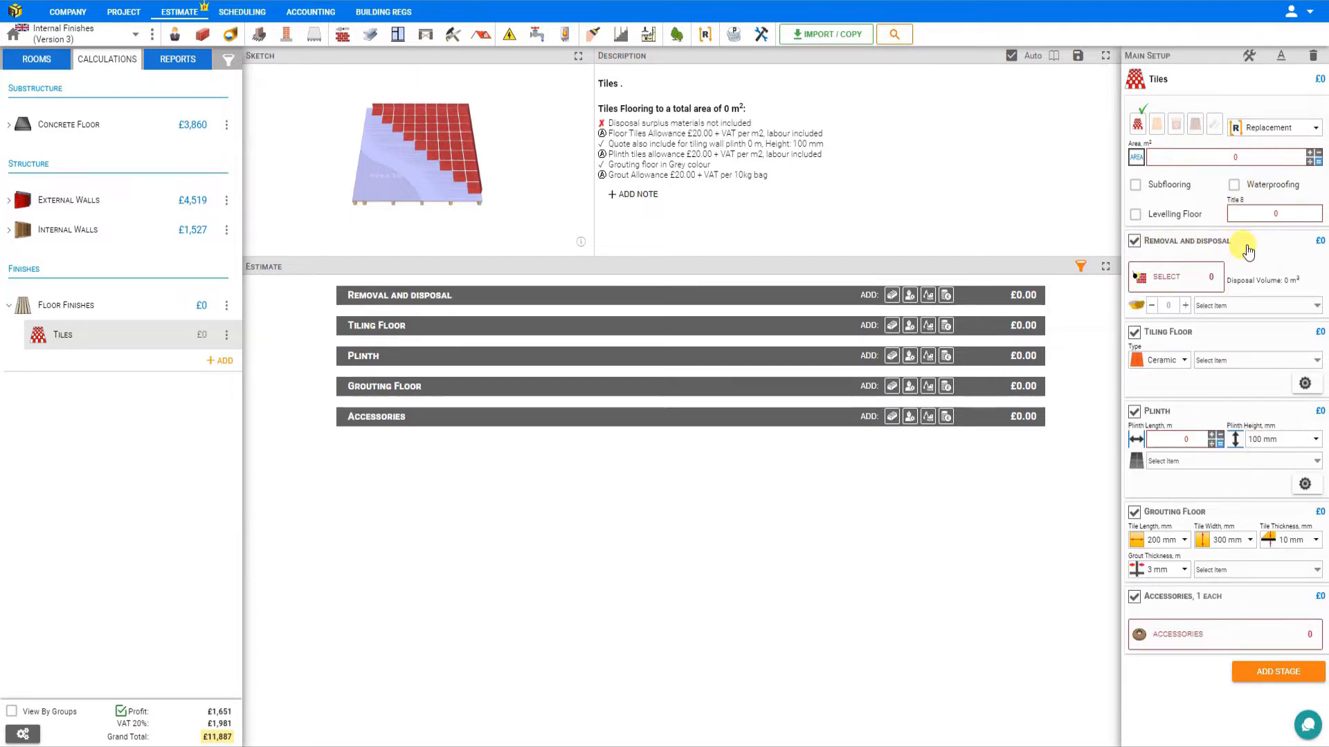
{"action": "left_click", "coordinate": [1255, 135]}
{"action": "left_click", "coordinate": [1269, 214]}
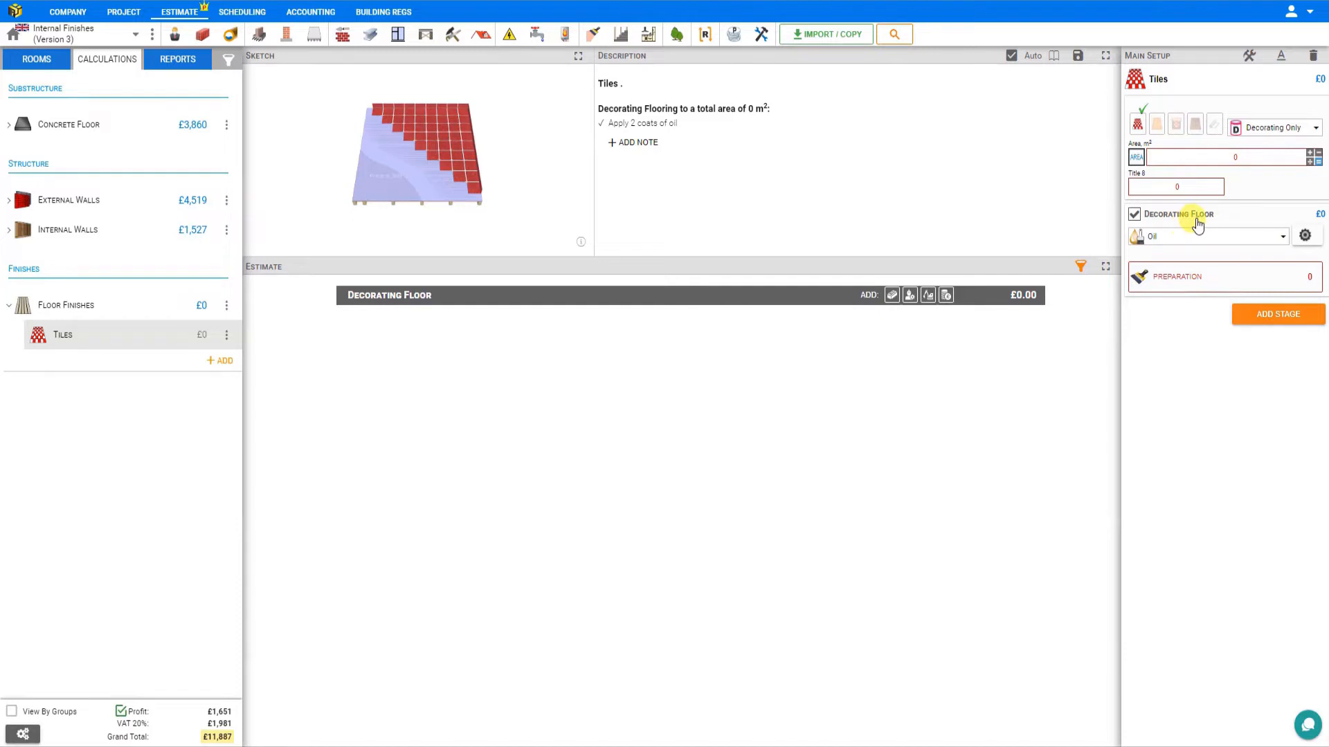
{"action": "left_click", "coordinate": [1277, 129]}
{"action": "left_click", "coordinate": [1256, 185]}
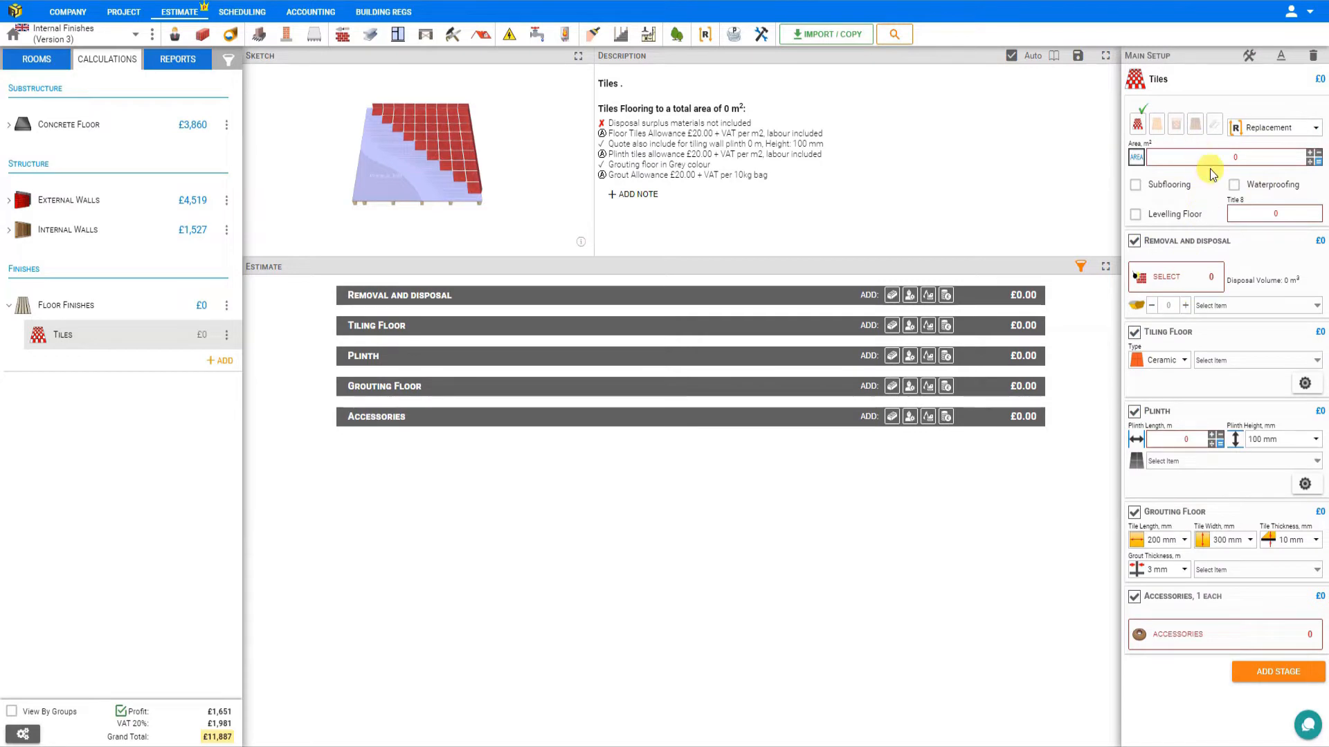
- Set the tile flooring area to 21 m² and review the calculated estimate sections
{"action": "left_click", "coordinate": [1236, 156]}
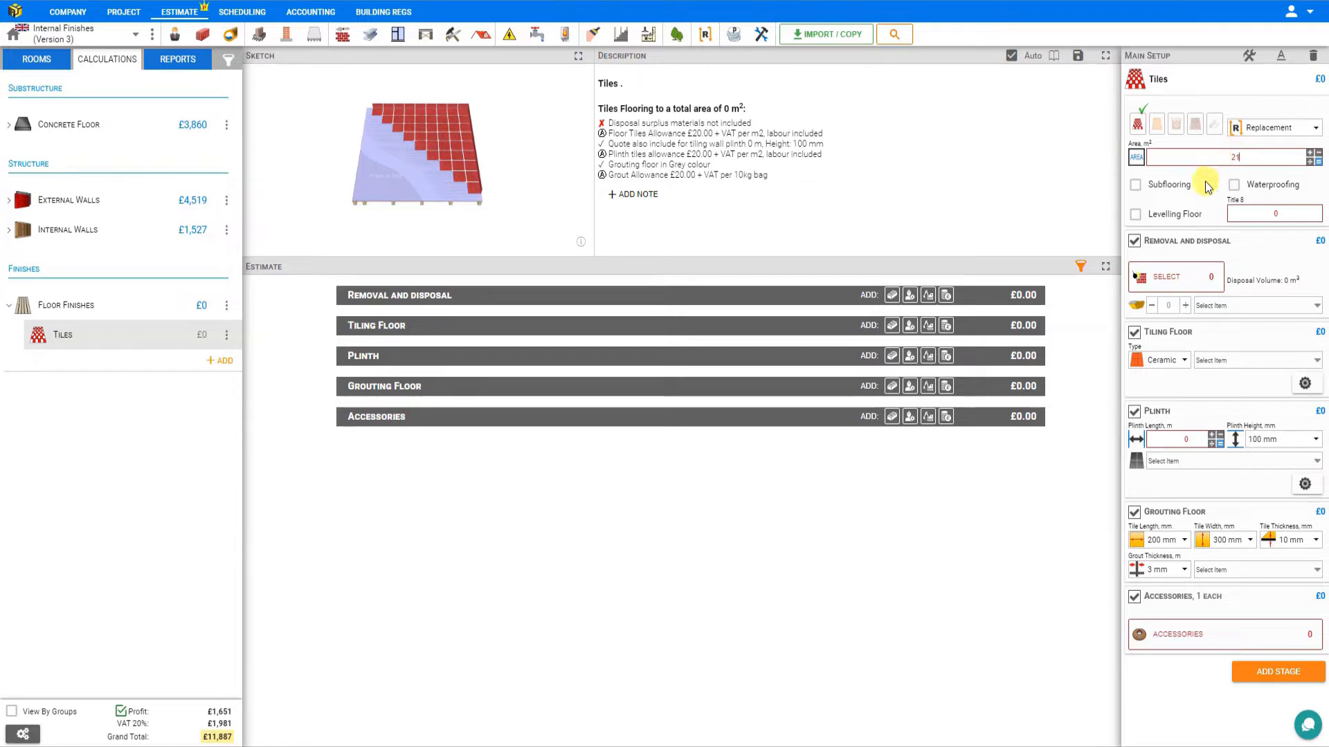
{"action": "type", "text": "21"}
{"action": "key", "text": "Return"}
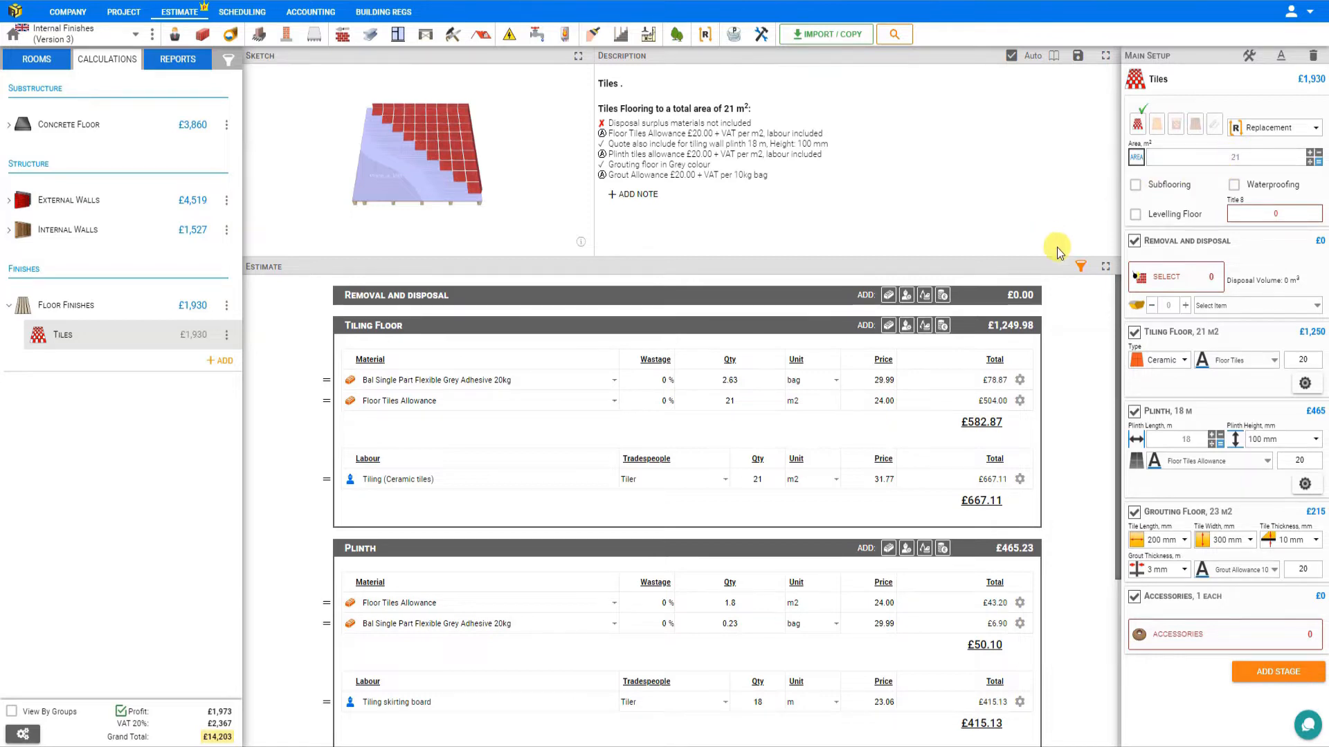
{"action": "scroll", "coordinate": [1069, 312], "scroll_direction": "down", "scroll_amount": 1}
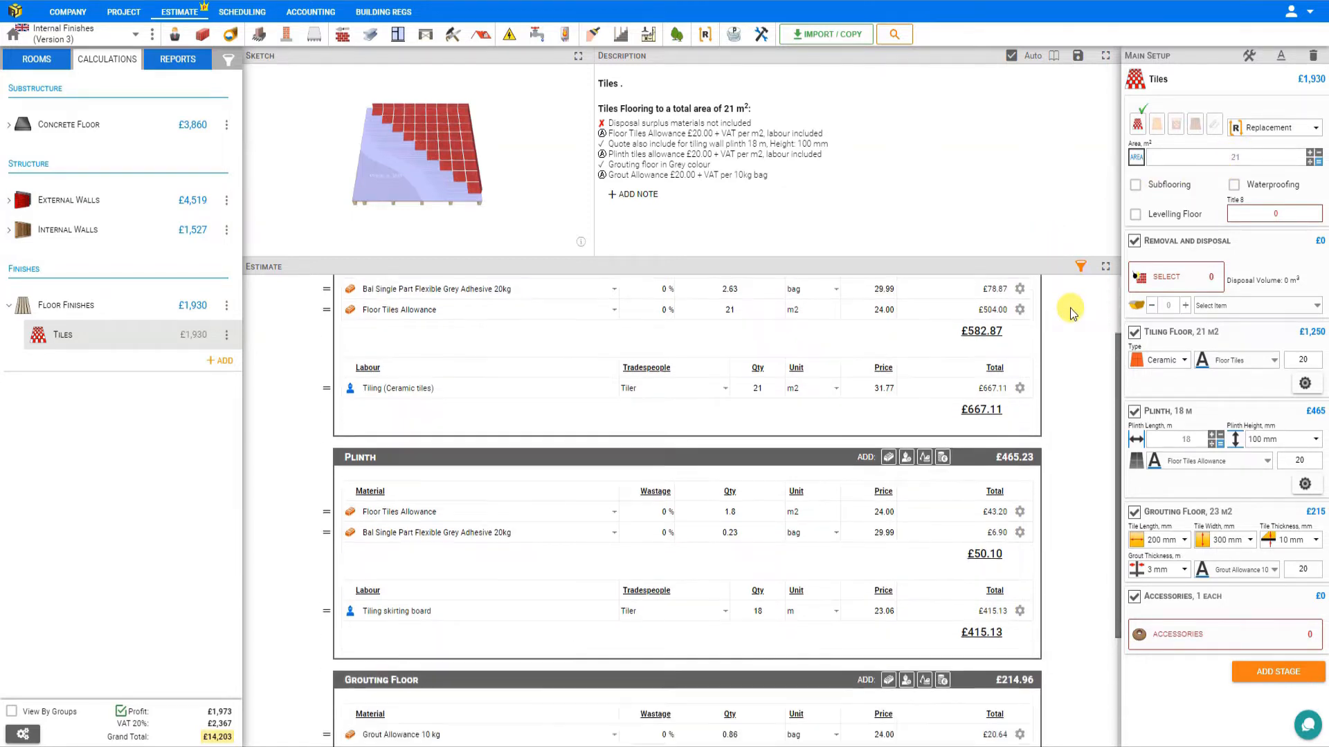
{"action": "scroll", "coordinate": [1069, 312], "scroll_direction": "up", "scroll_amount": 1}
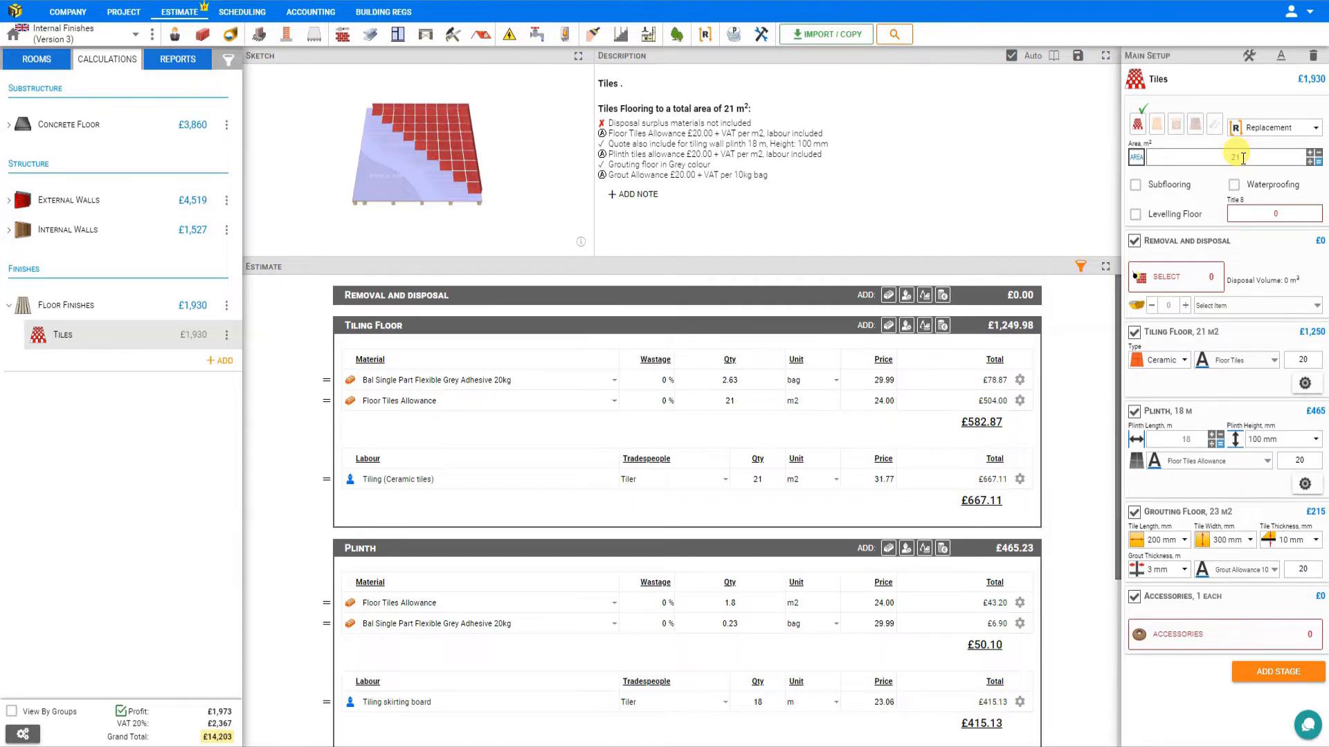
- Open the area calculator for the tile flooring area and add a first section
{"action": "left_click", "coordinate": [1315, 161]}
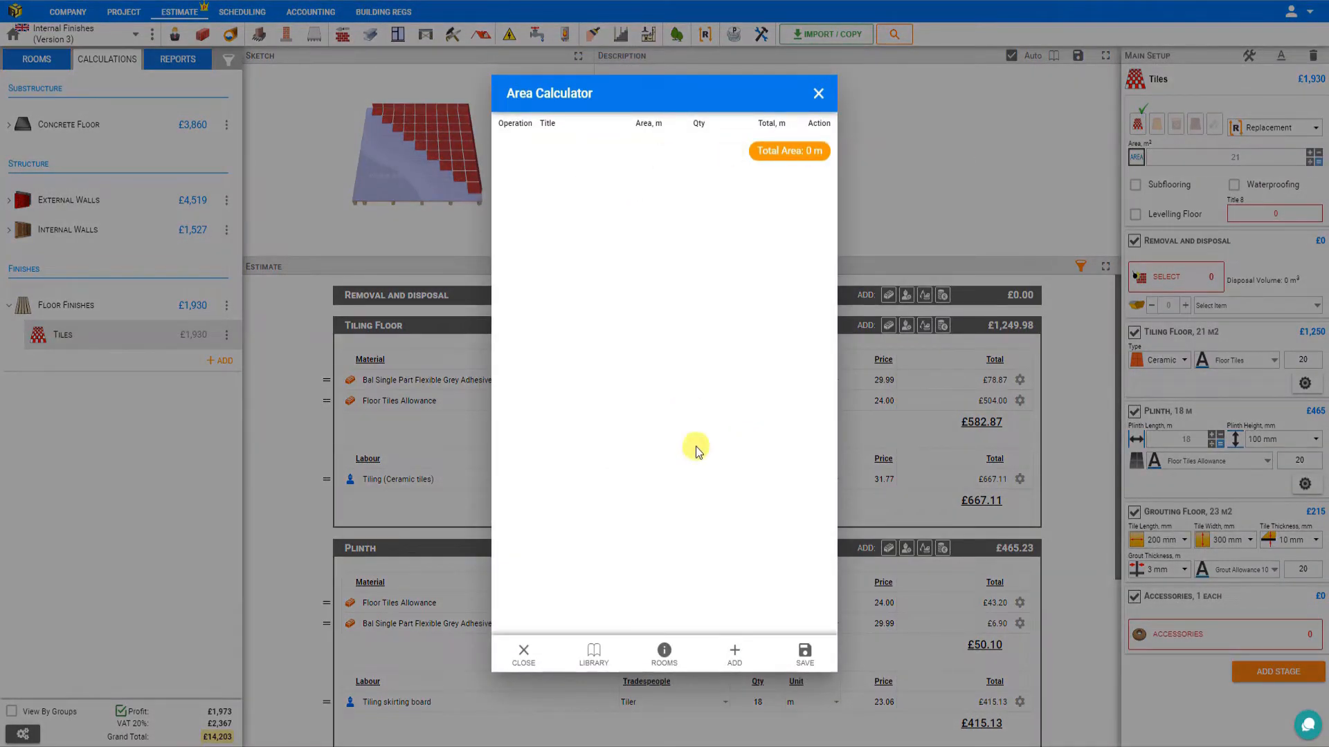
{"action": "left_click", "coordinate": [735, 656]}
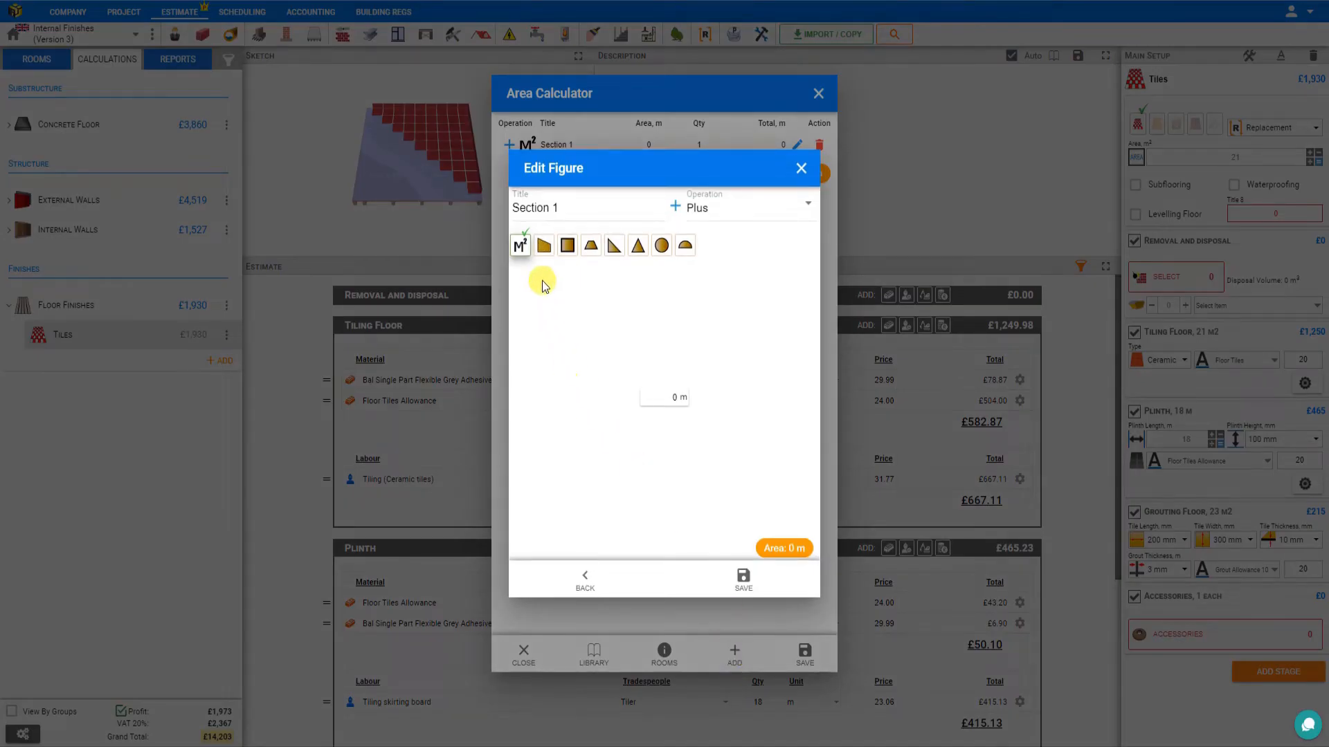
- Try the figure shapes for the first section: right trapezoid, square, quadrilateral, right triangle, triangle, circle and semicircle
{"action": "left_click_drag", "start_coordinate": [677, 396], "coordinate": [659, 391]}
{"action": "left_click", "coordinate": [541, 246]}
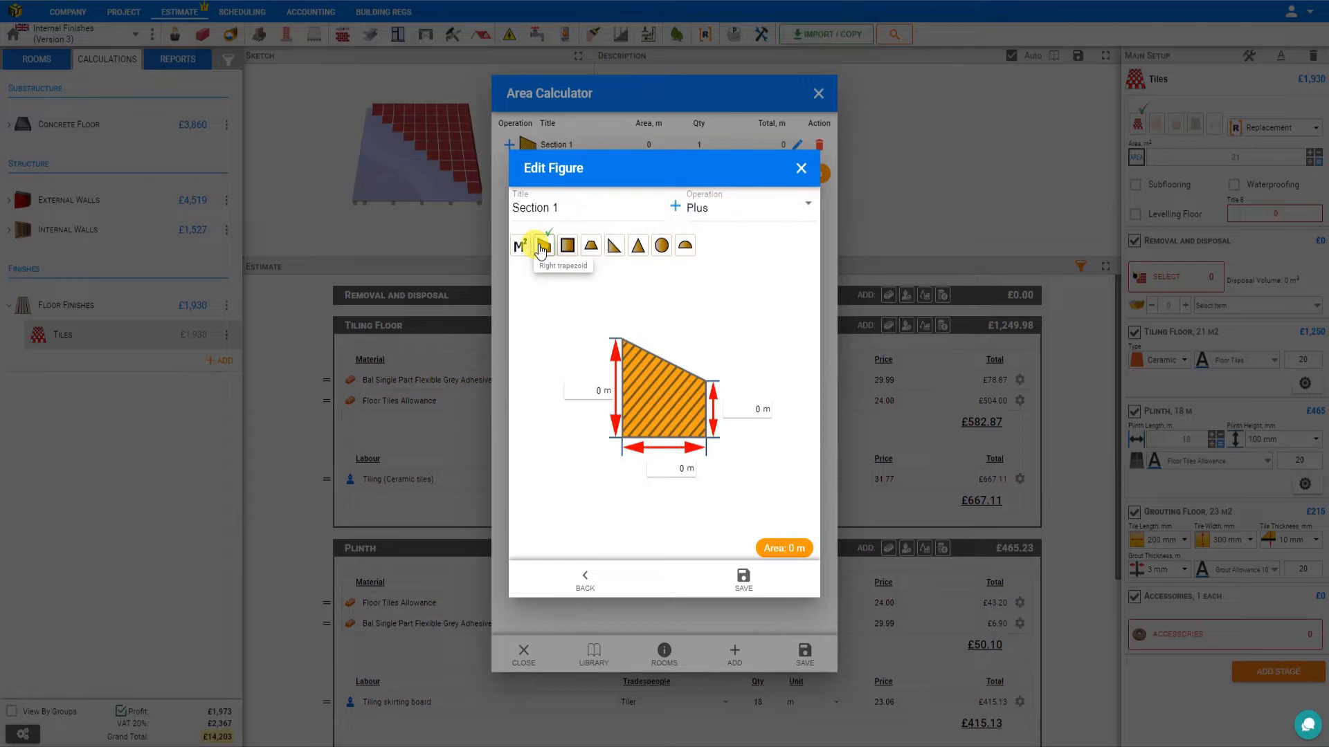
{"action": "left_click", "coordinate": [568, 247]}
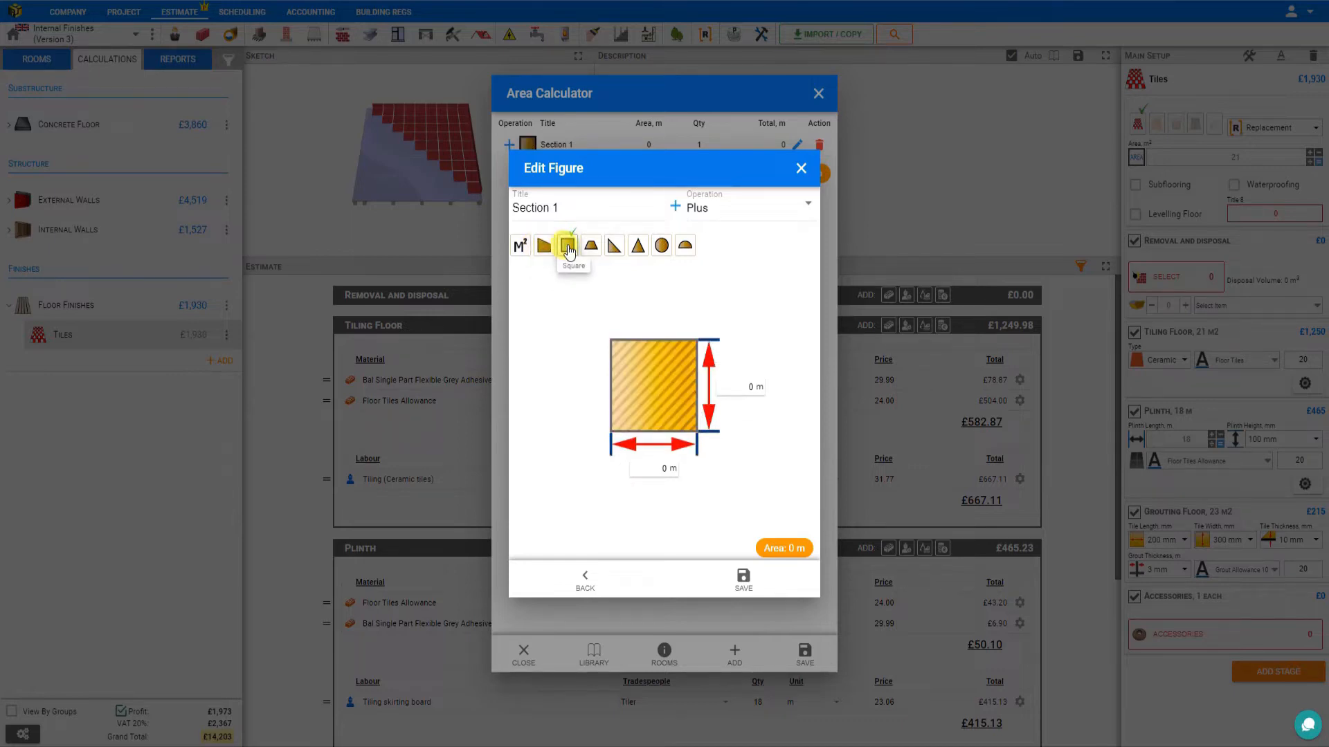
{"action": "left_click", "coordinate": [592, 248]}
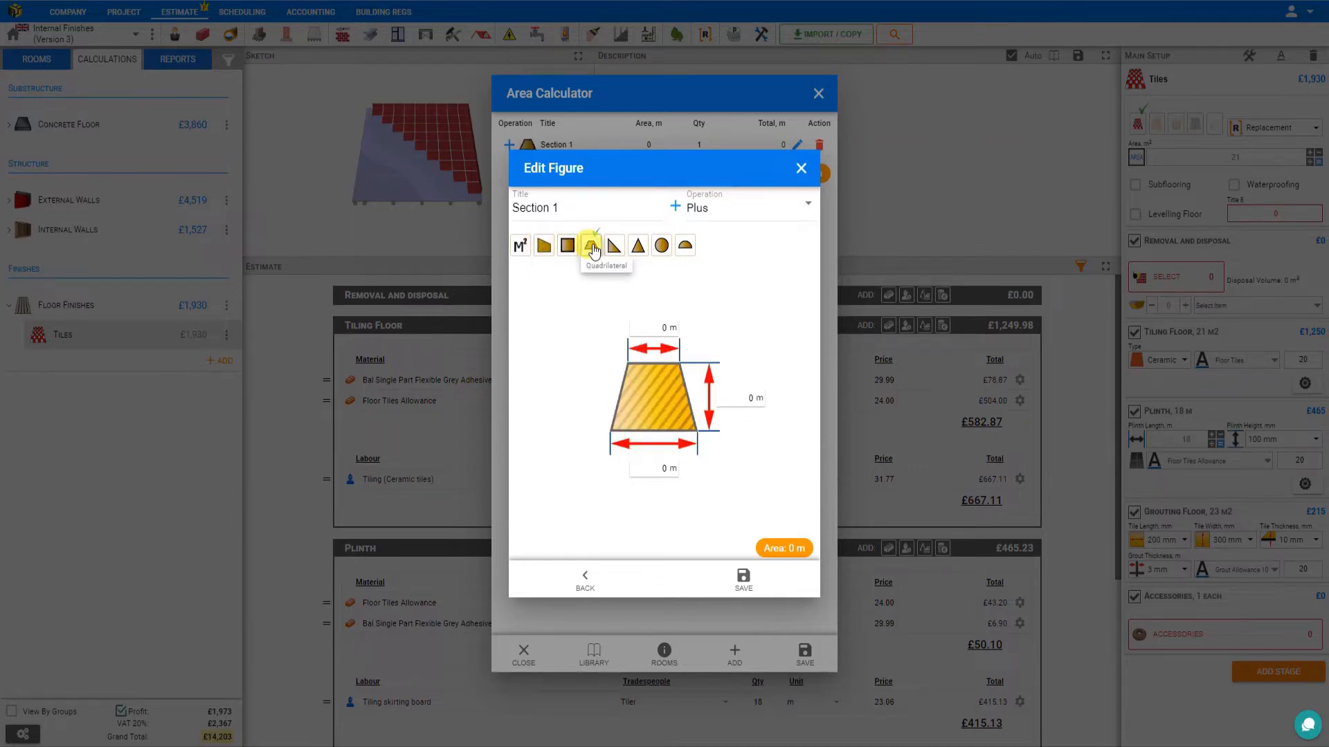
{"action": "left_click", "coordinate": [617, 248]}
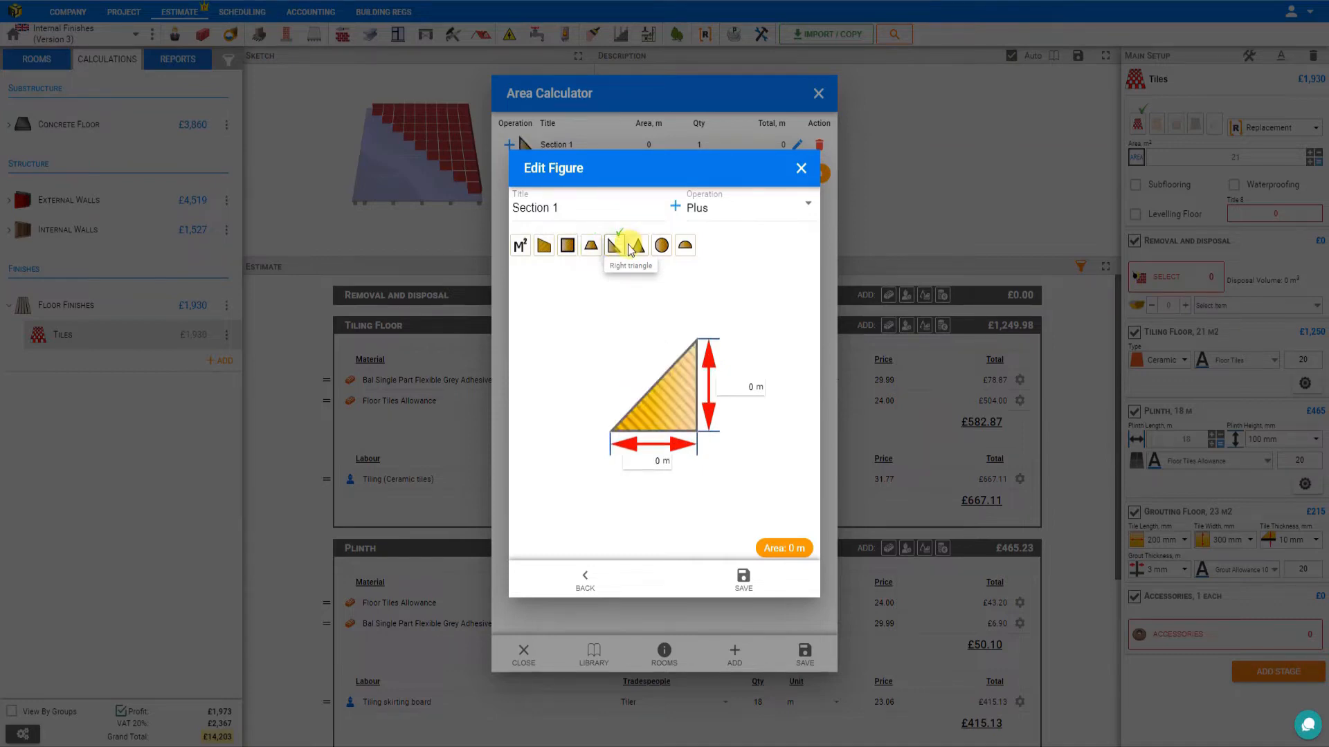
{"action": "left_click", "coordinate": [636, 247]}
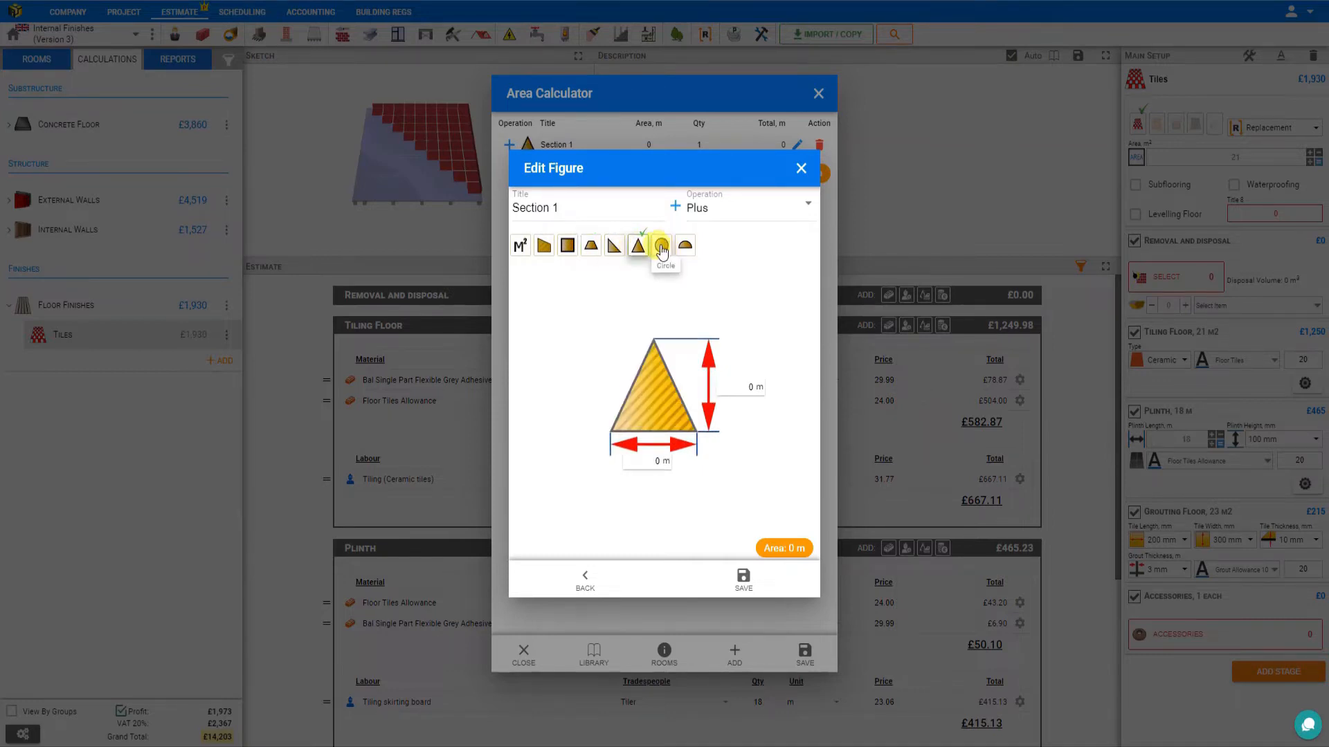
{"action": "left_click", "coordinate": [662, 247]}
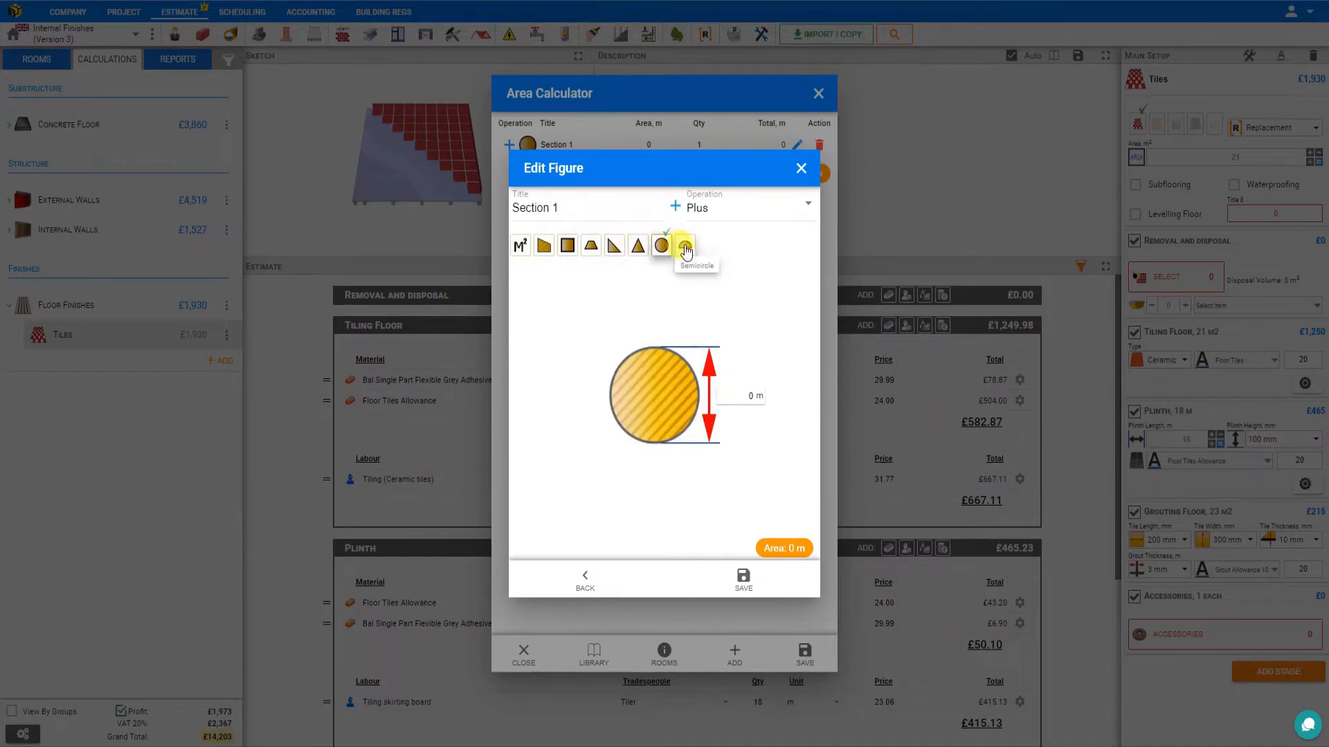
{"action": "left_click", "coordinate": [685, 248]}
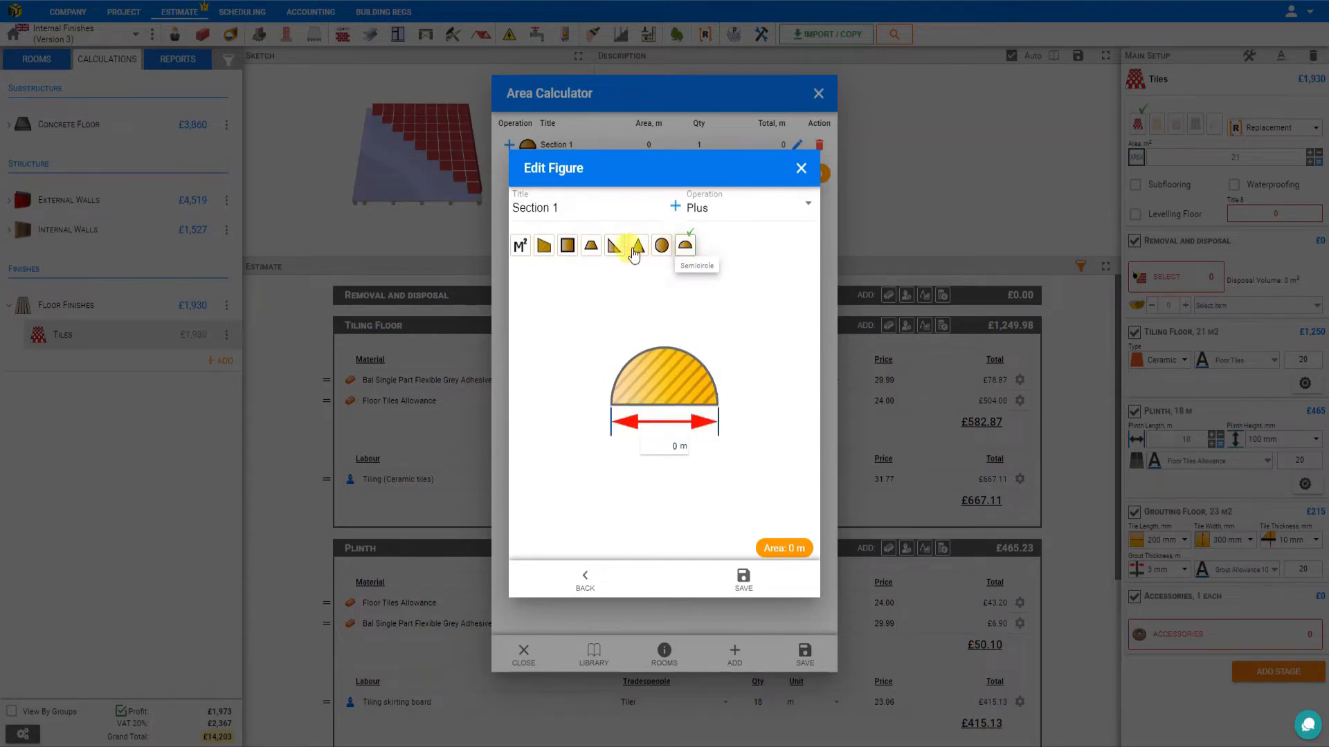
- Define the first section as a square figure 2 m high and 3 m wide, and save it
{"action": "left_click", "coordinate": [568, 247]}
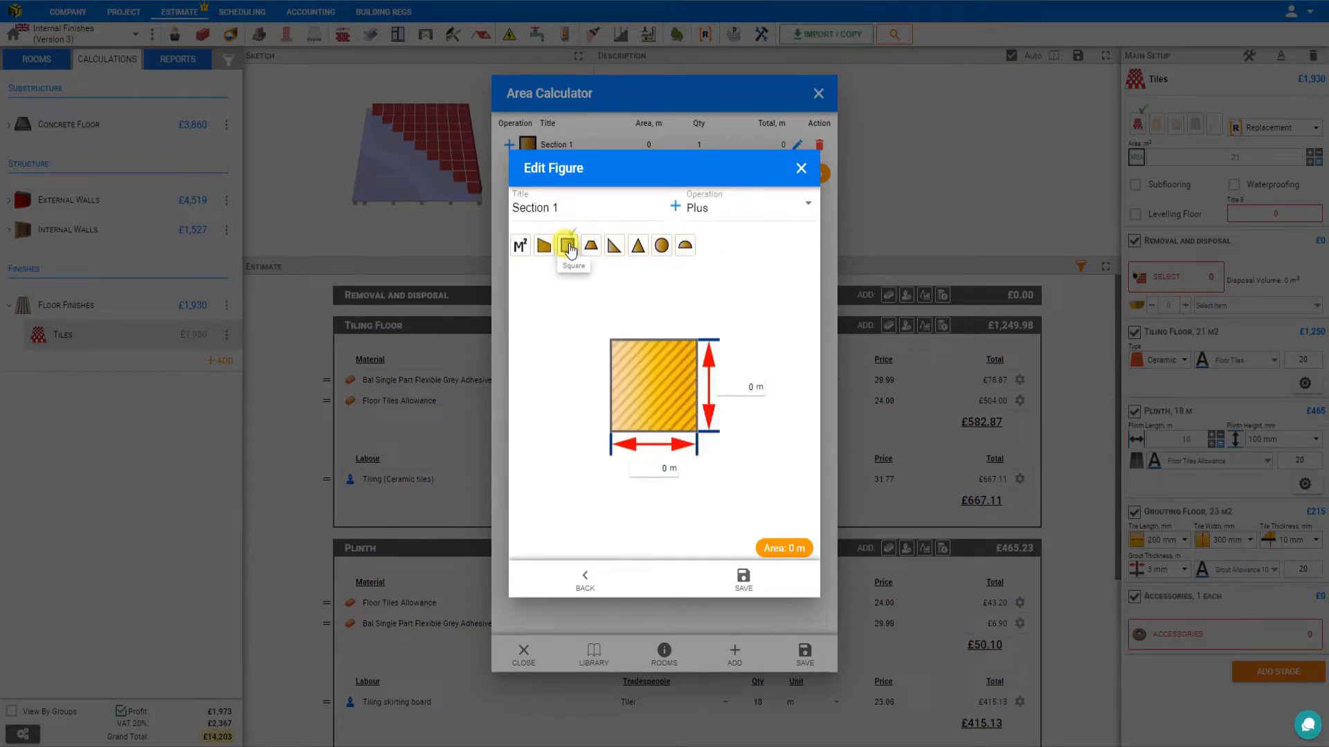
{"action": "left_click", "coordinate": [752, 385]}
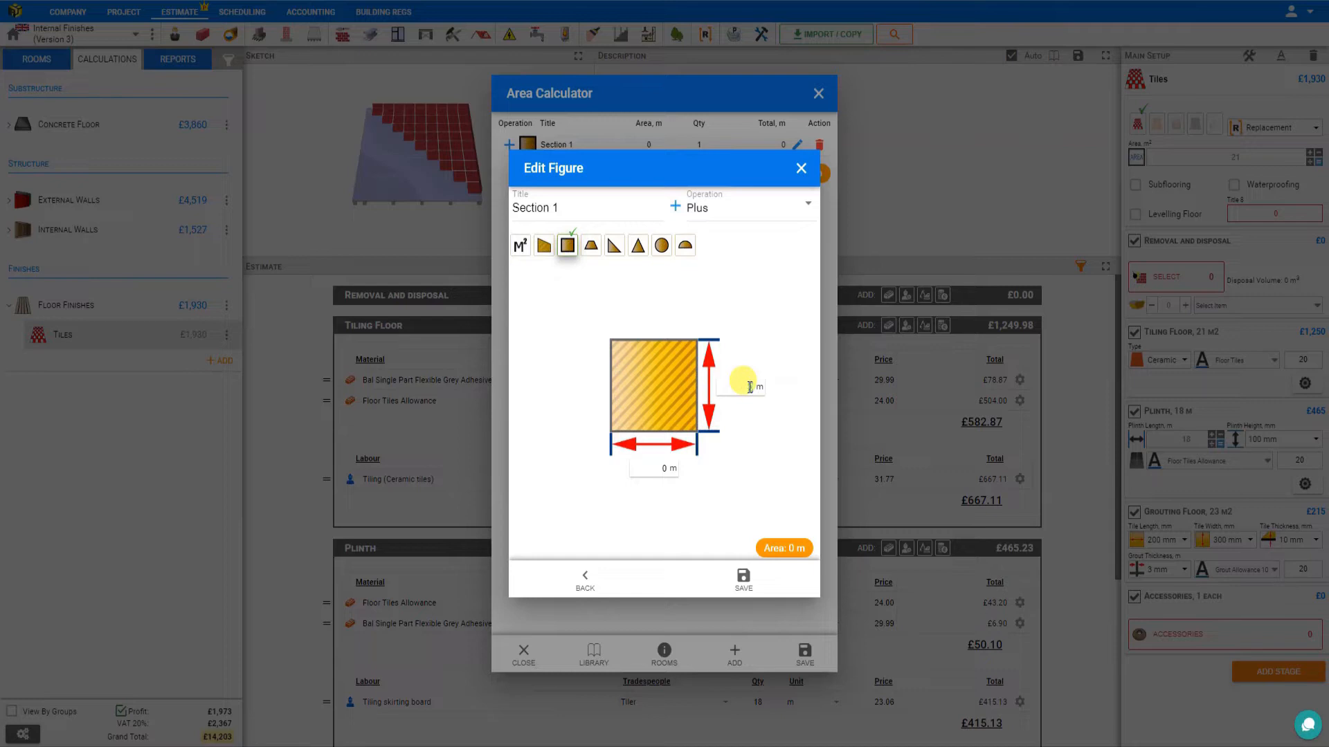
{"action": "type", "text": "2"}
{"action": "left_click", "coordinate": [639, 463]}
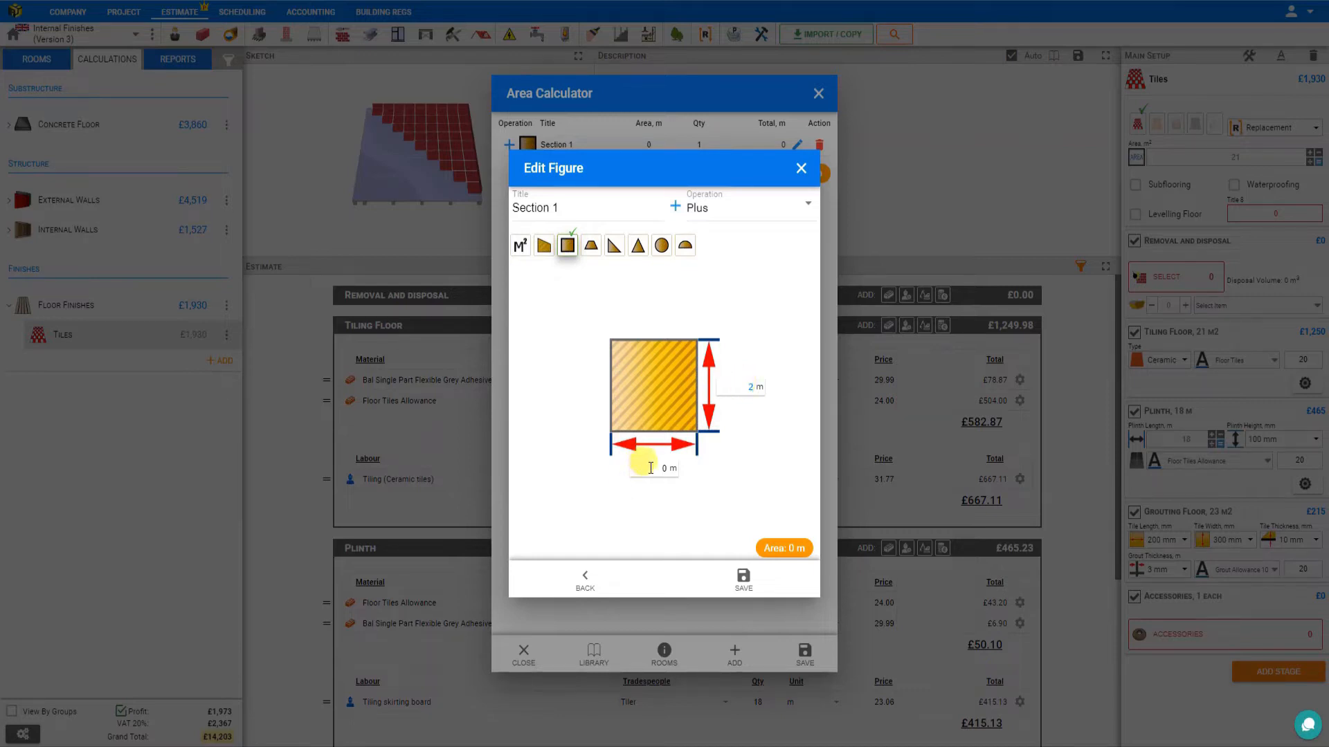
{"action": "type", "text": "3"}
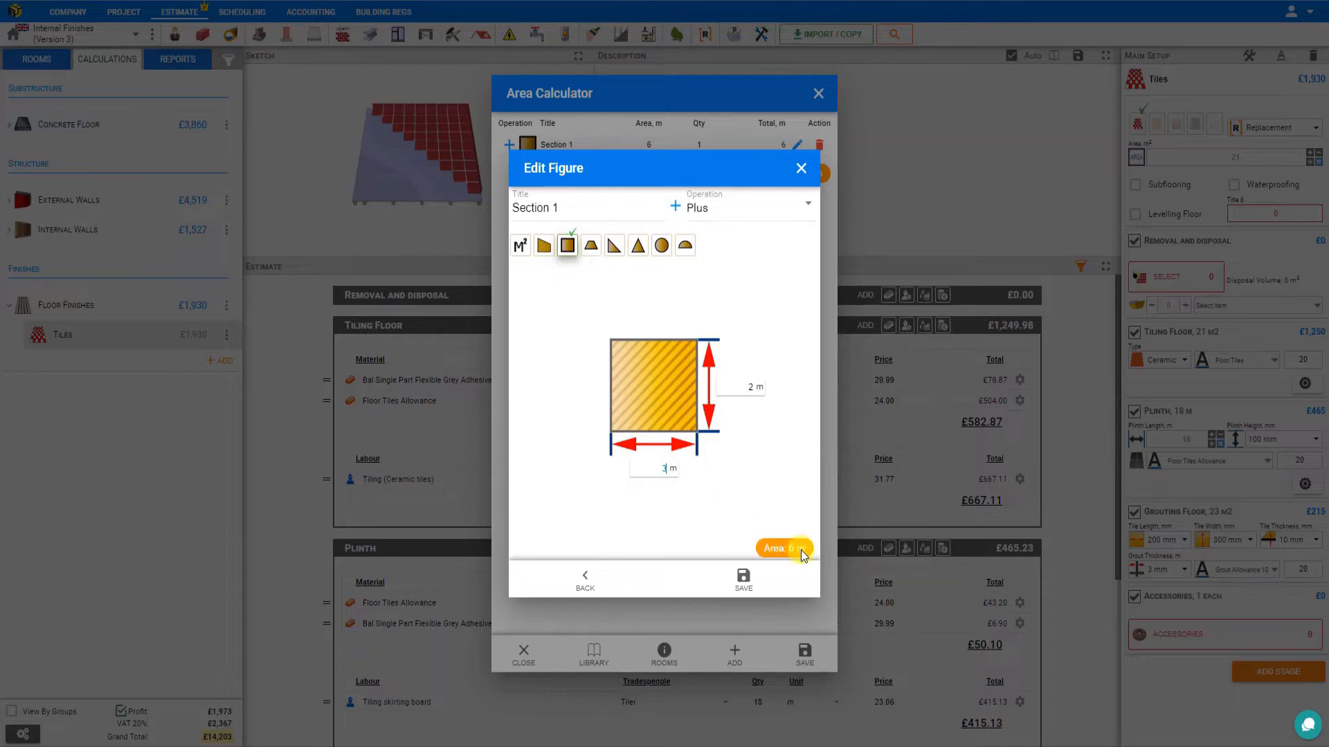
{"action": "left_click", "coordinate": [743, 580]}
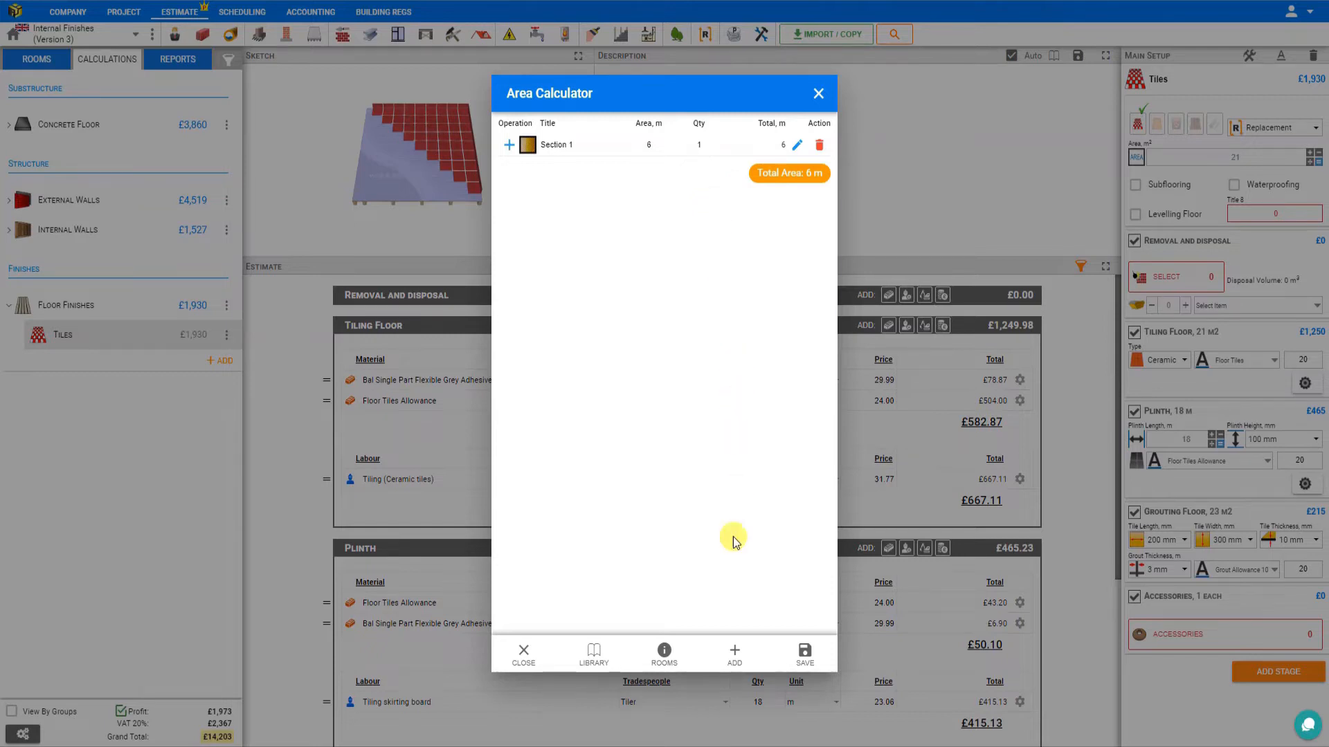
- Add a second section as a right trapezoid with a 3 m base and 3 m and 2 m sides, and save it
{"action": "left_click", "coordinate": [735, 654]}
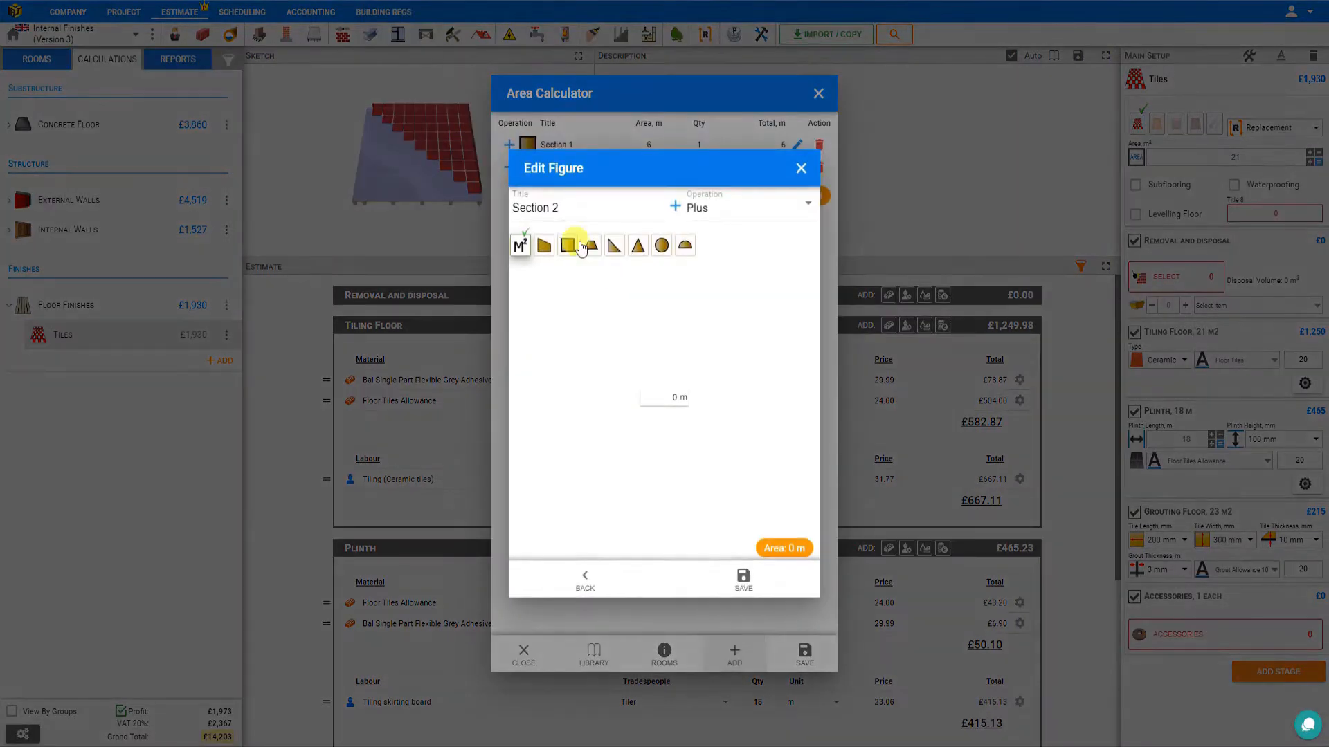
{"action": "left_click", "coordinate": [544, 247]}
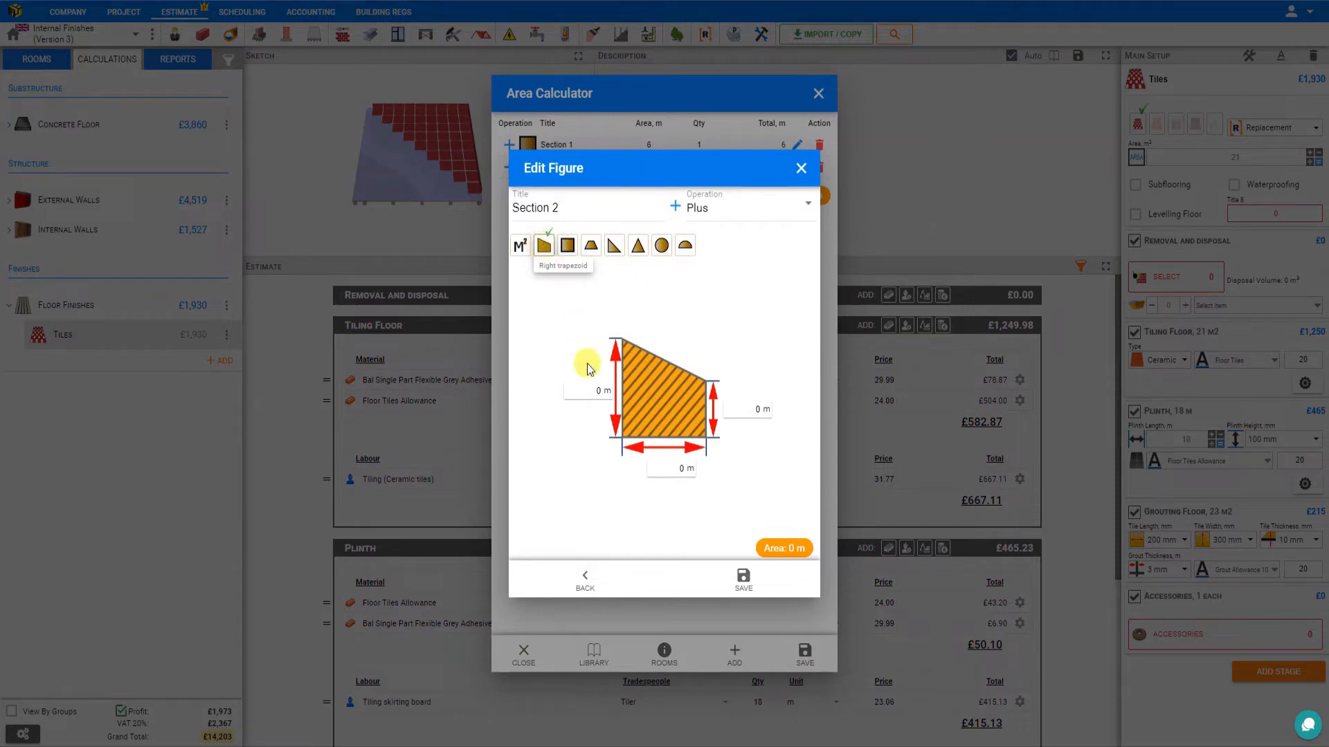
{"action": "left_click", "coordinate": [586, 389]}
{"action": "type", "text": "3"}
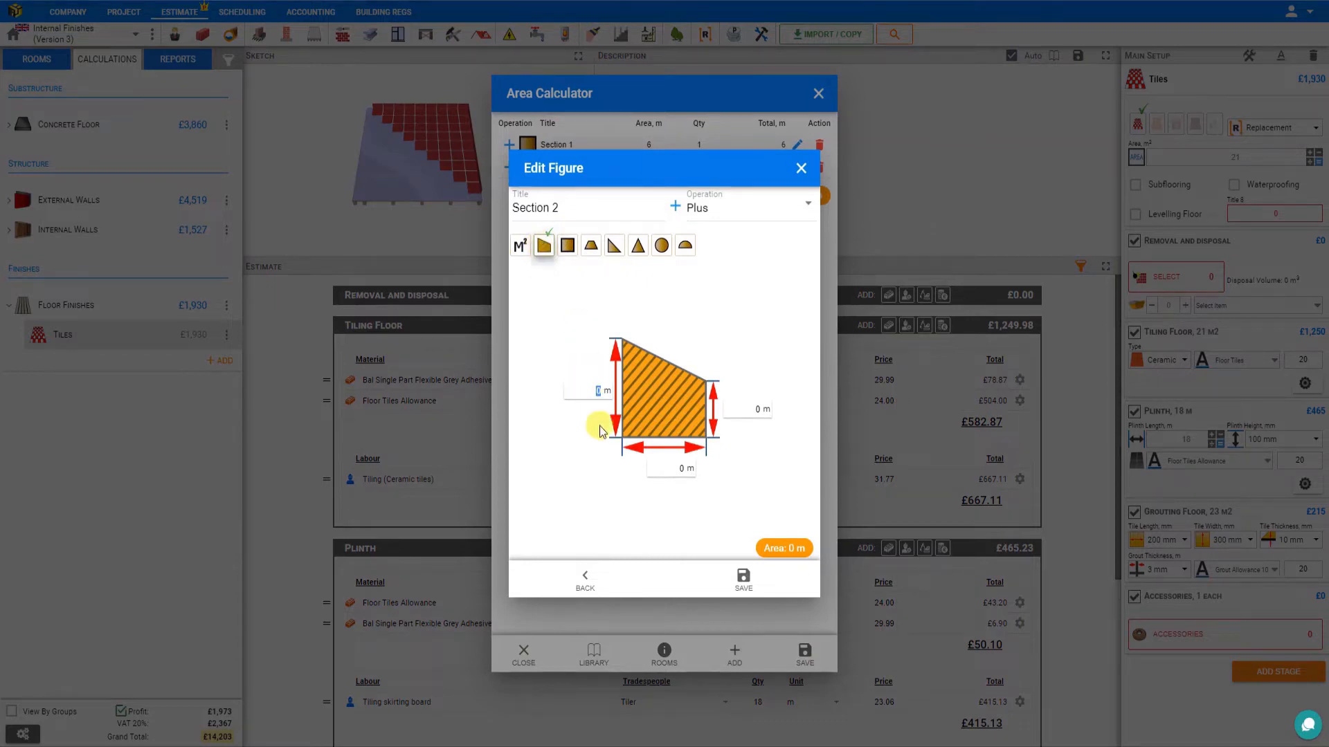
{"action": "left_click", "coordinate": [682, 468]}
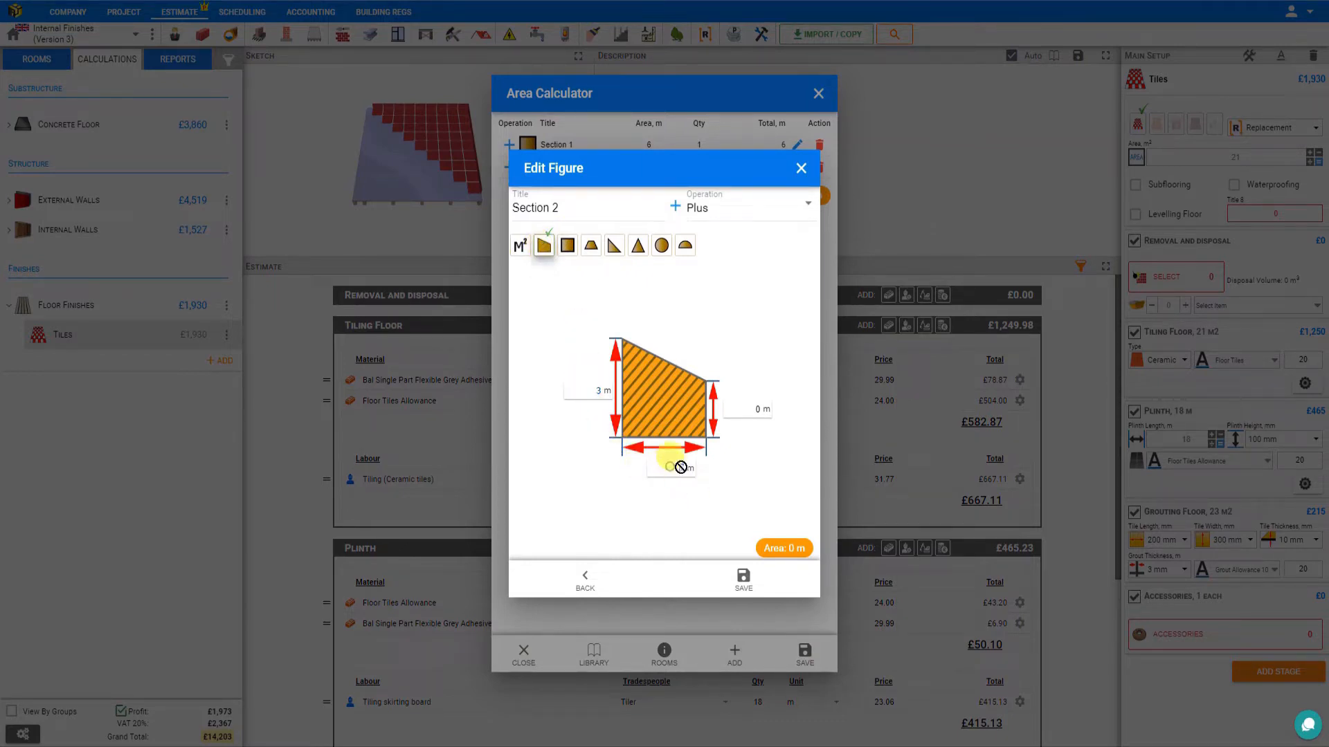
{"action": "type", "text": "3"}
{"action": "left_click", "coordinate": [754, 410]}
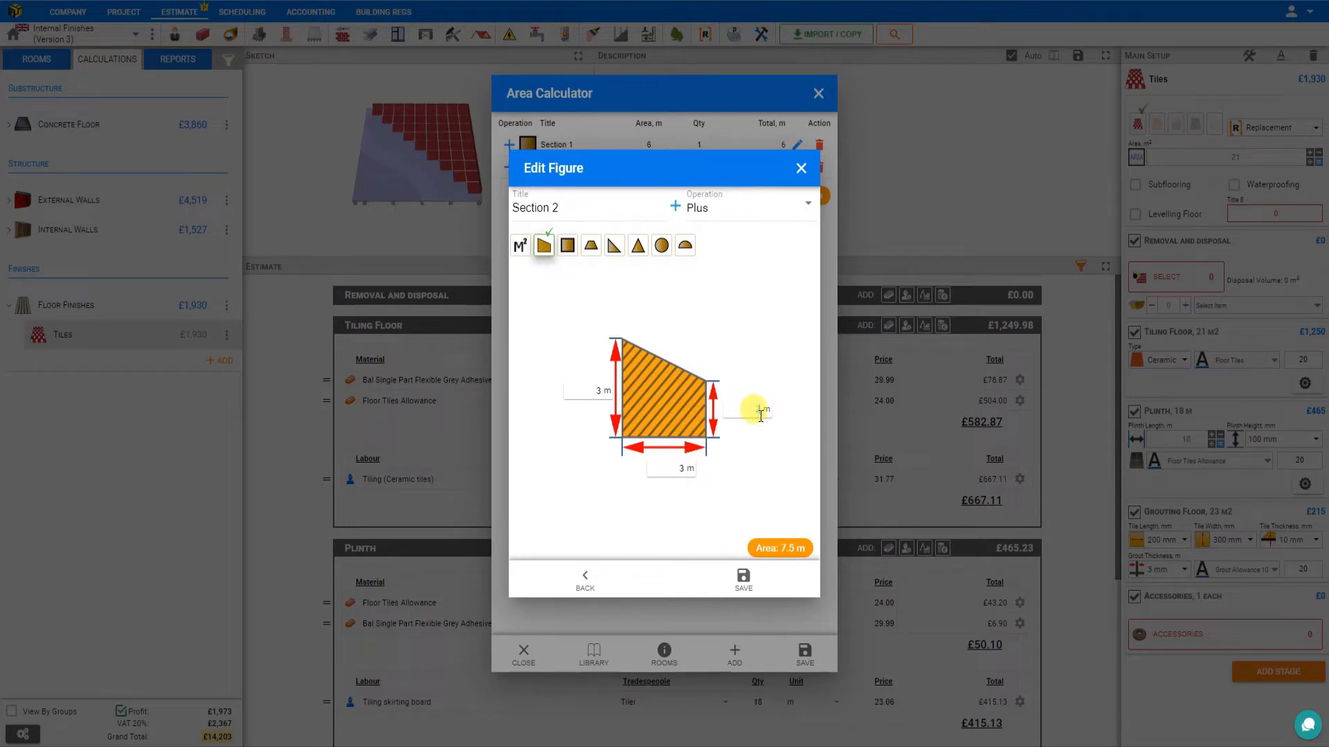
{"action": "type", "text": "2"}
{"action": "left_click", "coordinate": [742, 579]}
{"action": "left_click", "coordinate": [544, 149]}
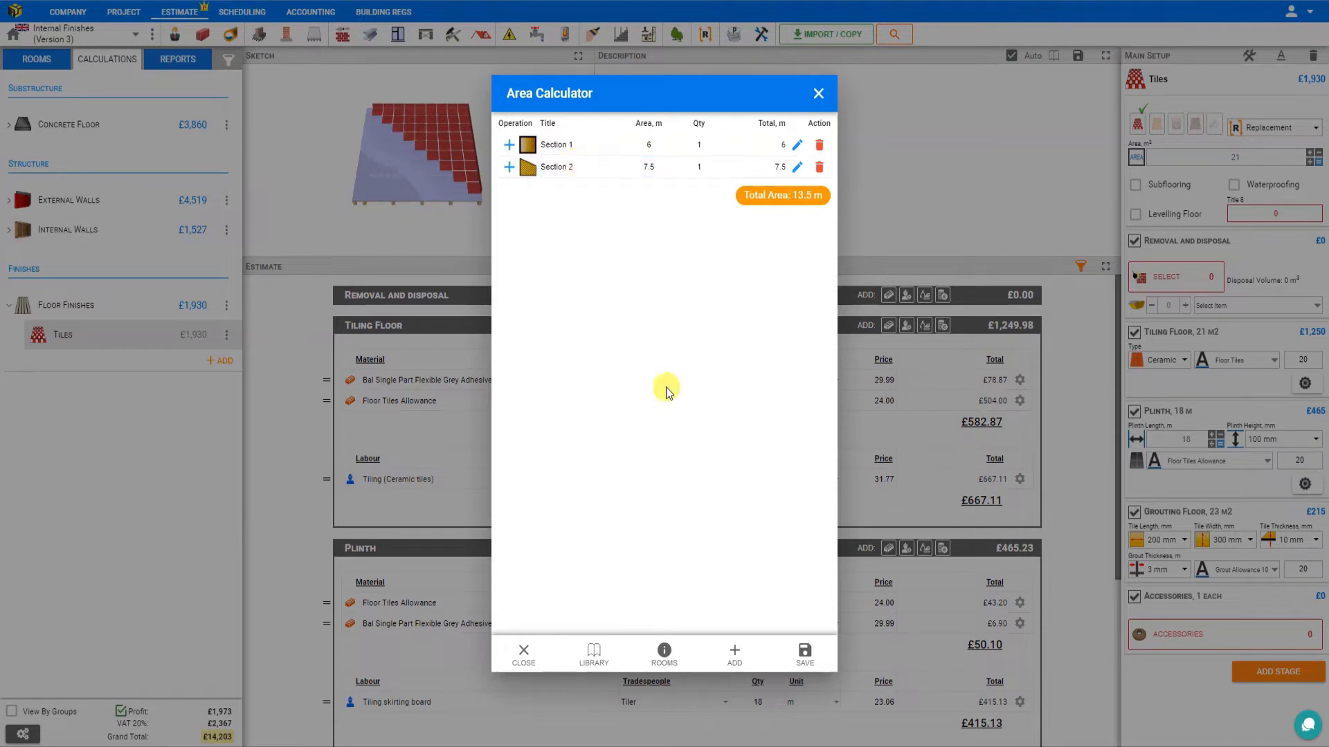
- Add a third section as a square figure 1 m high and 3 m wide with the Minus operation, and save it
{"action": "left_click", "coordinate": [738, 659]}
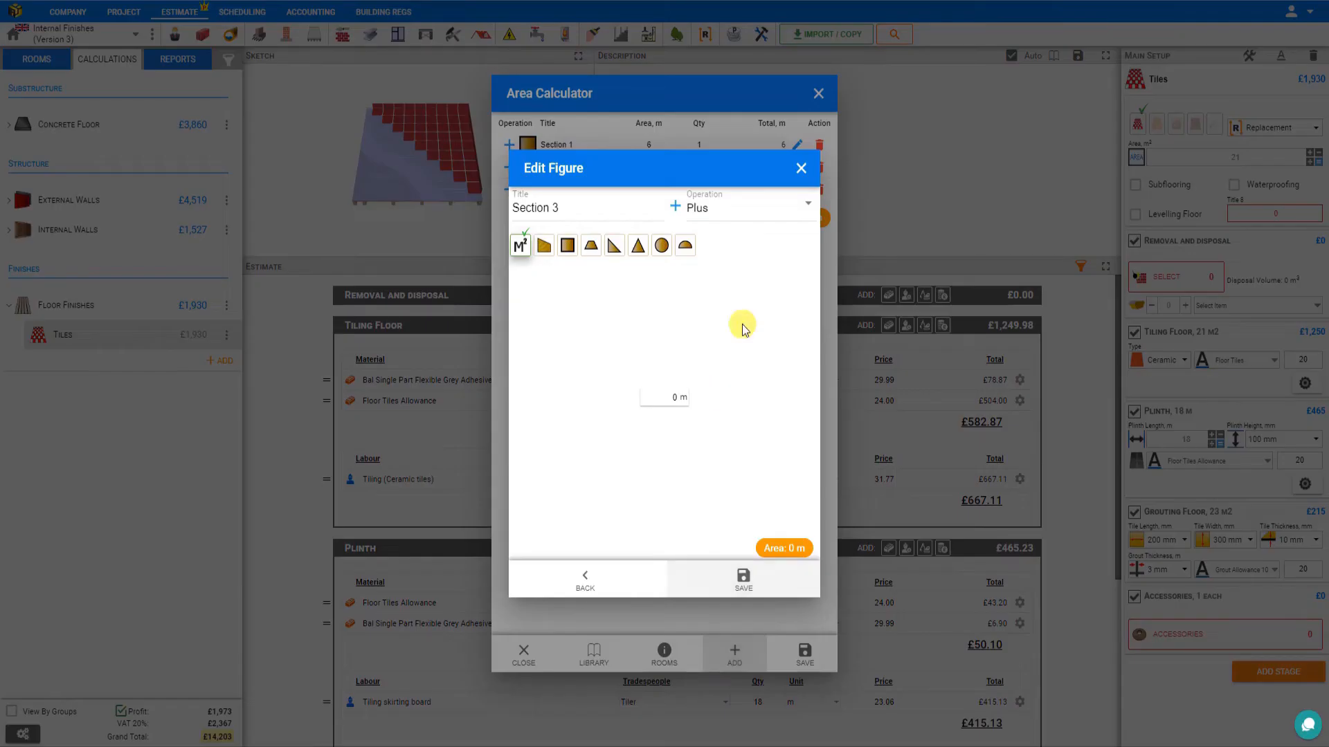
{"action": "left_click", "coordinate": [568, 248]}
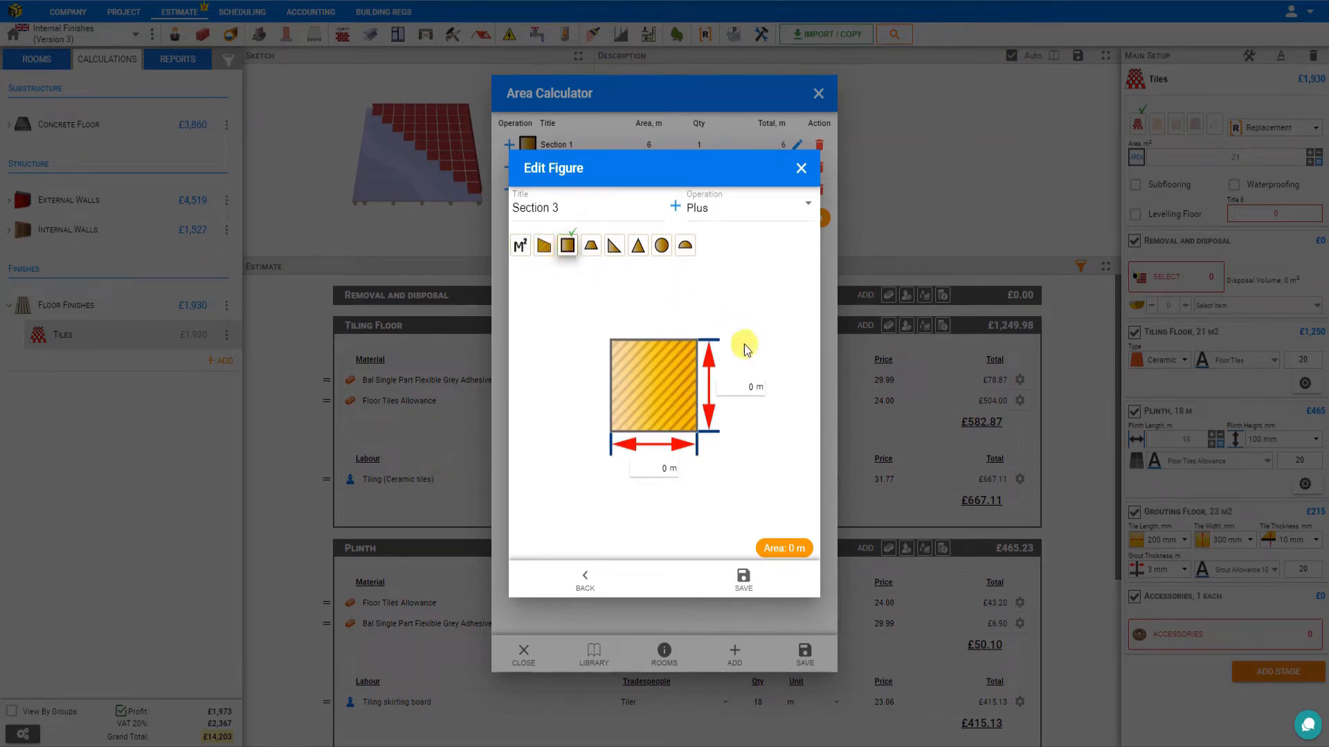
{"action": "type", "text": "1"}
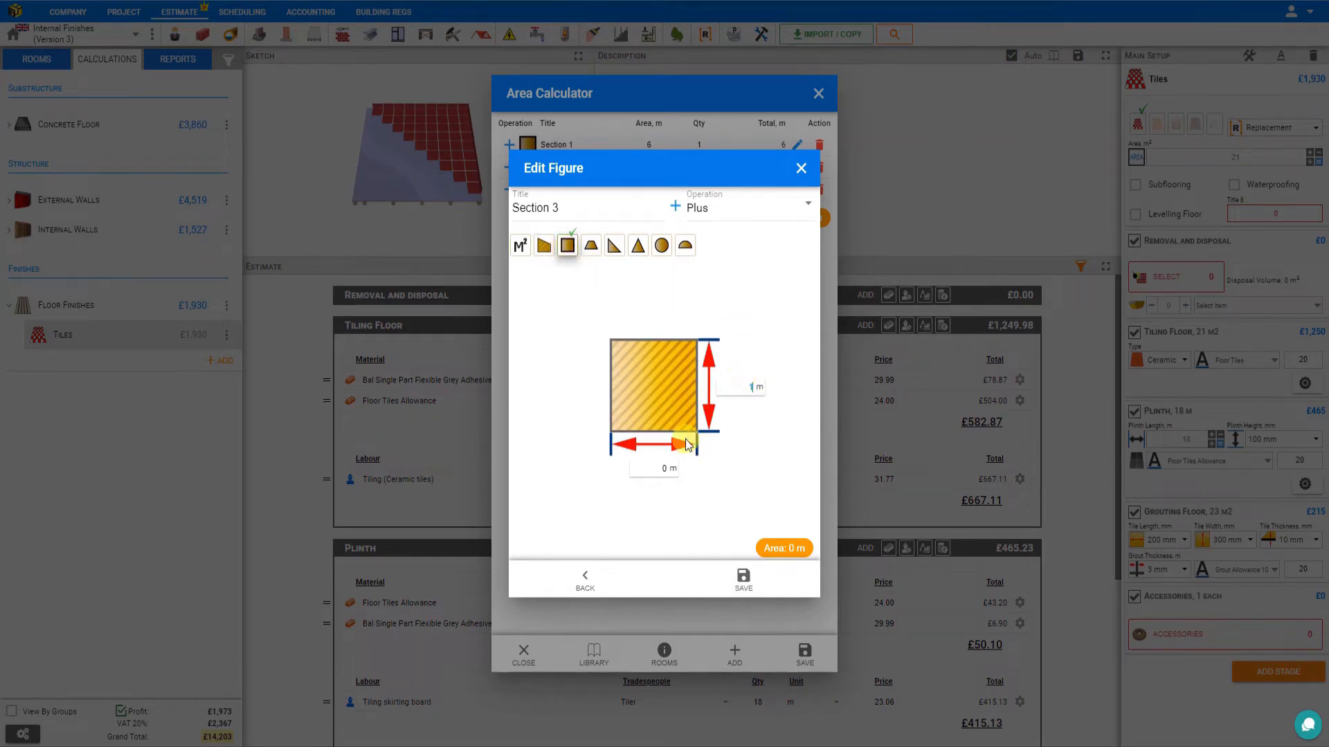
{"action": "left_click", "coordinate": [658, 468]}
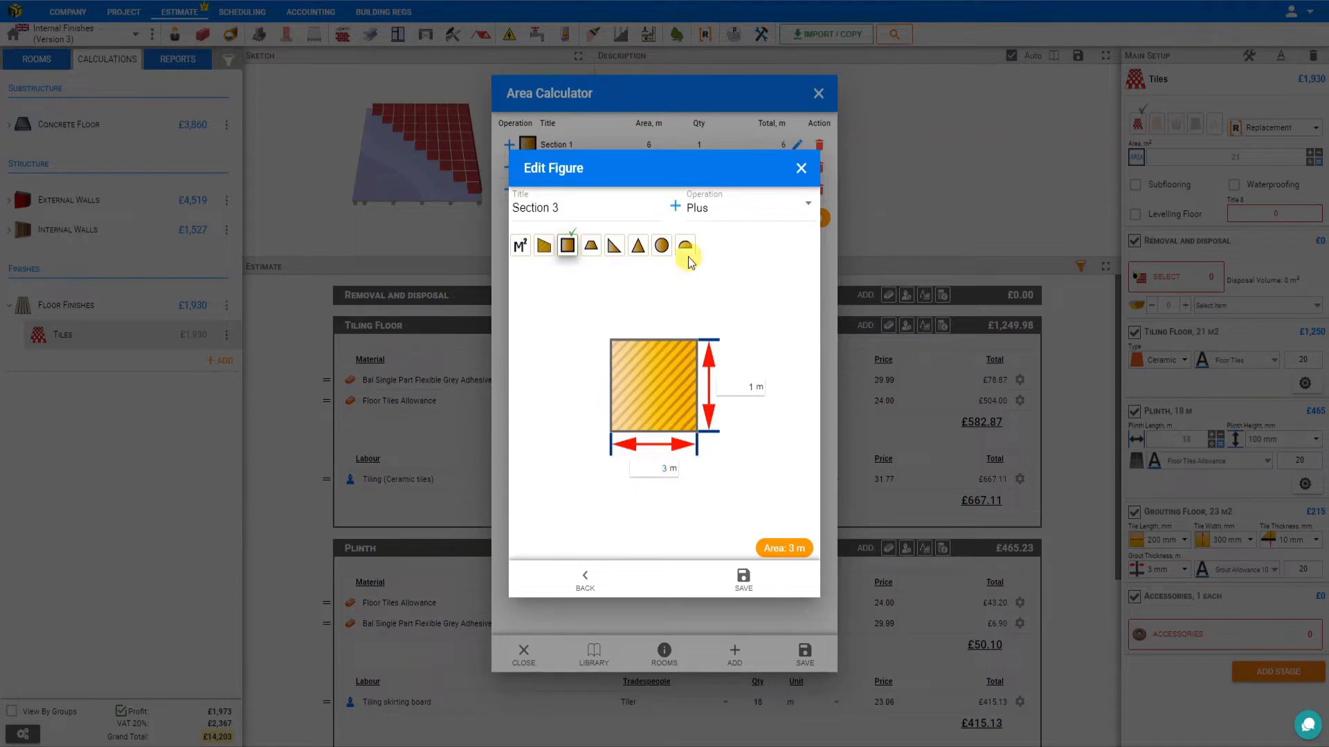
{"action": "left_click", "coordinate": [803, 211]}
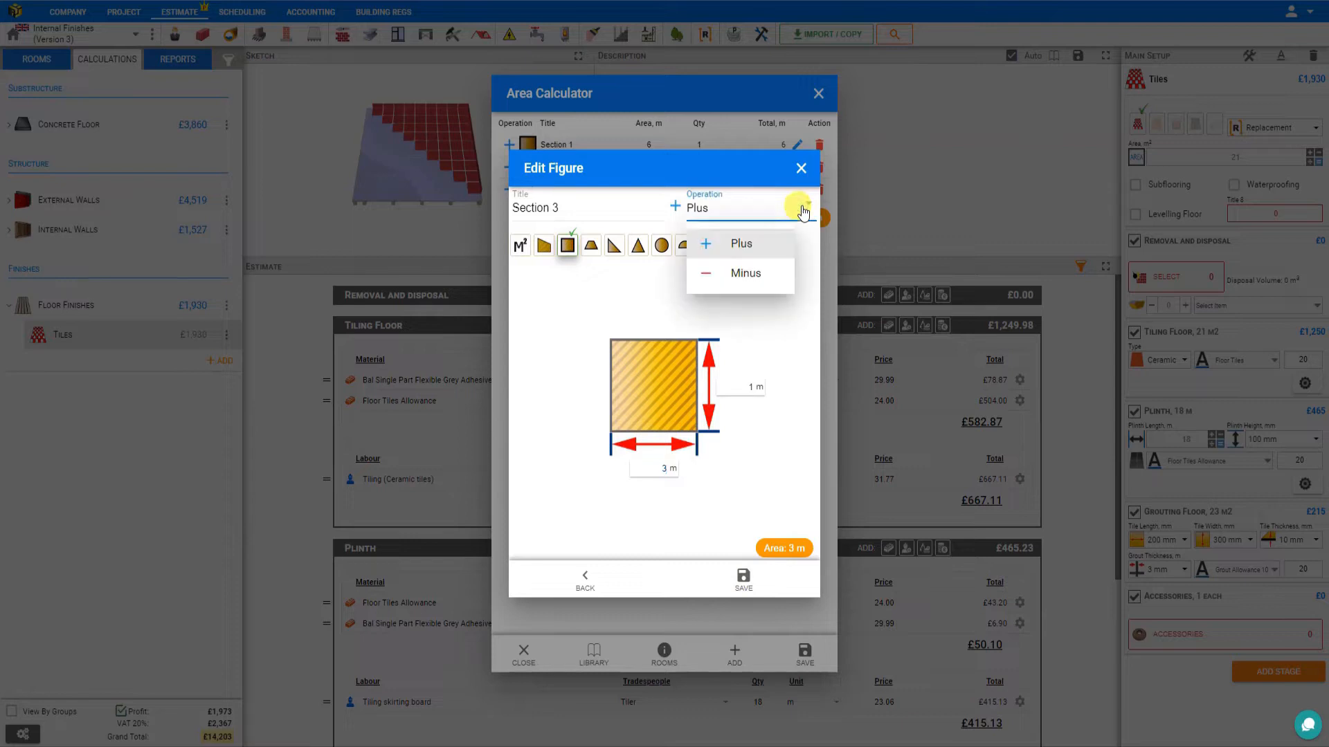
{"action": "left_click", "coordinate": [764, 272]}
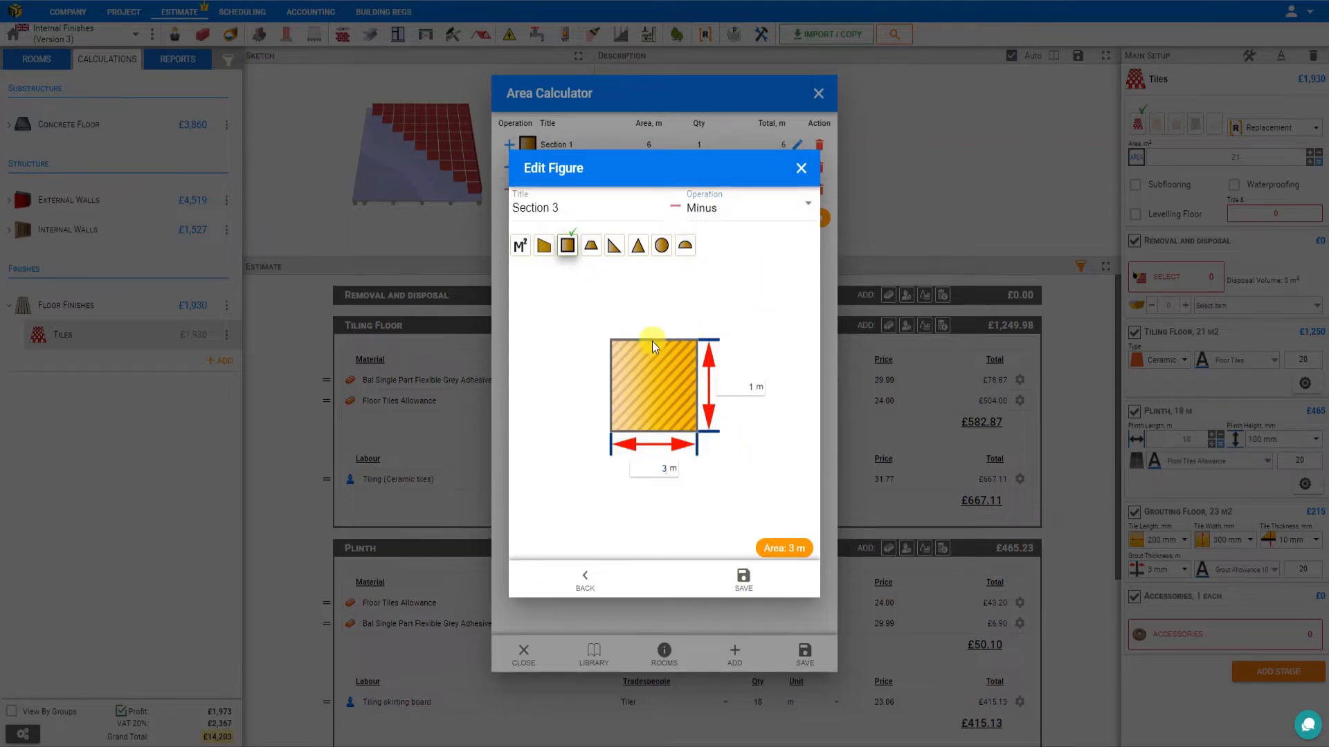
{"action": "left_click", "coordinate": [743, 580]}
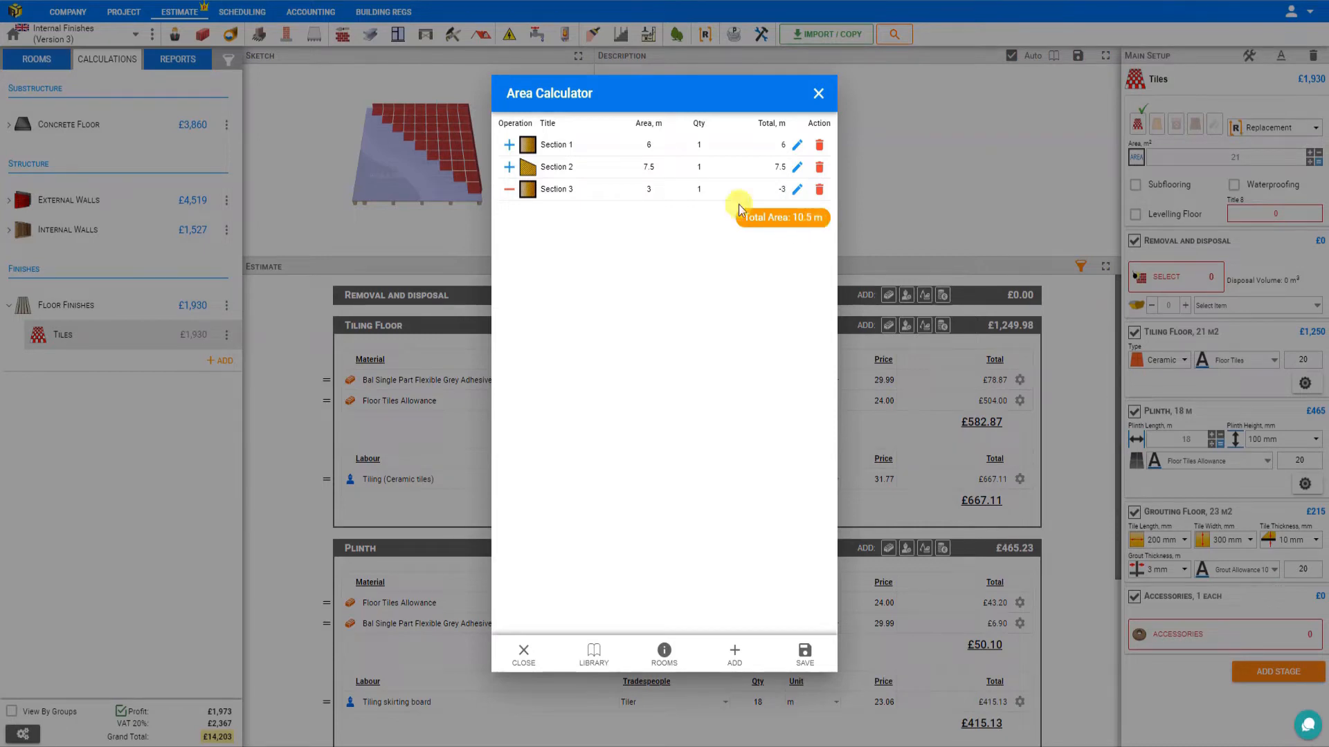
- Review the operation, title, area and quantity of the three sections listed in the area calculator
{"action": "left_click", "coordinate": [607, 144]}
{"action": "left_click", "coordinate": [661, 142]}
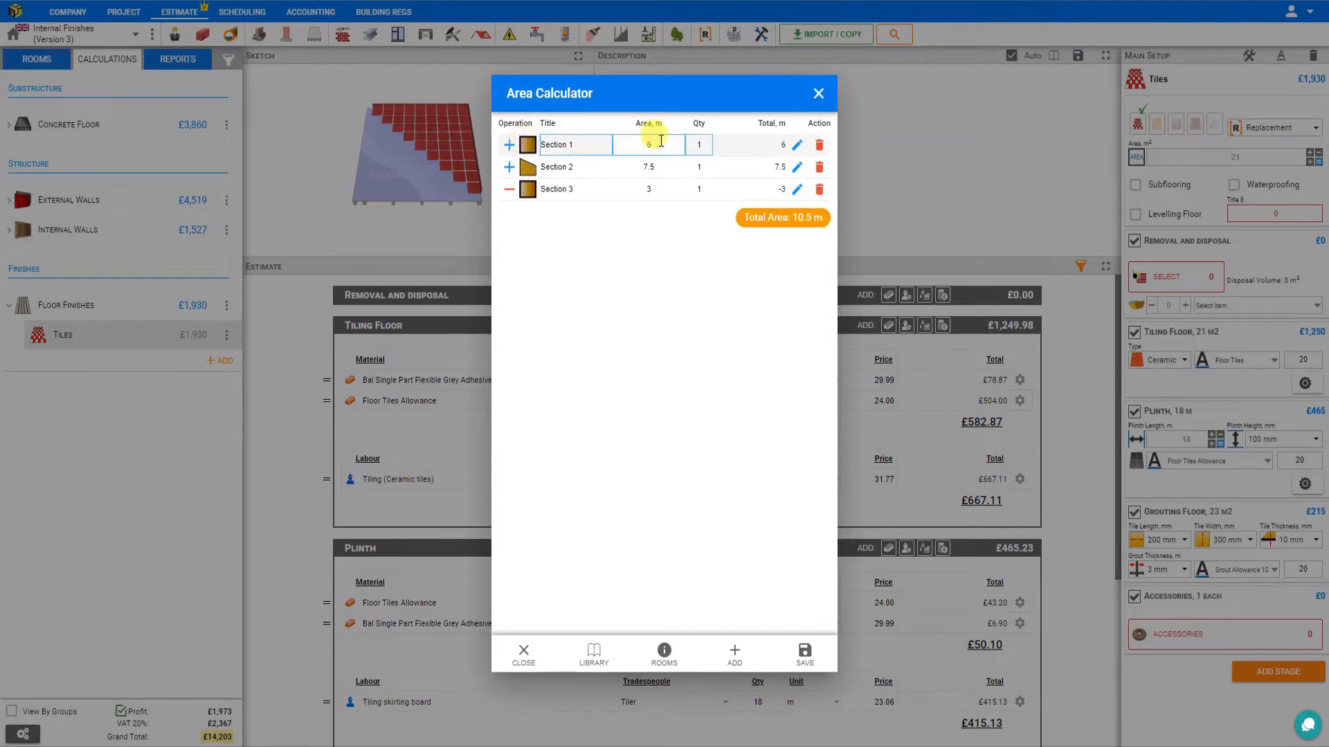
{"action": "left_click", "coordinate": [524, 166]}
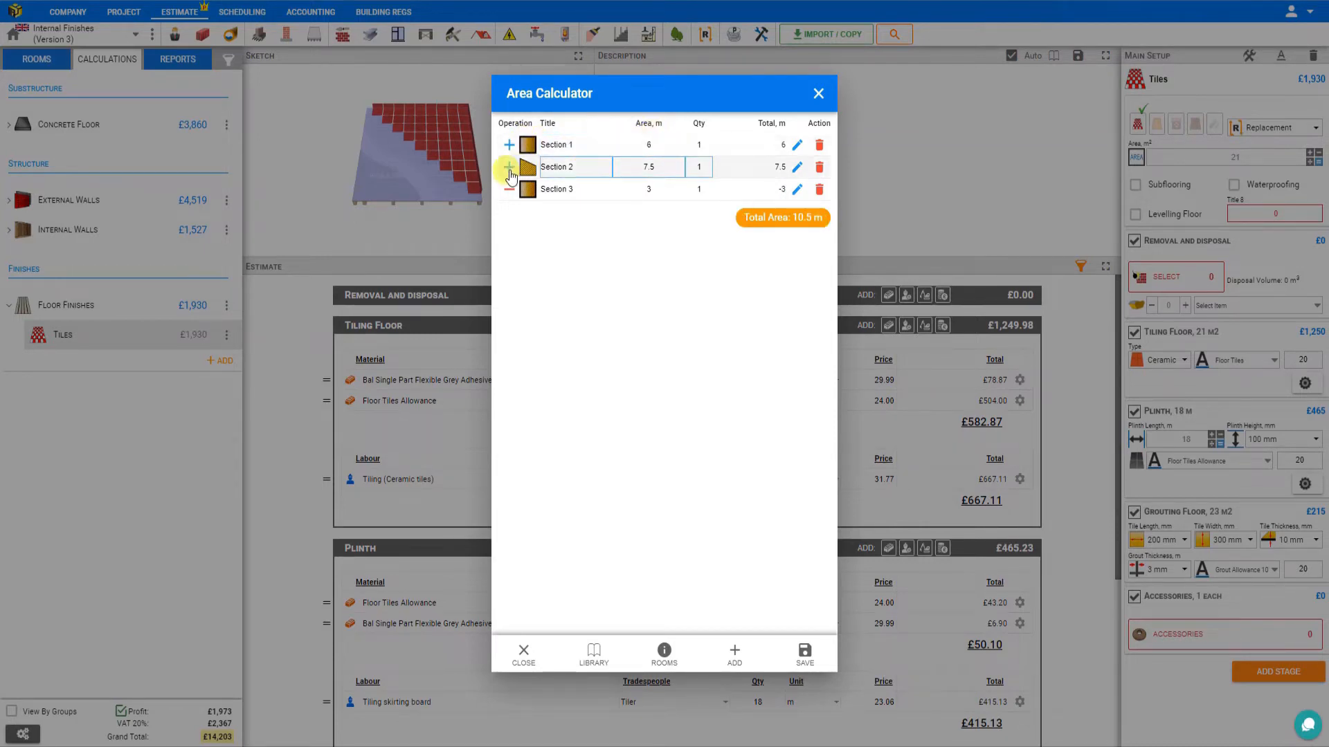
{"action": "left_click", "coordinate": [661, 169]}
{"action": "left_click", "coordinate": [538, 188]}
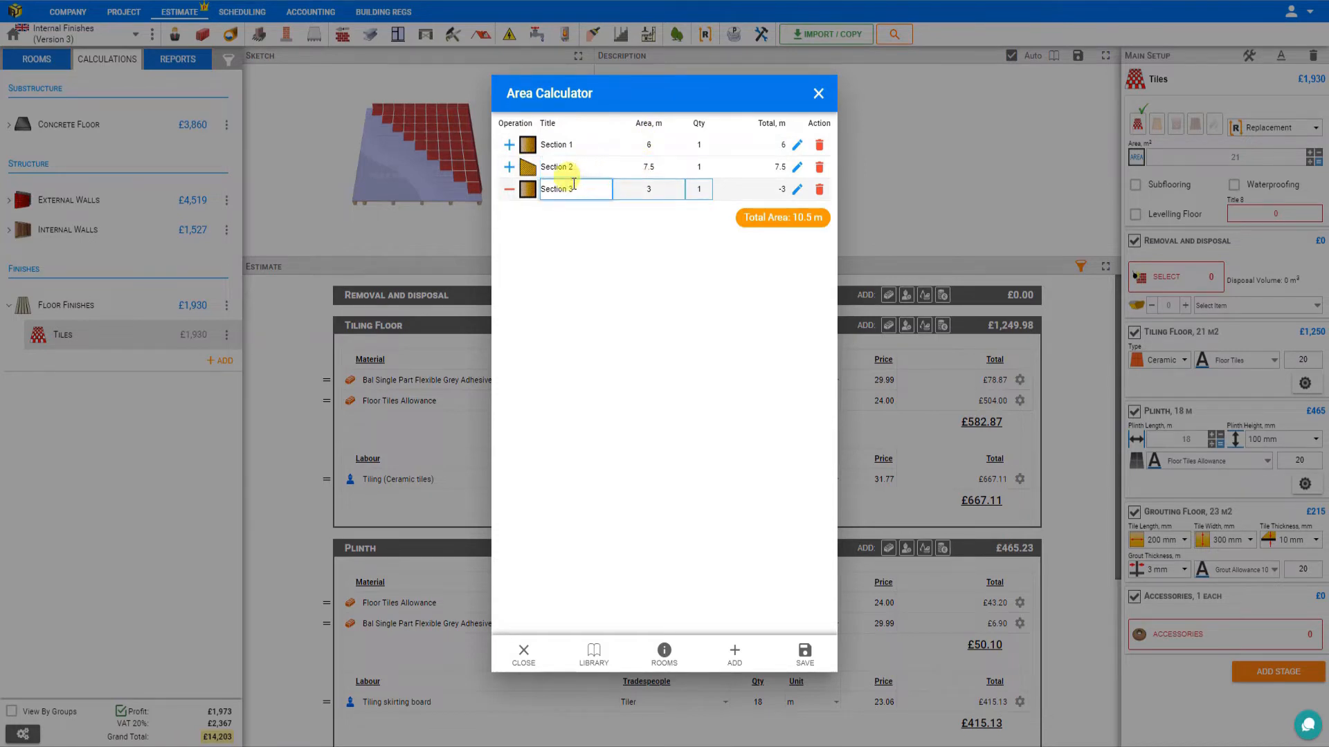
{"action": "left_click", "coordinate": [647, 189]}
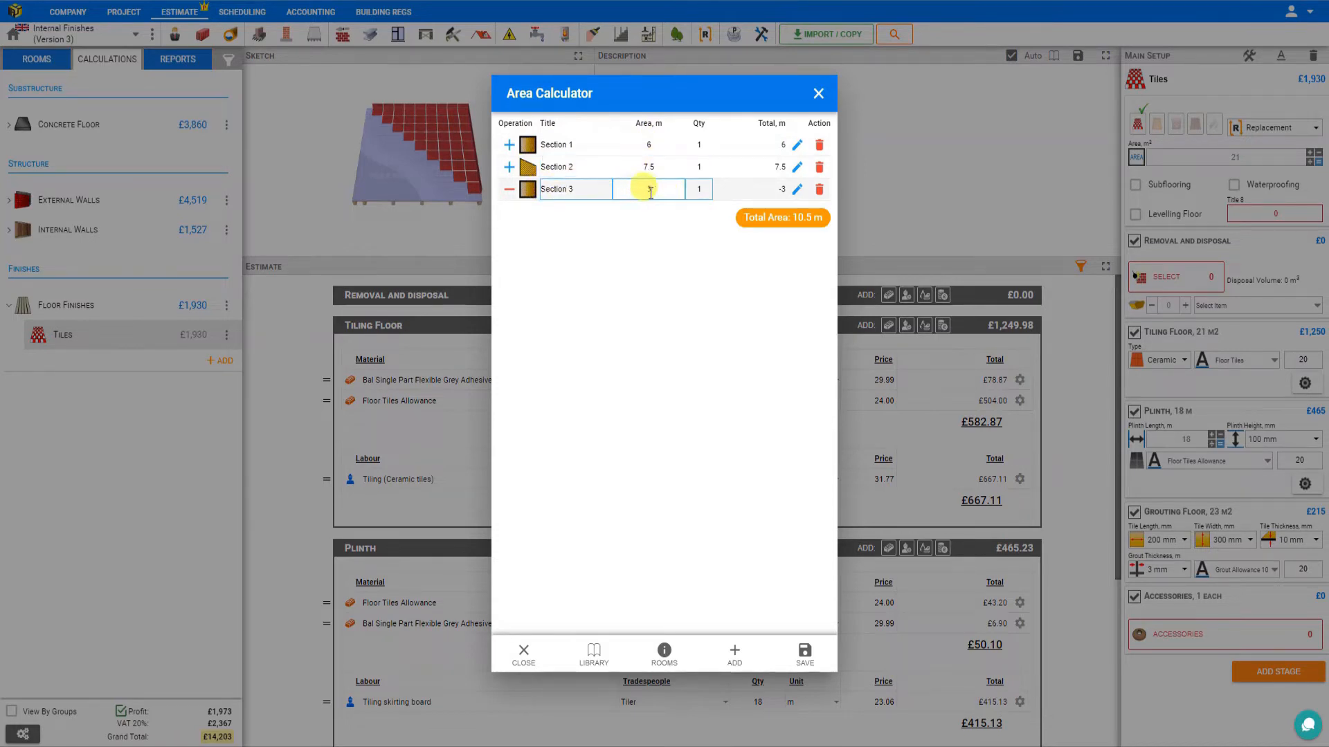
{"action": "left_click", "coordinate": [509, 193]}
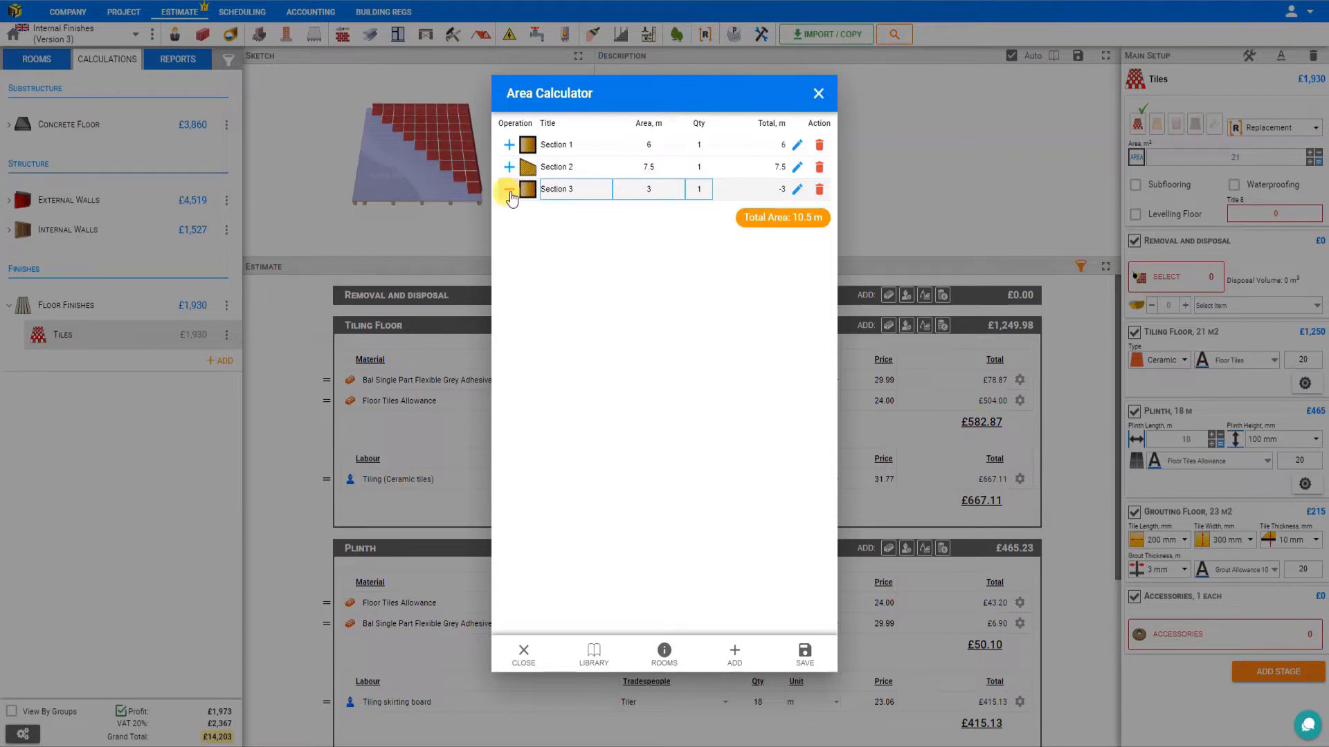
{"action": "left_click", "coordinate": [510, 193]}
- Check the figure settings of the third section, go back without changes, and delete that section
{"action": "left_click", "coordinate": [796, 190]}
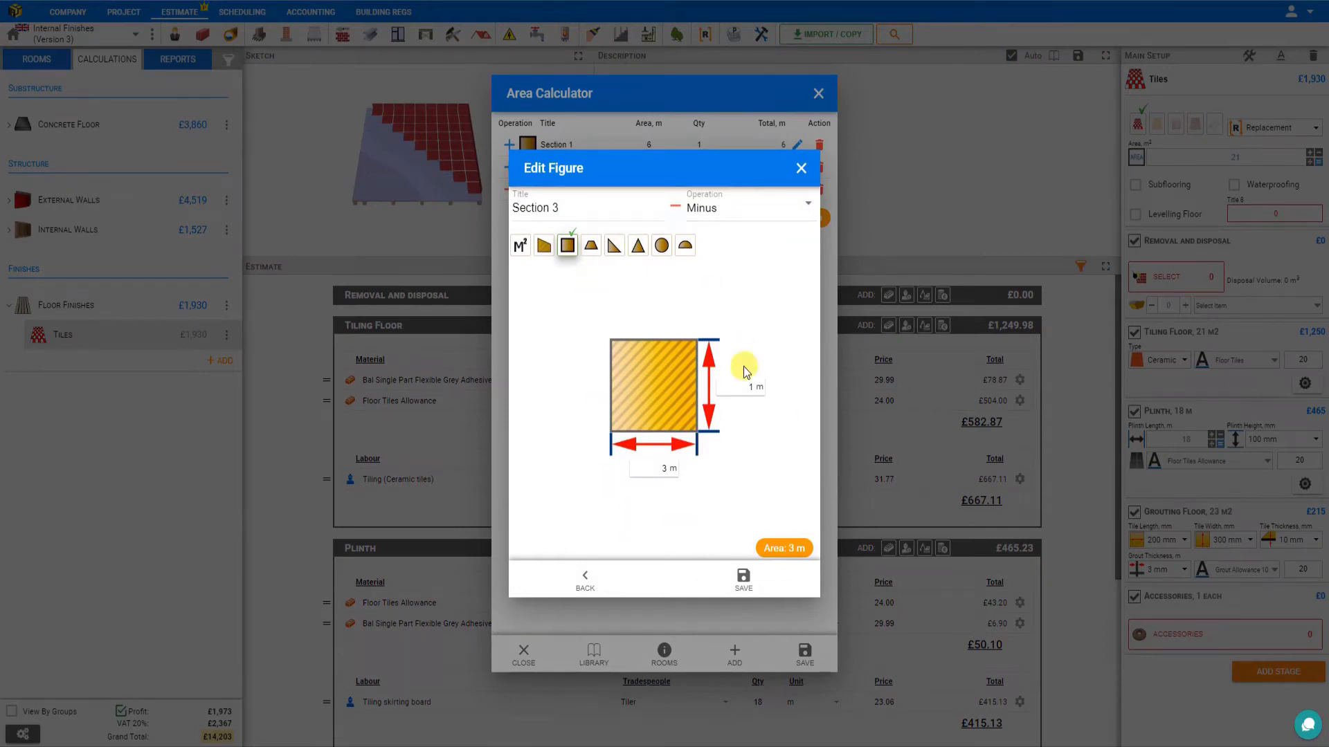
{"action": "left_click", "coordinate": [583, 584]}
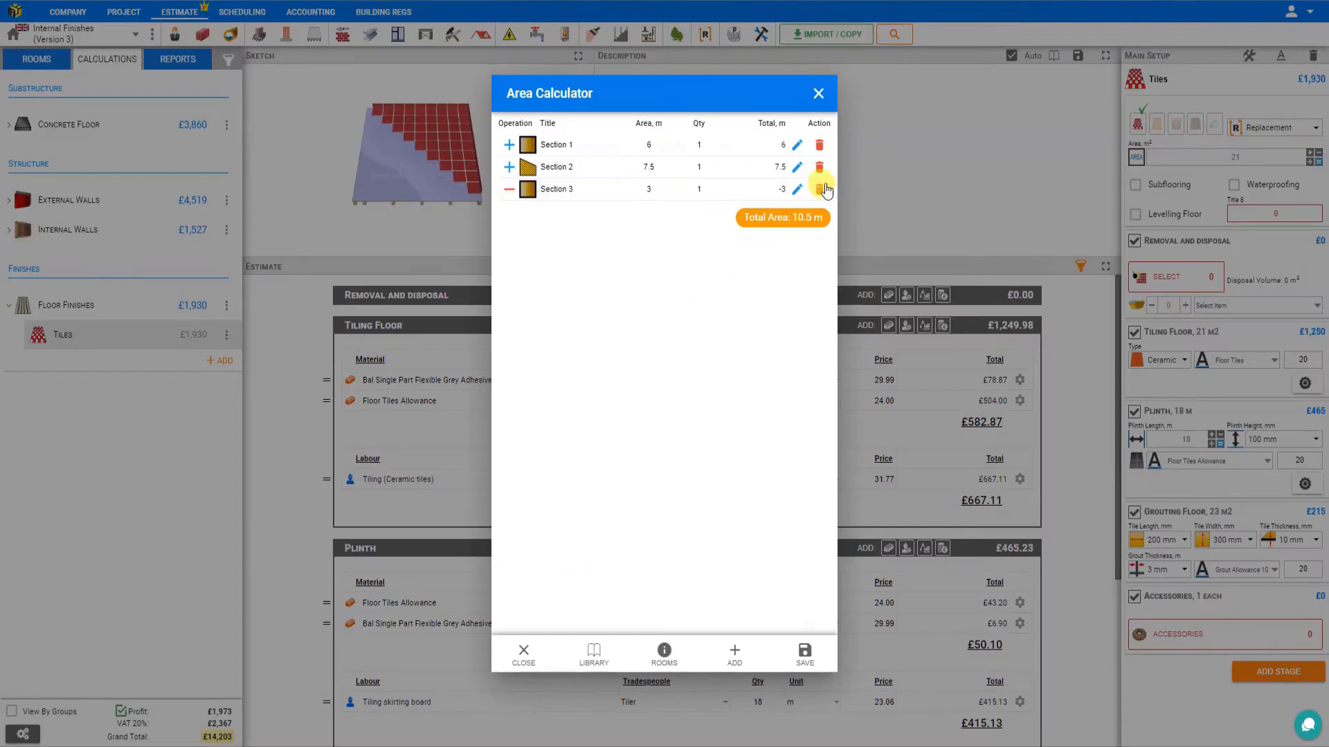
{"action": "left_click", "coordinate": [821, 191]}
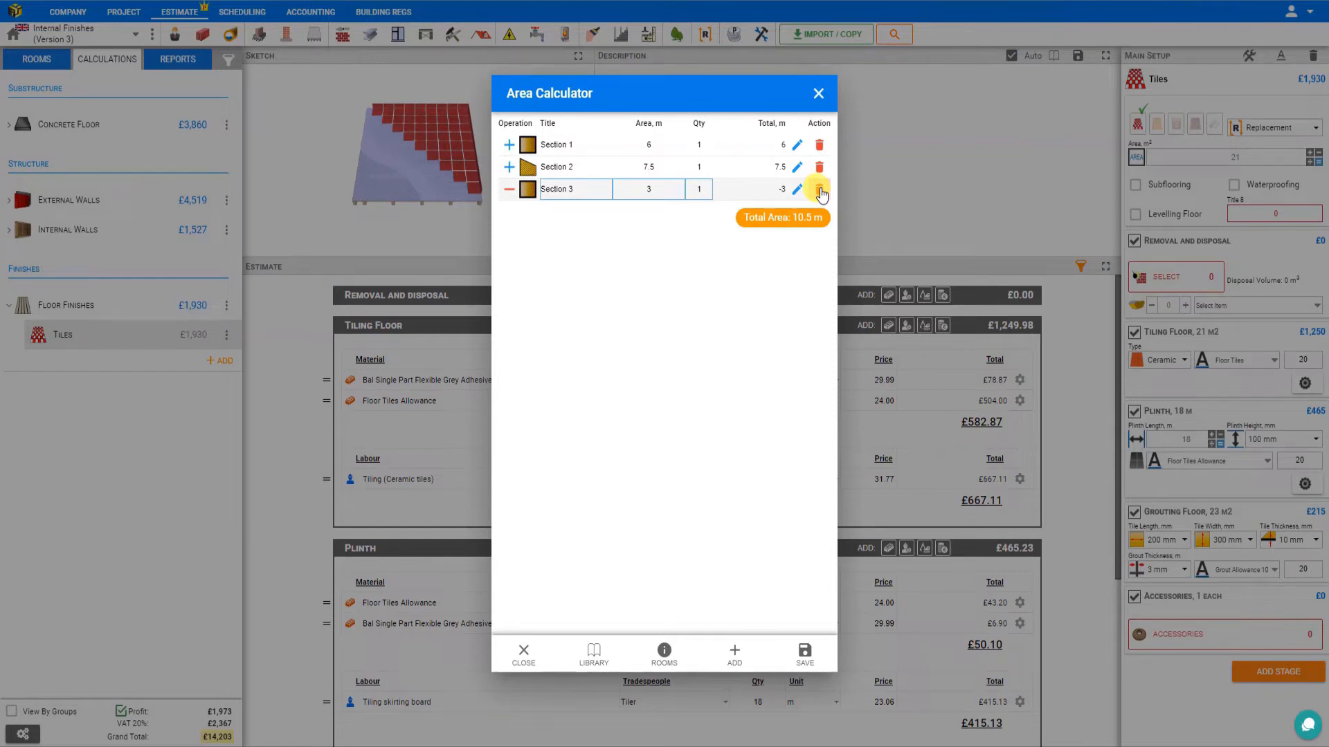
{"action": "left_click", "coordinate": [820, 190]}
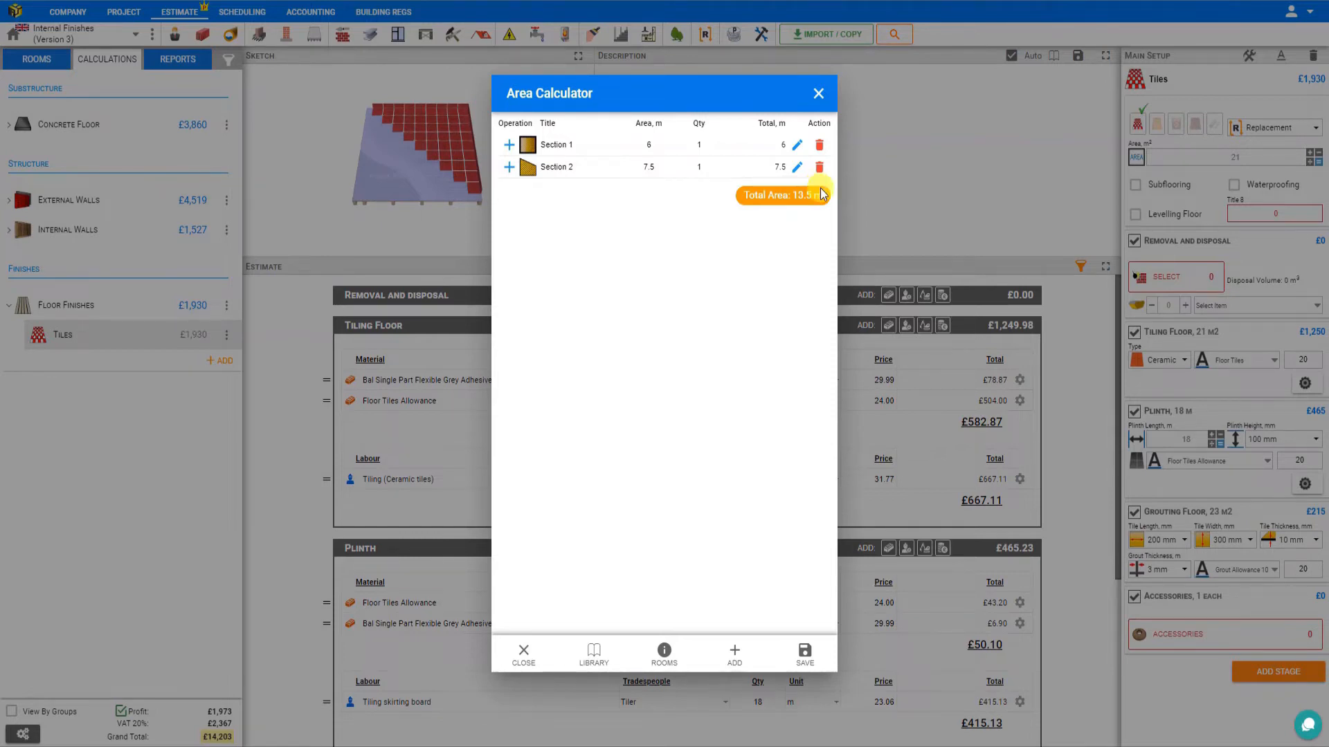
- Add a new third section as a direct 3 m area with the Minus operation, and save the area calculation
{"action": "left_click", "coordinate": [735, 654]}
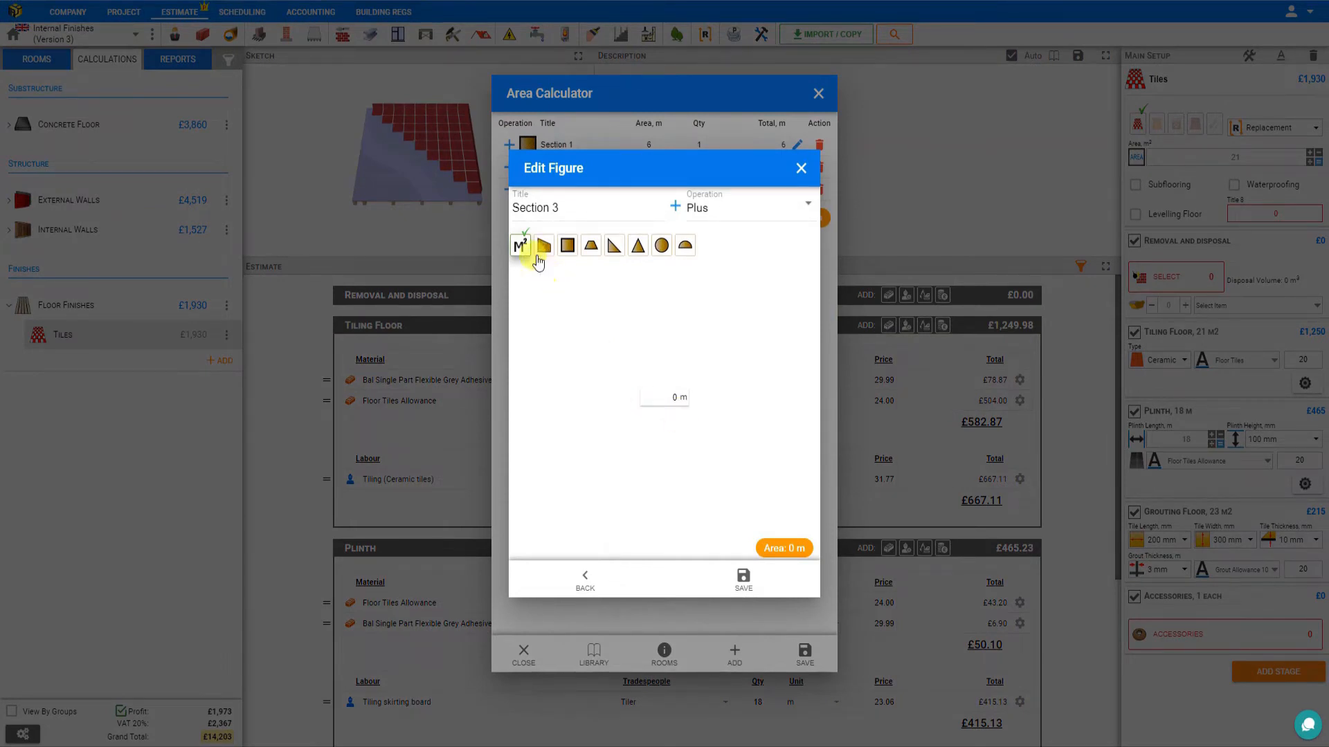
{"action": "left_click_drag", "start_coordinate": [668, 399], "coordinate": [683, 401]}
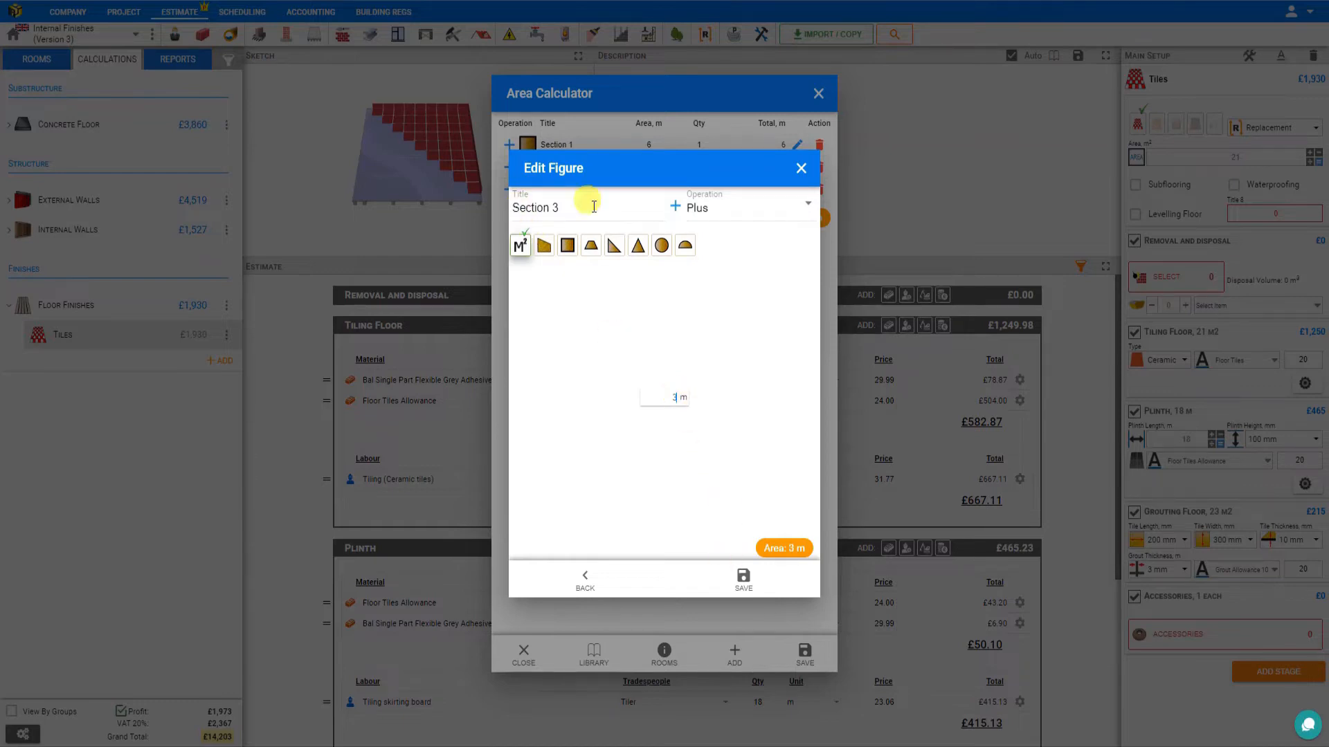
{"action": "left_click", "coordinate": [705, 213]}
{"action": "left_click", "coordinate": [713, 270]}
{"action": "left_click", "coordinate": [742, 578]}
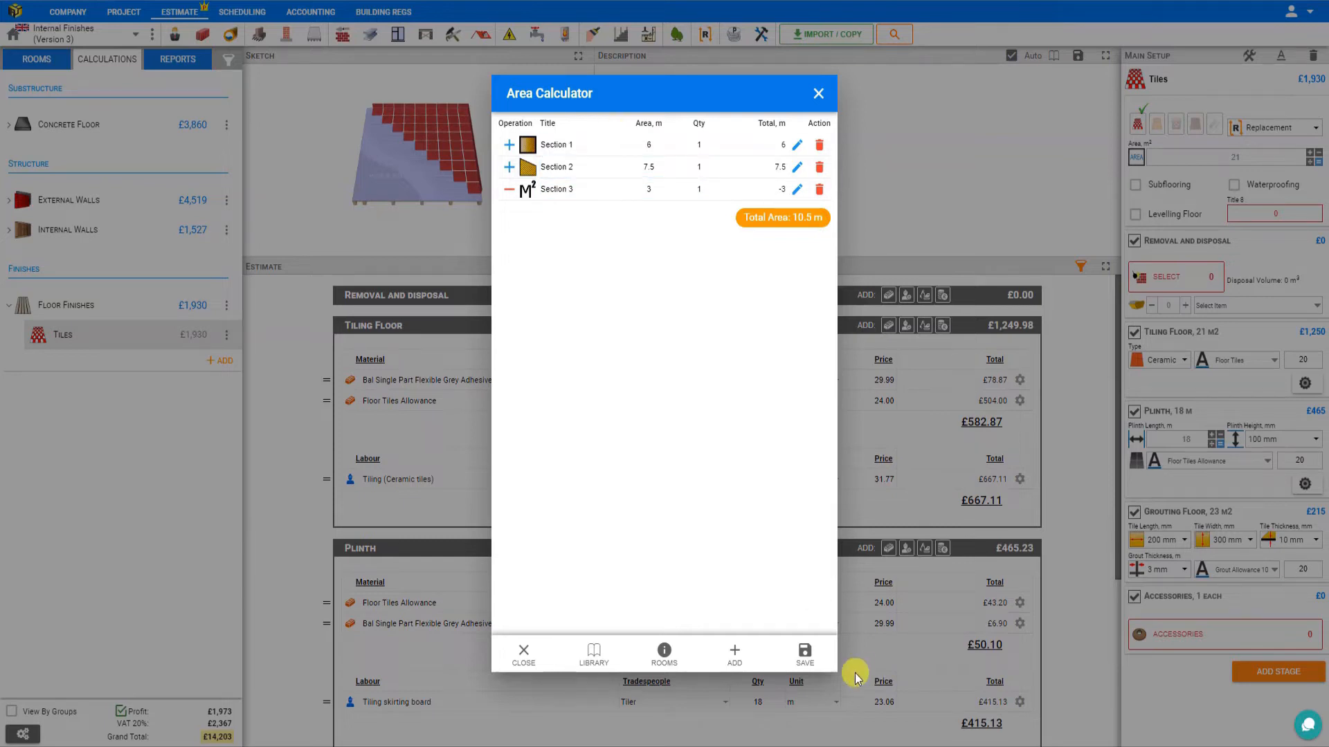
{"action": "left_click", "coordinate": [804, 654]}
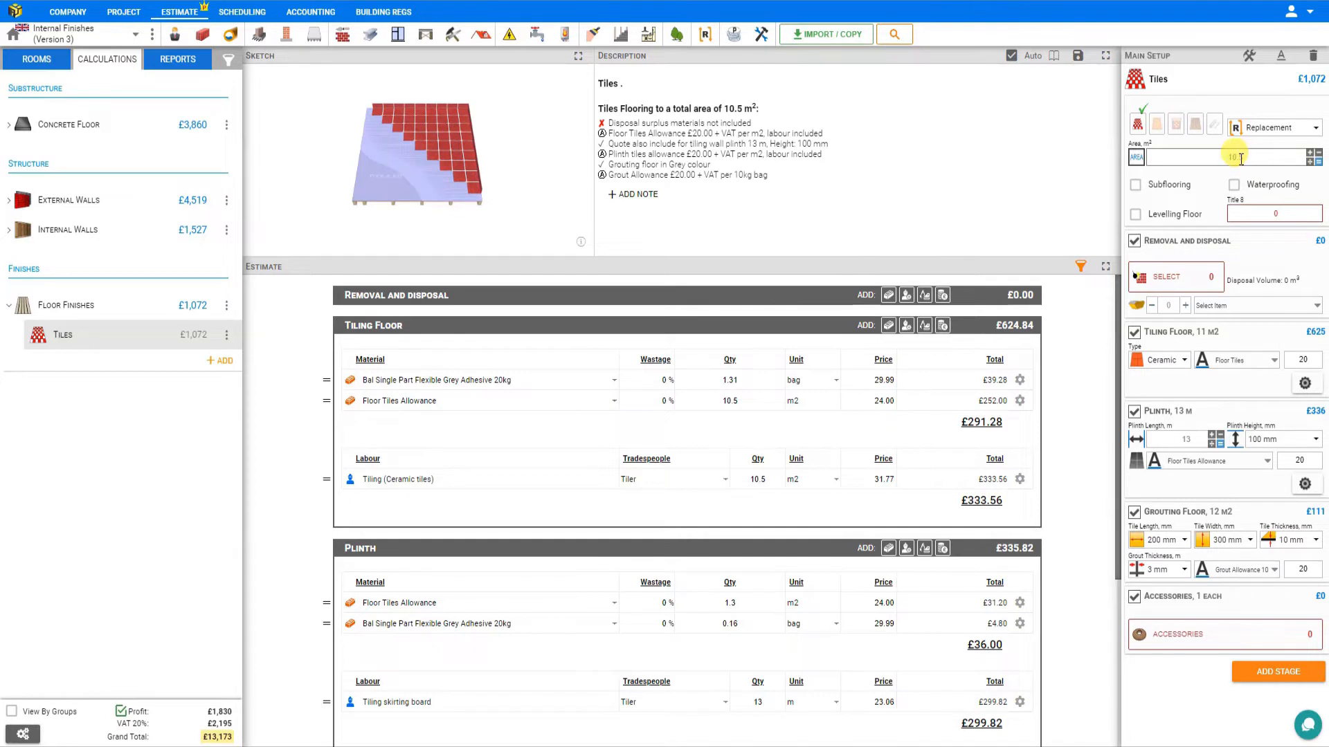
- Reopen the saved area calculation of the tile floor and delete its sections
{"action": "left_click", "coordinate": [1313, 154]}
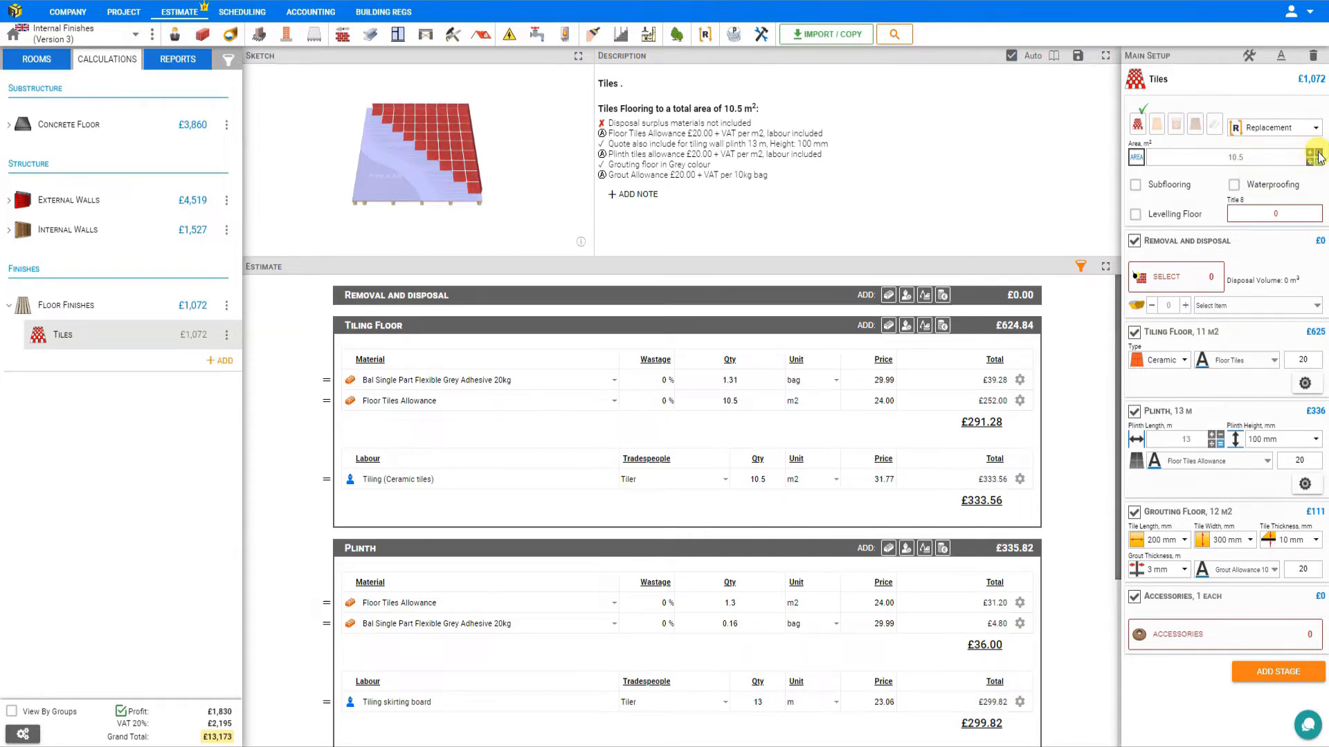
{"action": "left_click", "coordinate": [561, 192]}
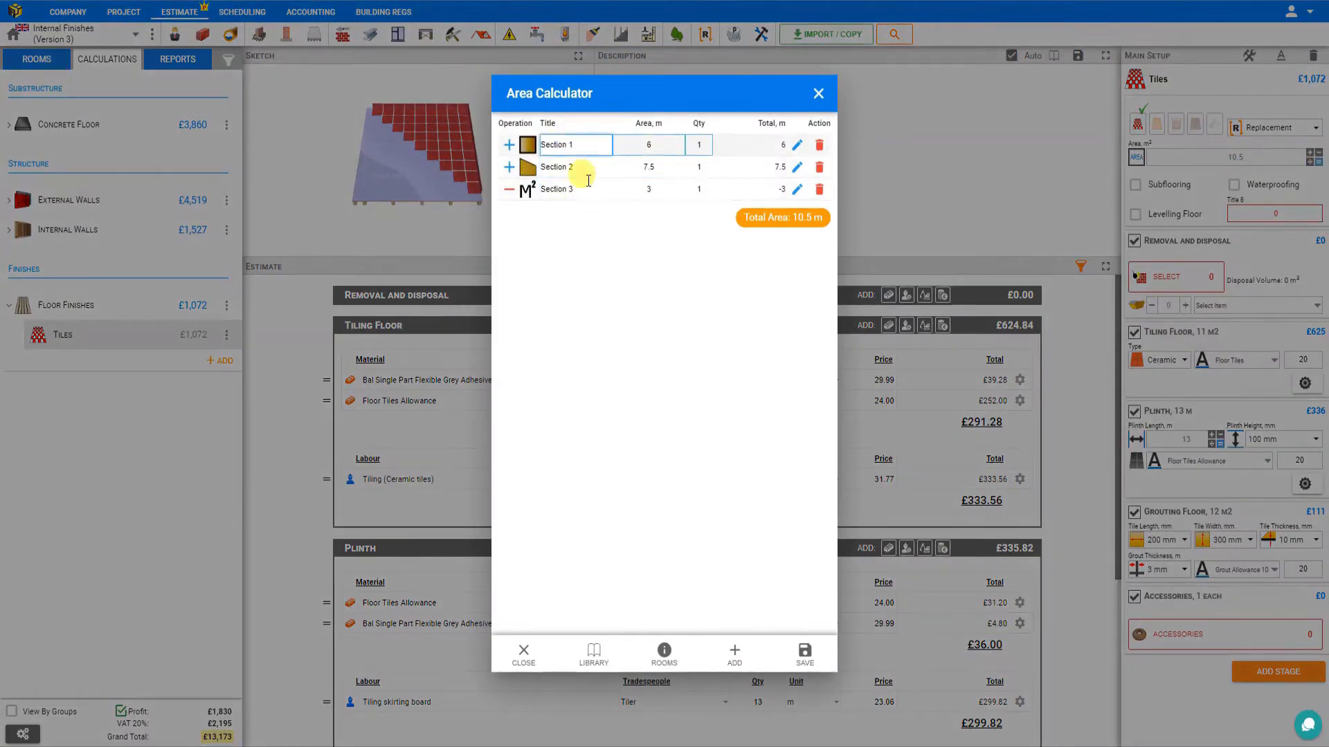
{"action": "left_click", "coordinate": [818, 94]}
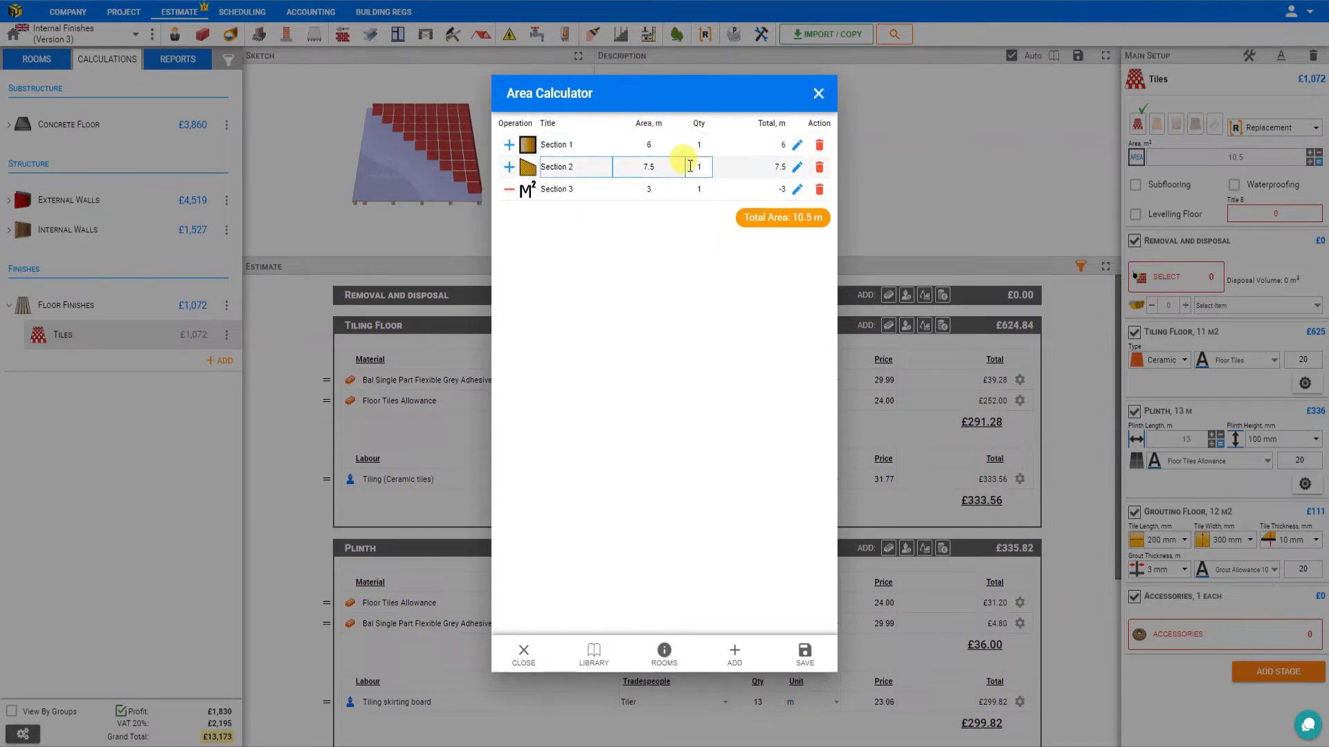
{"action": "left_click", "coordinate": [819, 145]}
{"action": "left_click", "coordinate": [819, 145]}
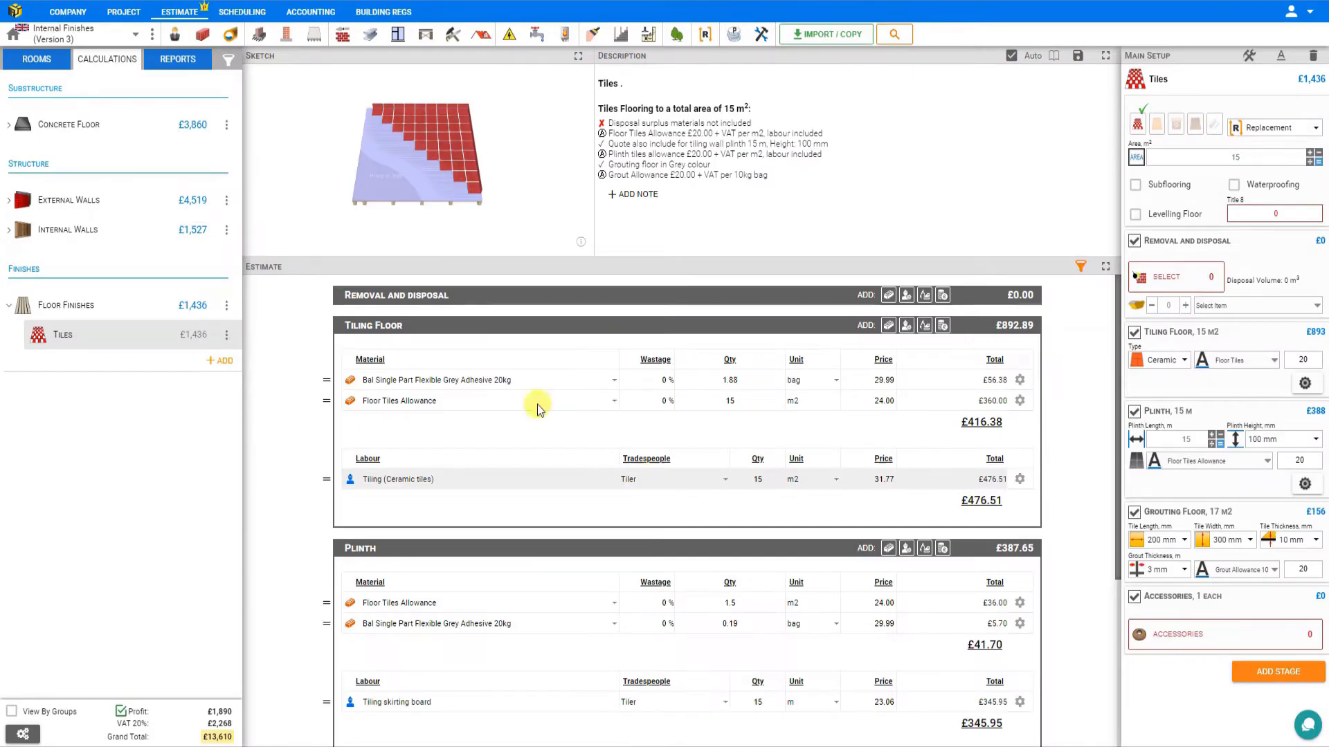
- Look over the estimate's Rooms page, return to the tile calculation, and show the room list in its area calculator
{"action": "left_click", "coordinate": [41, 59]}
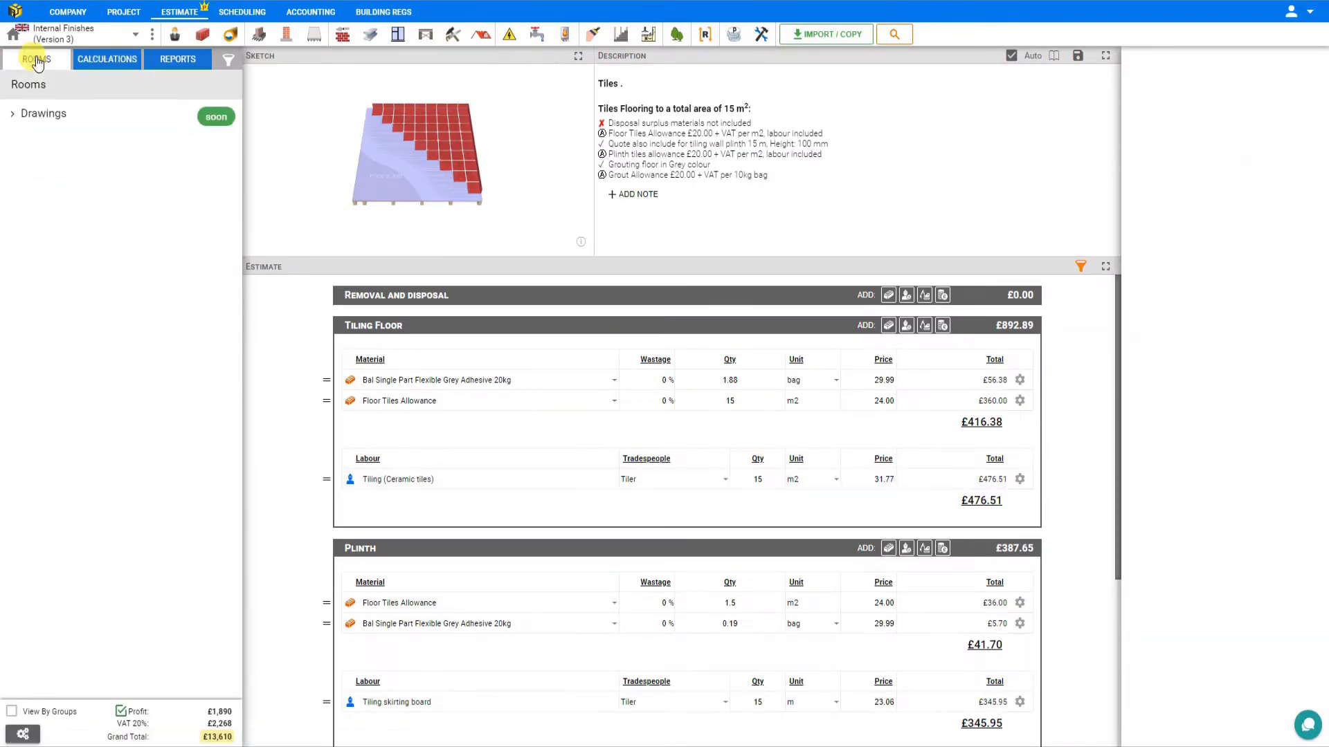
{"action": "scroll", "coordinate": [738, 314], "scroll_direction": "up", "scroll_amount": 1}
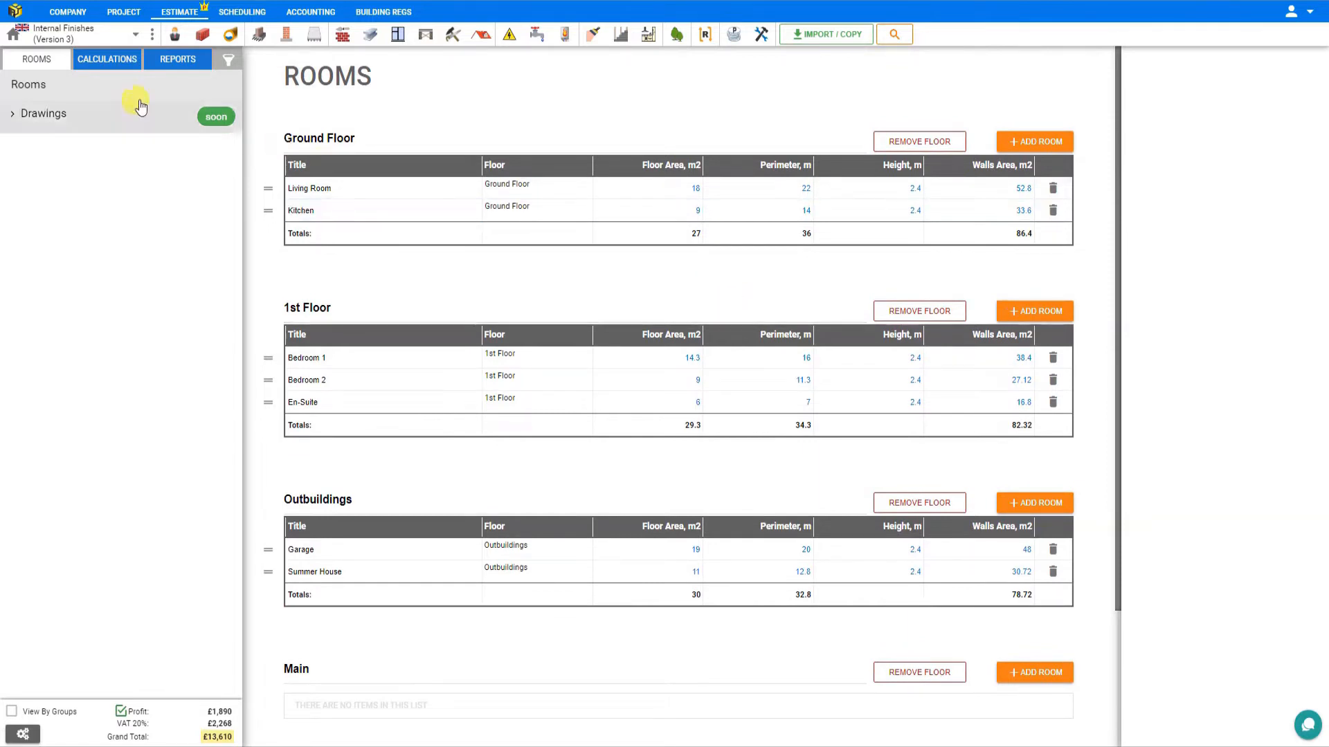
{"action": "left_click", "coordinate": [96, 61]}
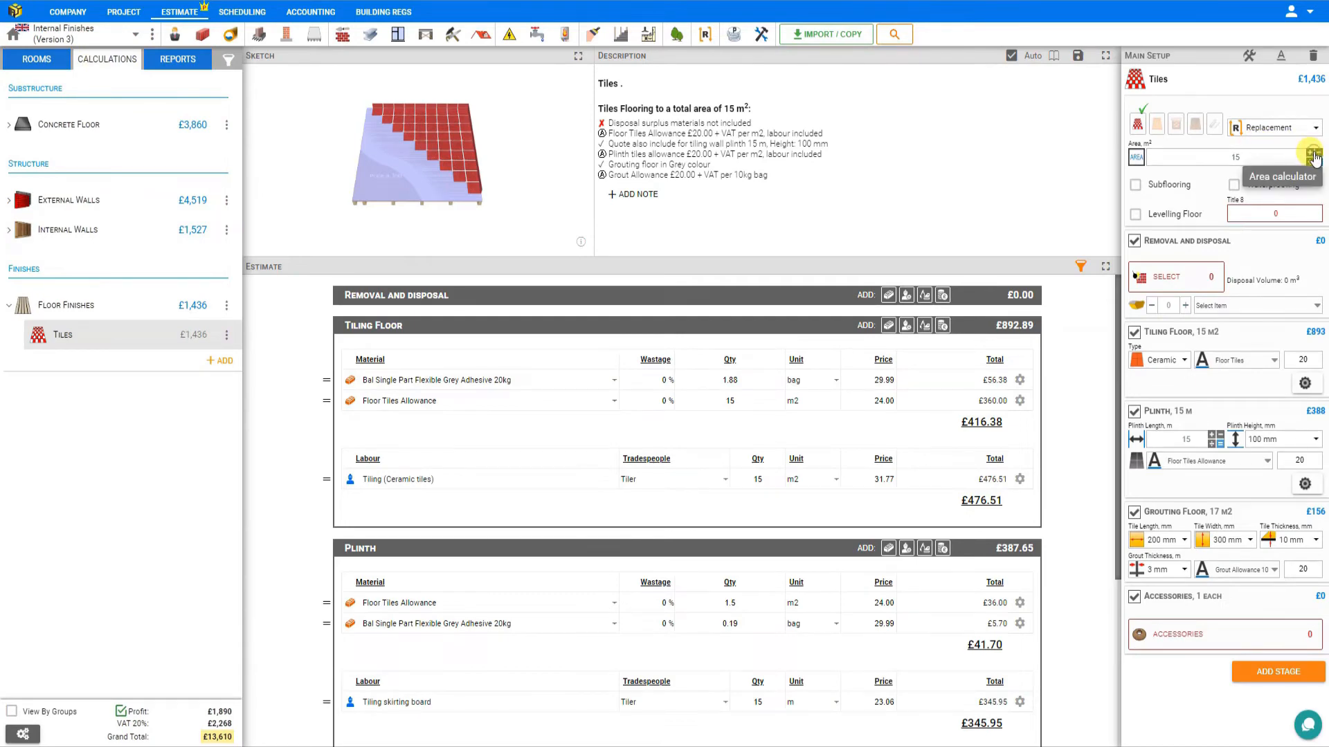
{"action": "left_click", "coordinate": [1314, 156]}
{"action": "left_click", "coordinate": [664, 655]}
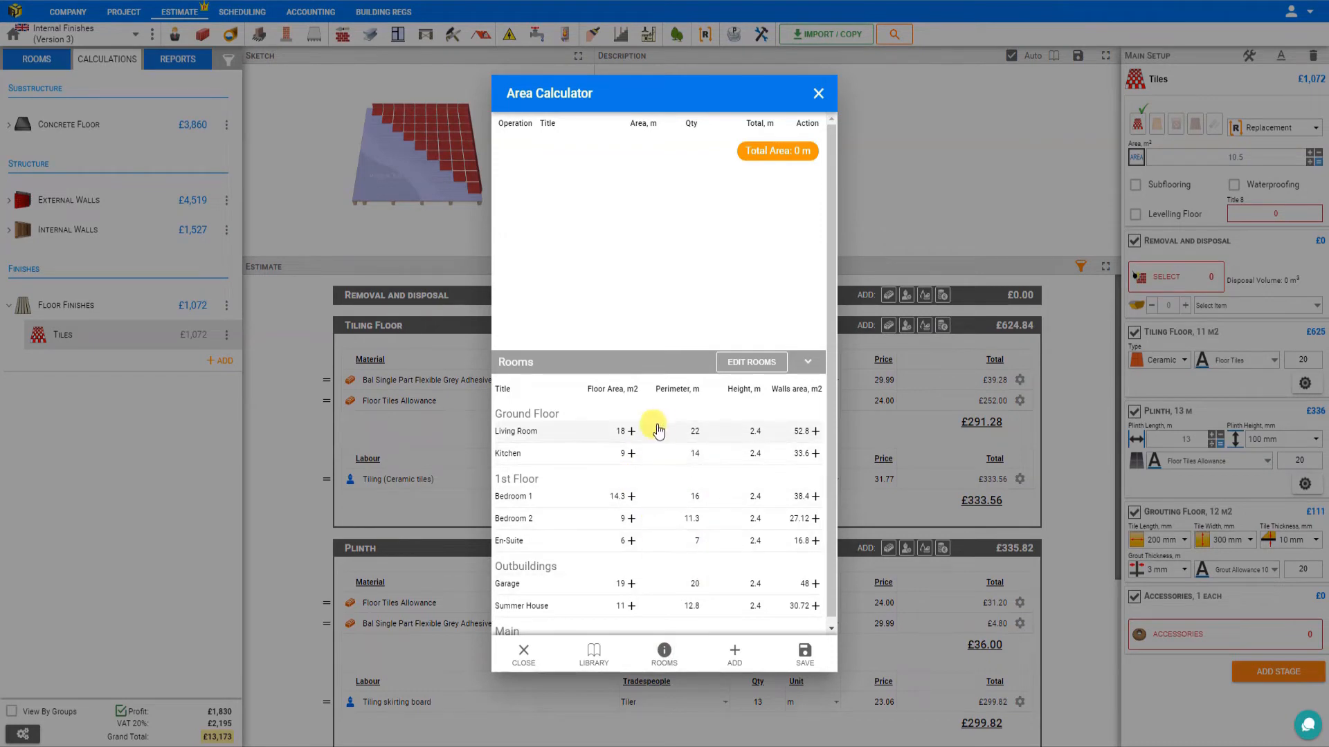
- Open the rooms for editing and examine the rooms listed under Ground Floor, 1st Floor, Outbuildings and Main
{"action": "left_click", "coordinate": [751, 362]}
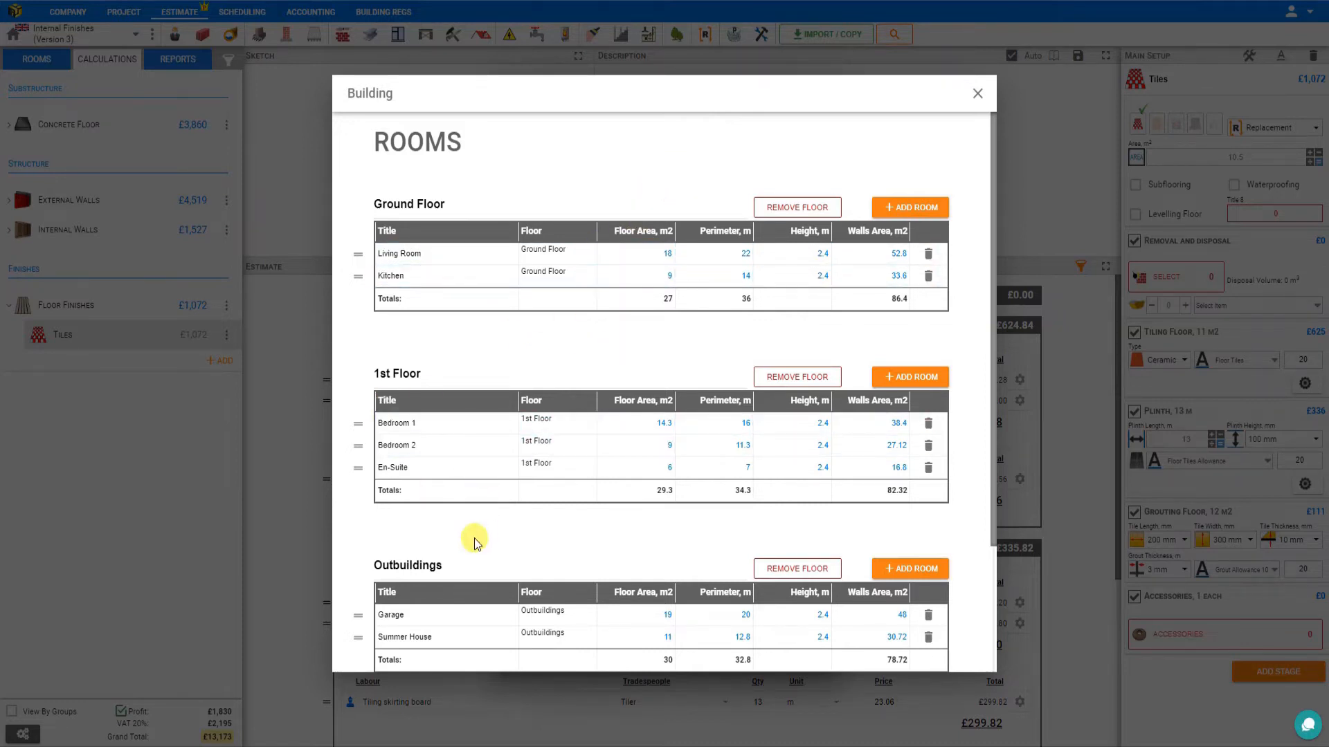
{"action": "scroll", "coordinate": [475, 543], "scroll_direction": "down", "scroll_amount": 1}
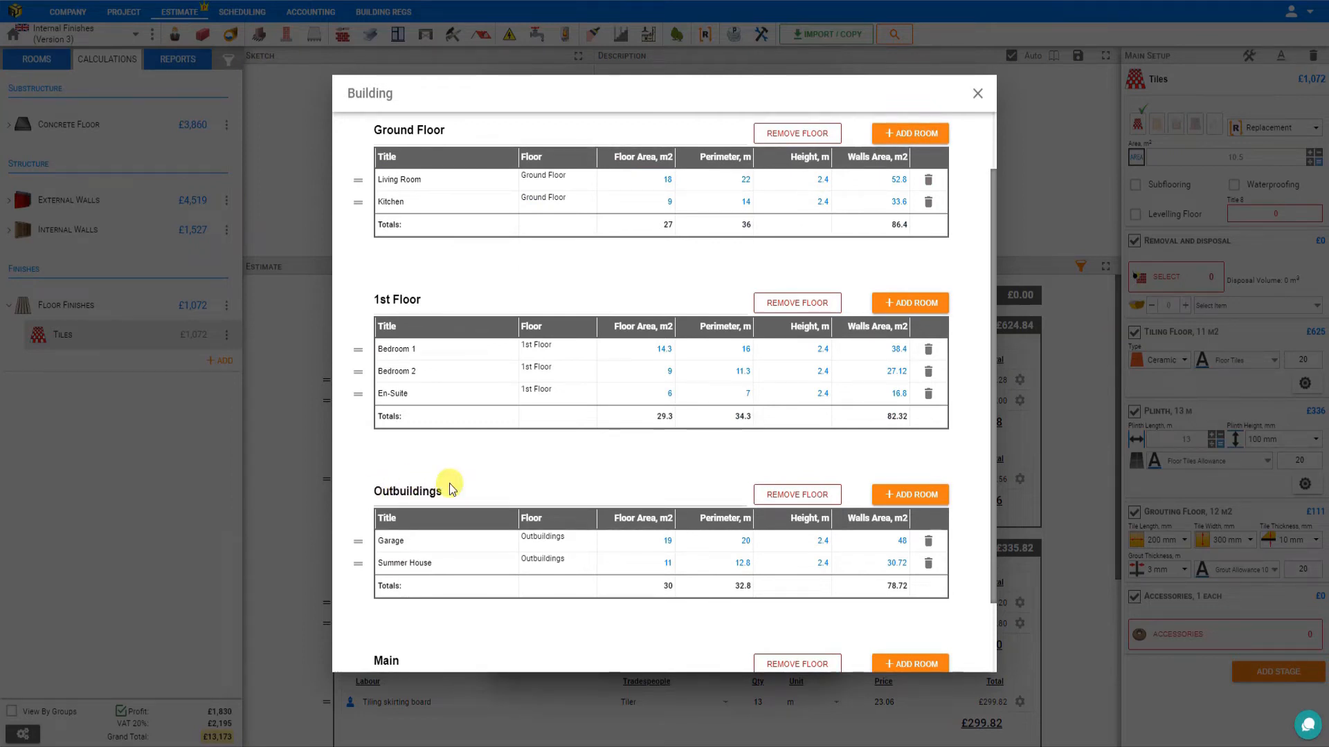
{"action": "scroll", "coordinate": [451, 488], "scroll_direction": "down", "scroll_amount": 1}
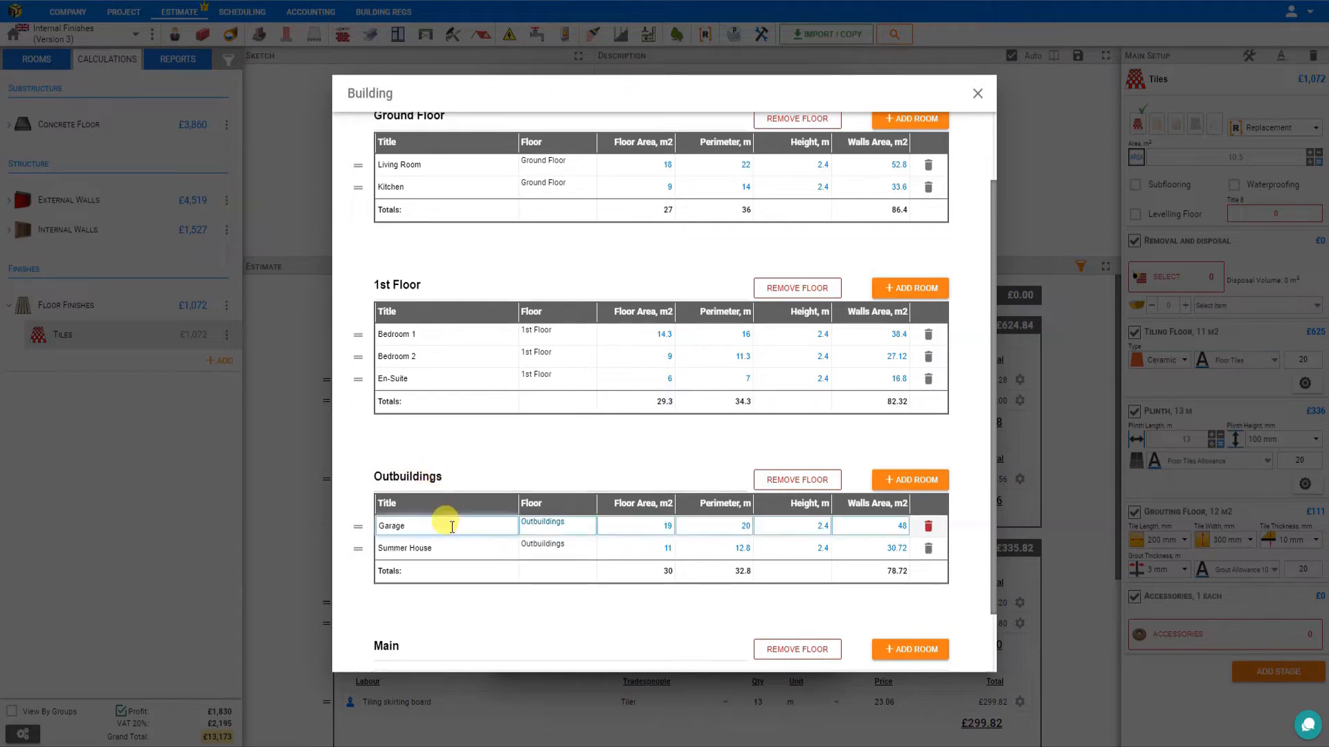
{"action": "left_click", "coordinate": [392, 526]}
{"action": "left_click", "coordinate": [430, 548]}
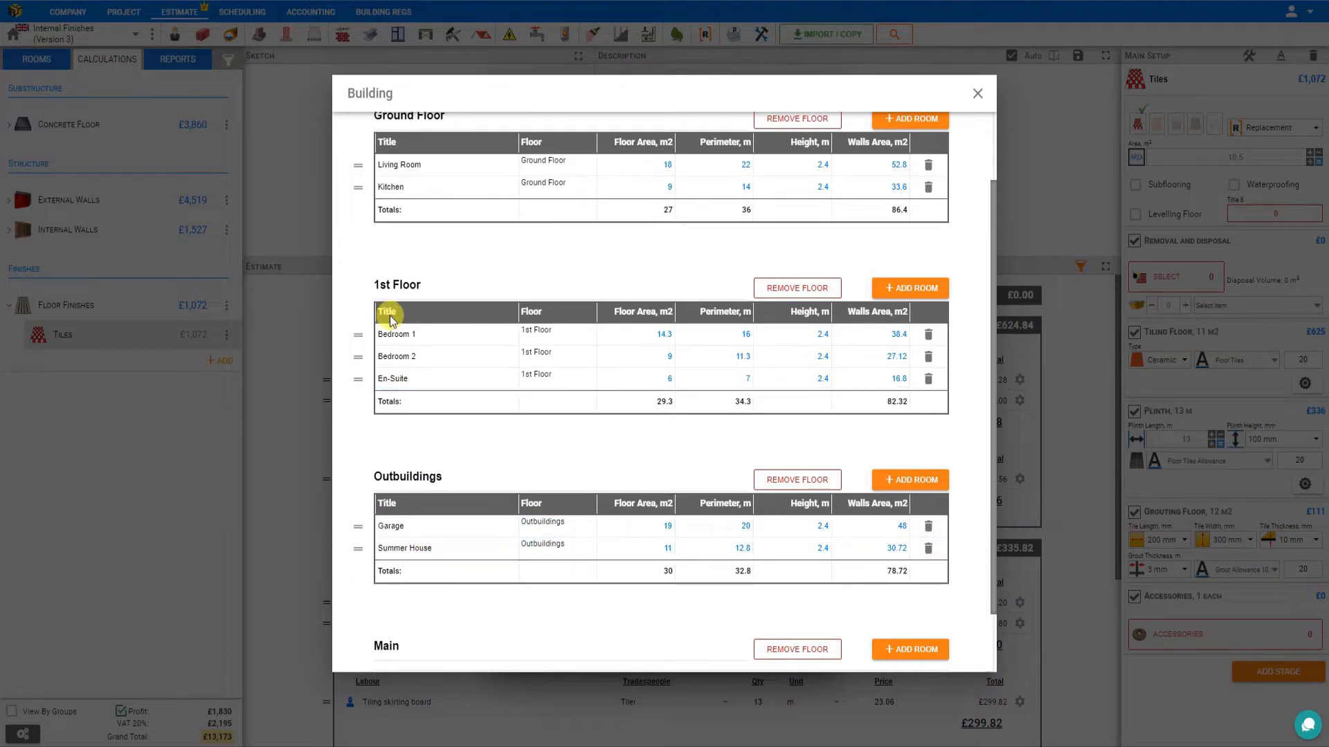
{"action": "left_click", "coordinate": [409, 334]}
{"action": "left_click", "coordinate": [418, 354]}
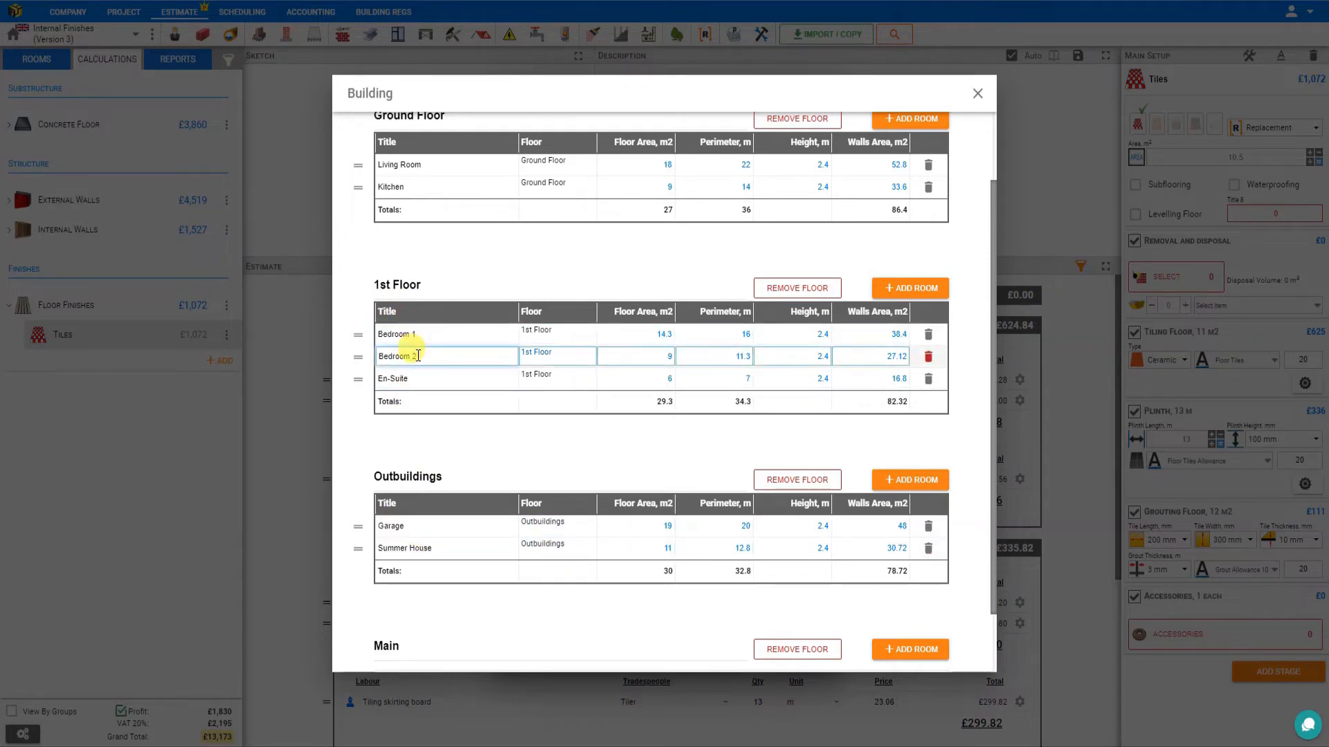
{"action": "scroll", "coordinate": [417, 377], "scroll_direction": "up", "scroll_amount": 1}
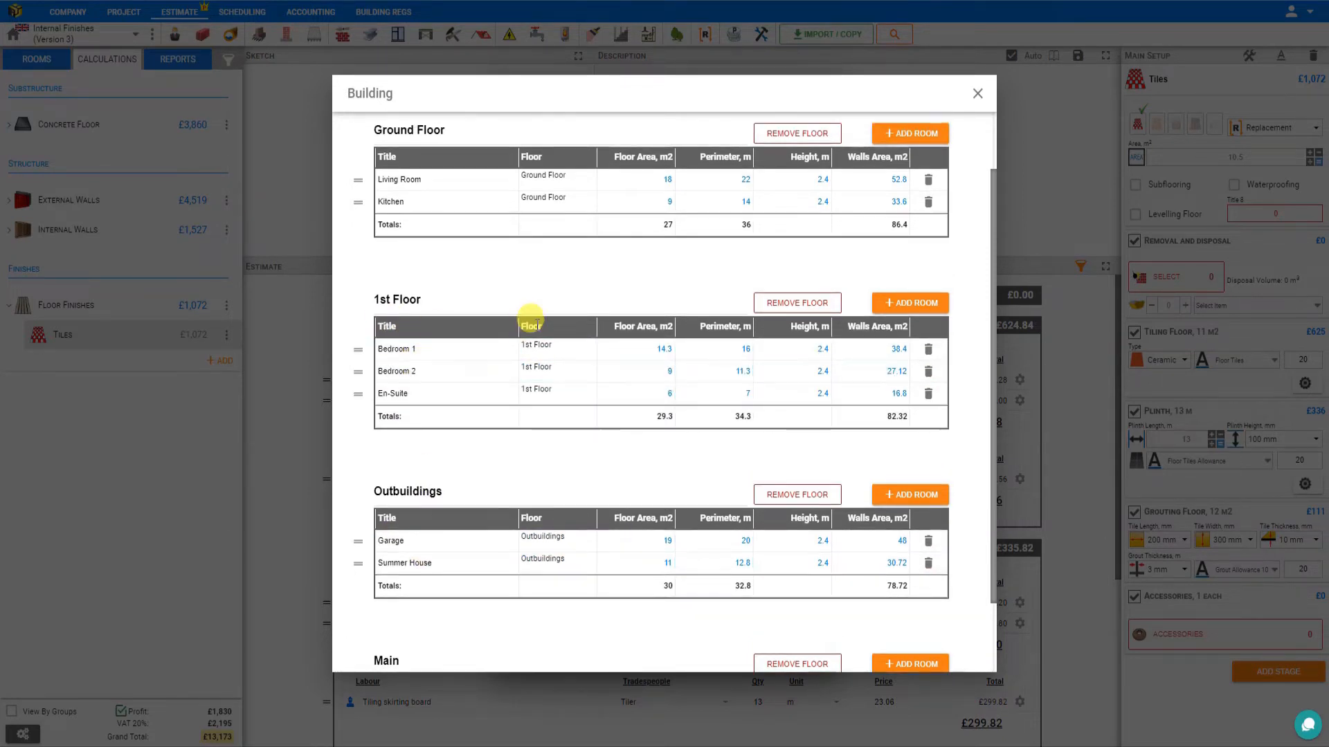
{"action": "scroll", "coordinate": [498, 402], "scroll_direction": "down", "scroll_amount": 1}
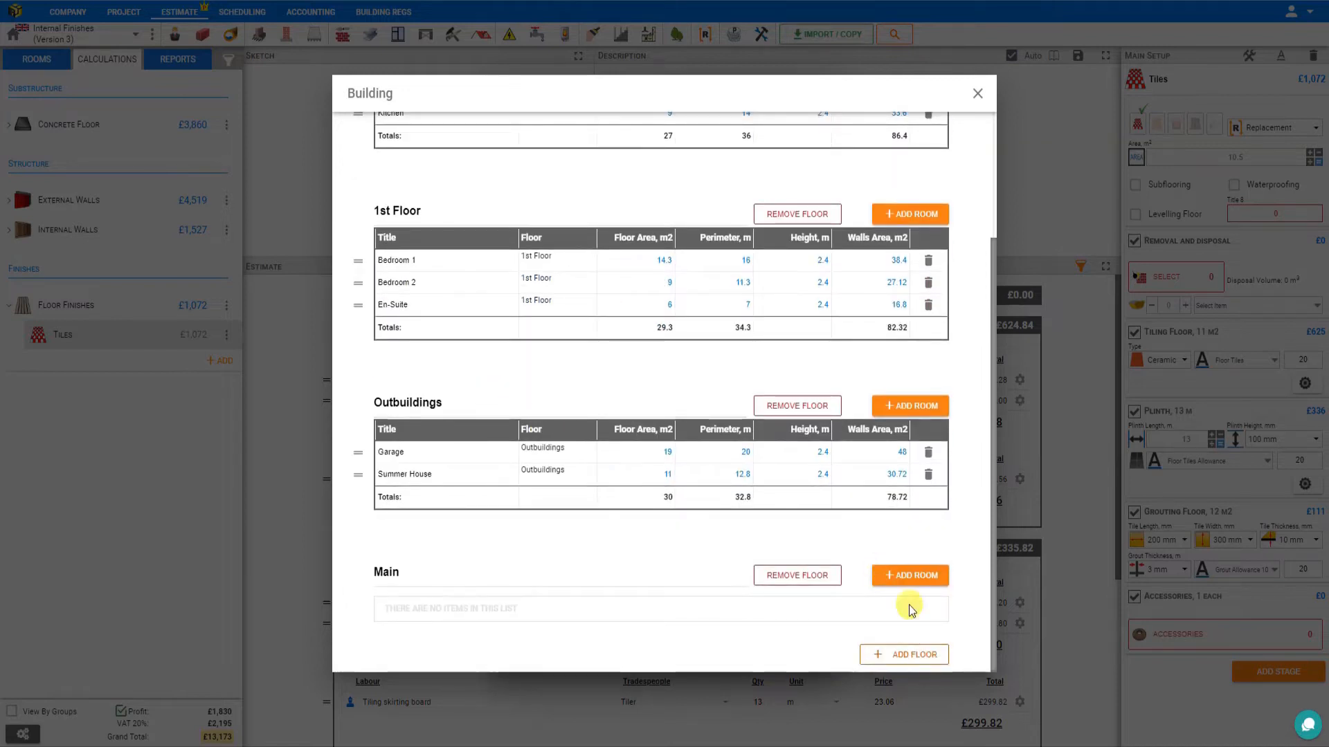
- Add a new floor to the building and name it Basement
{"action": "left_click", "coordinate": [886, 659]}
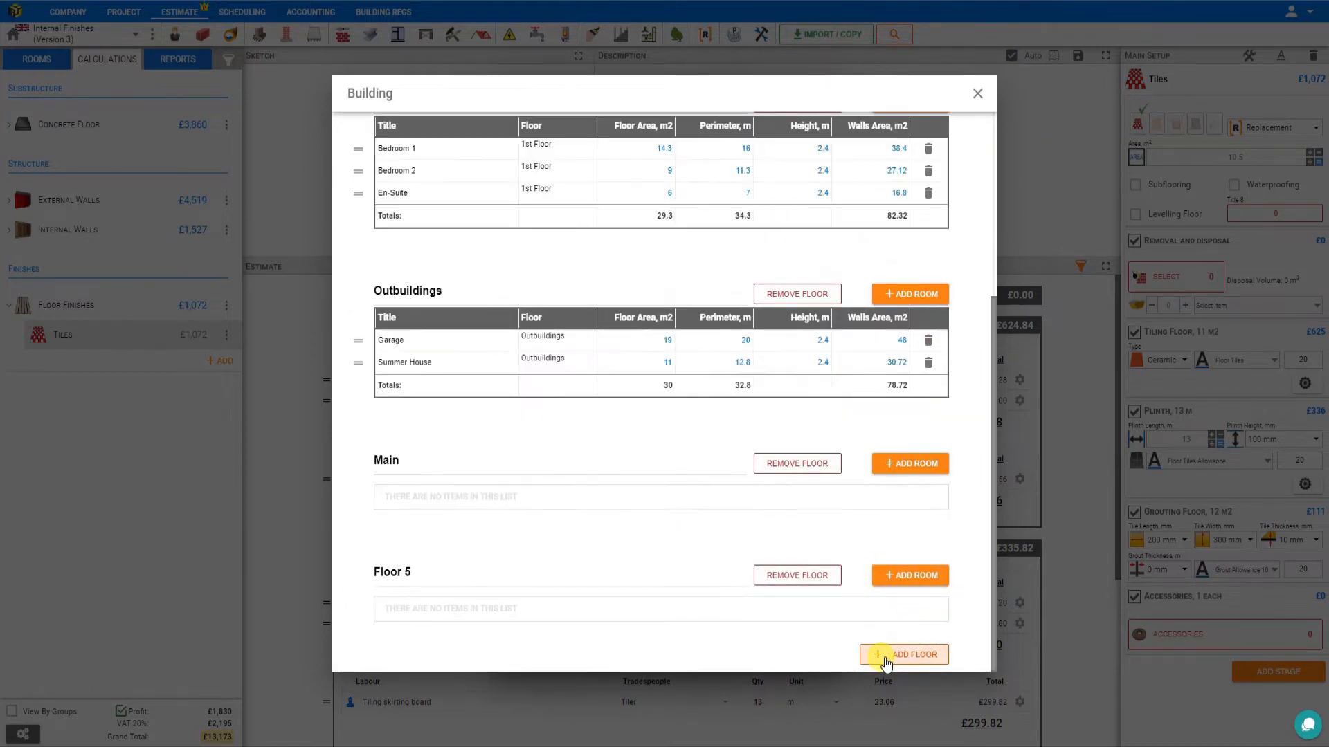
{"action": "left_click", "coordinate": [408, 572]}
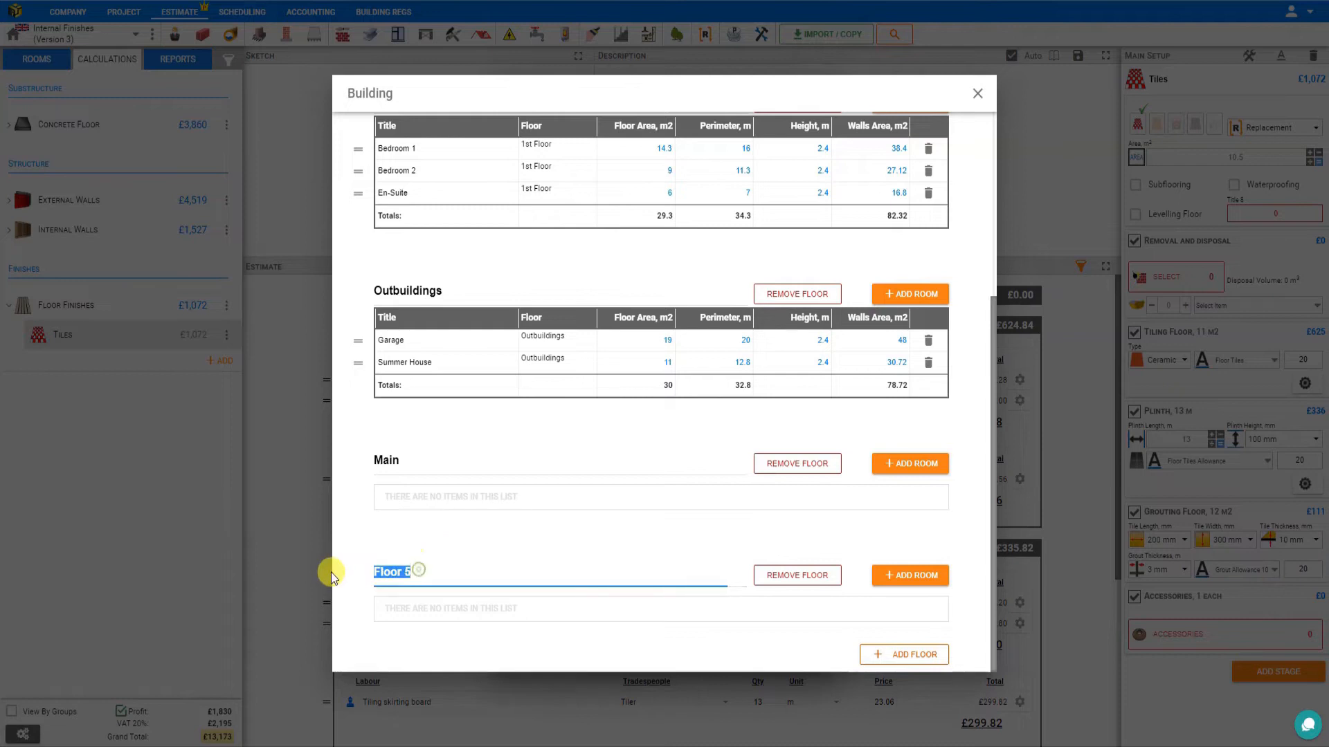
{"action": "key", "text": "BackSpace"}
{"action": "type", "text": "Base"}
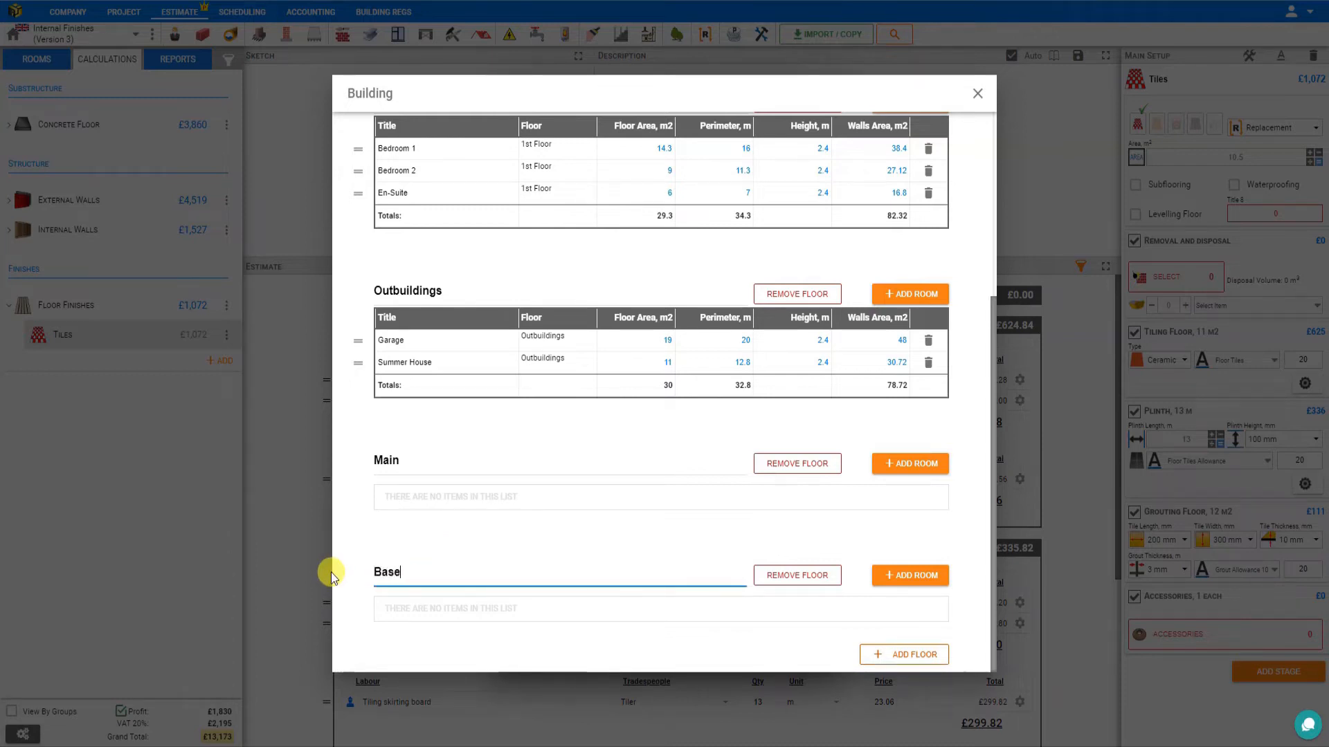
{"action": "type", "text": "ment"}
- Add a room to the Basement floor and title it Play Room
{"action": "left_click", "coordinate": [912, 577]}
{"action": "left_click", "coordinate": [445, 620]}
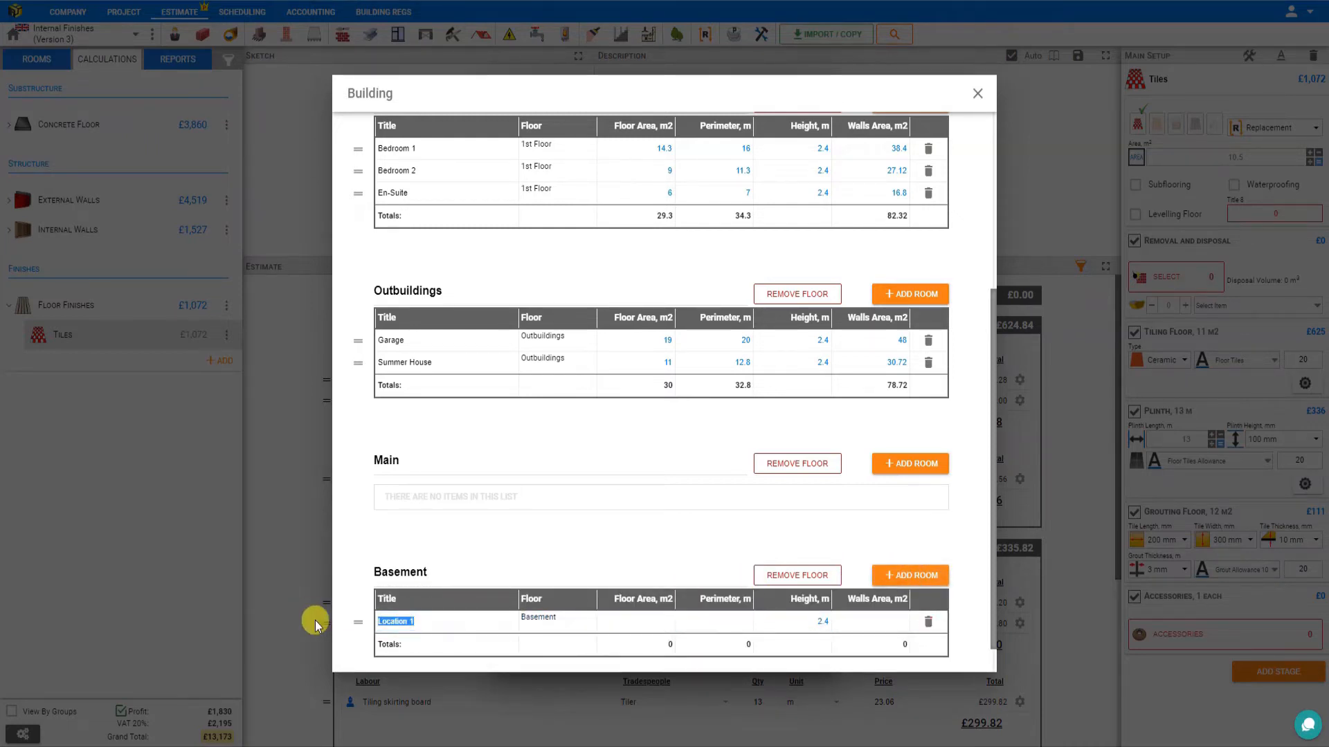
{"action": "scroll", "coordinate": [346, 616], "scroll_direction": "down", "scroll_amount": 1}
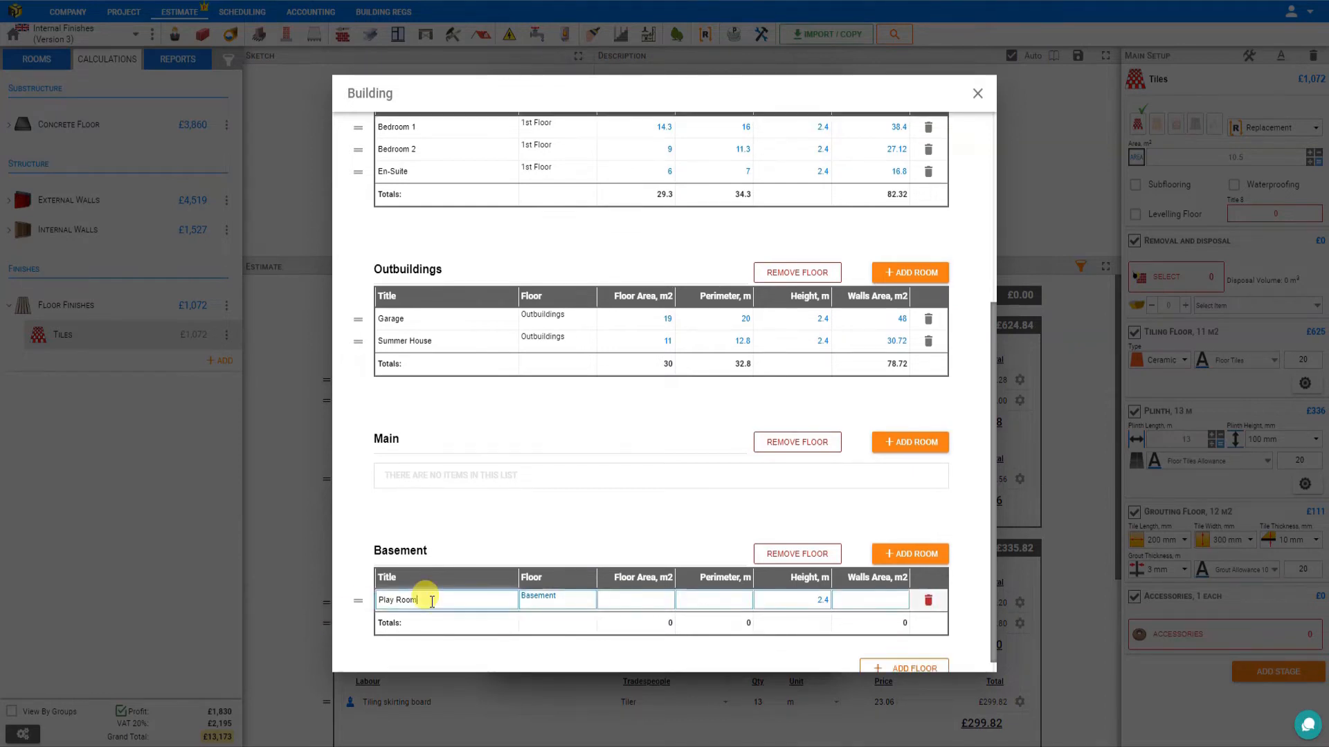
- Give the Basement Play Room a floor area of 18 m2 and a perimeter of 22 m, and close the building editor
{"action": "left_click", "coordinate": [637, 602]}
{"action": "type", "text": "1"}
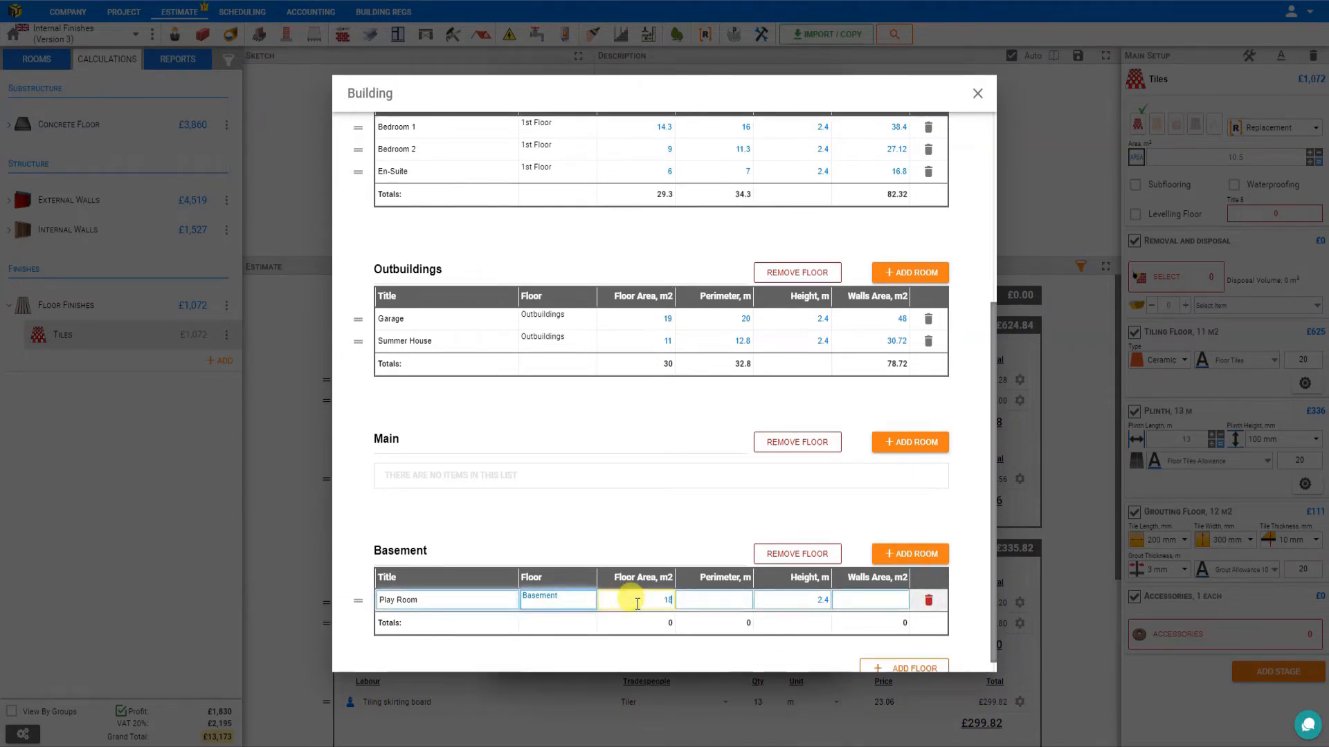
{"action": "type", "text": "8"}
{"action": "left_click", "coordinate": [722, 600]}
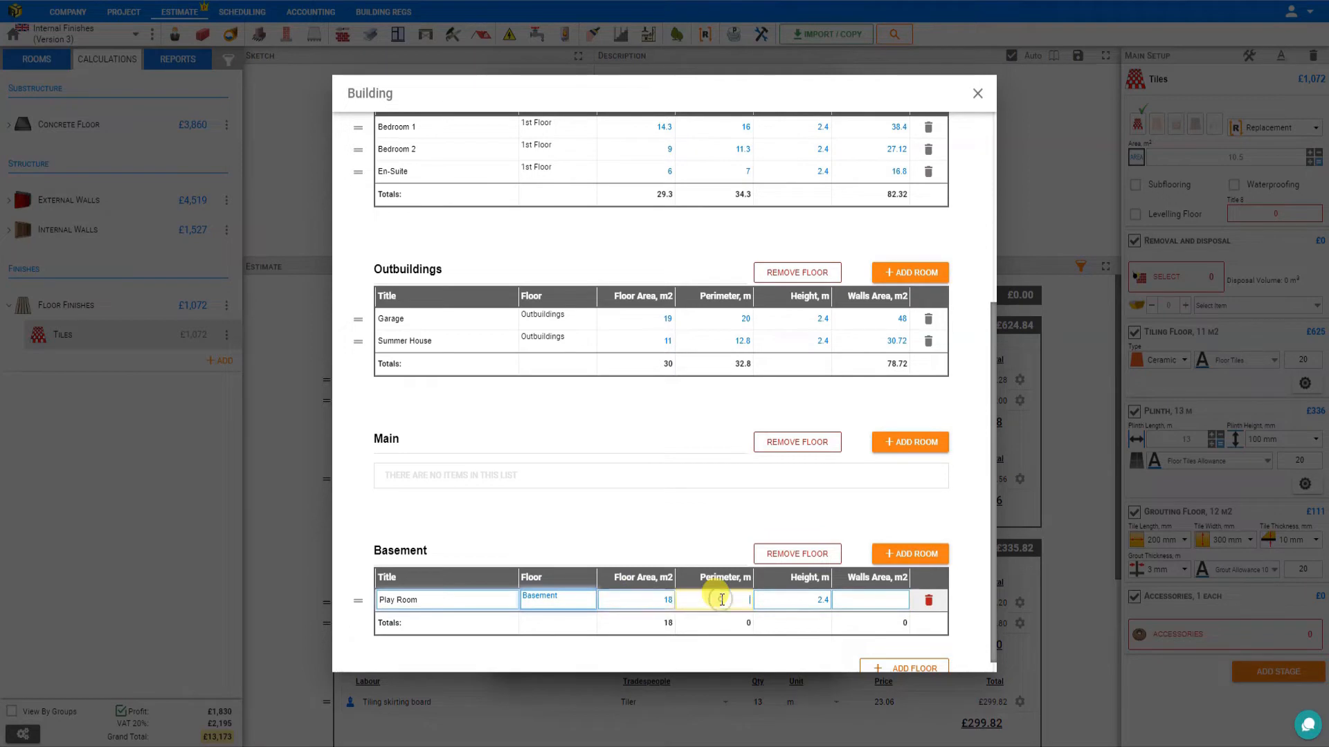
{"action": "type", "text": "22"}
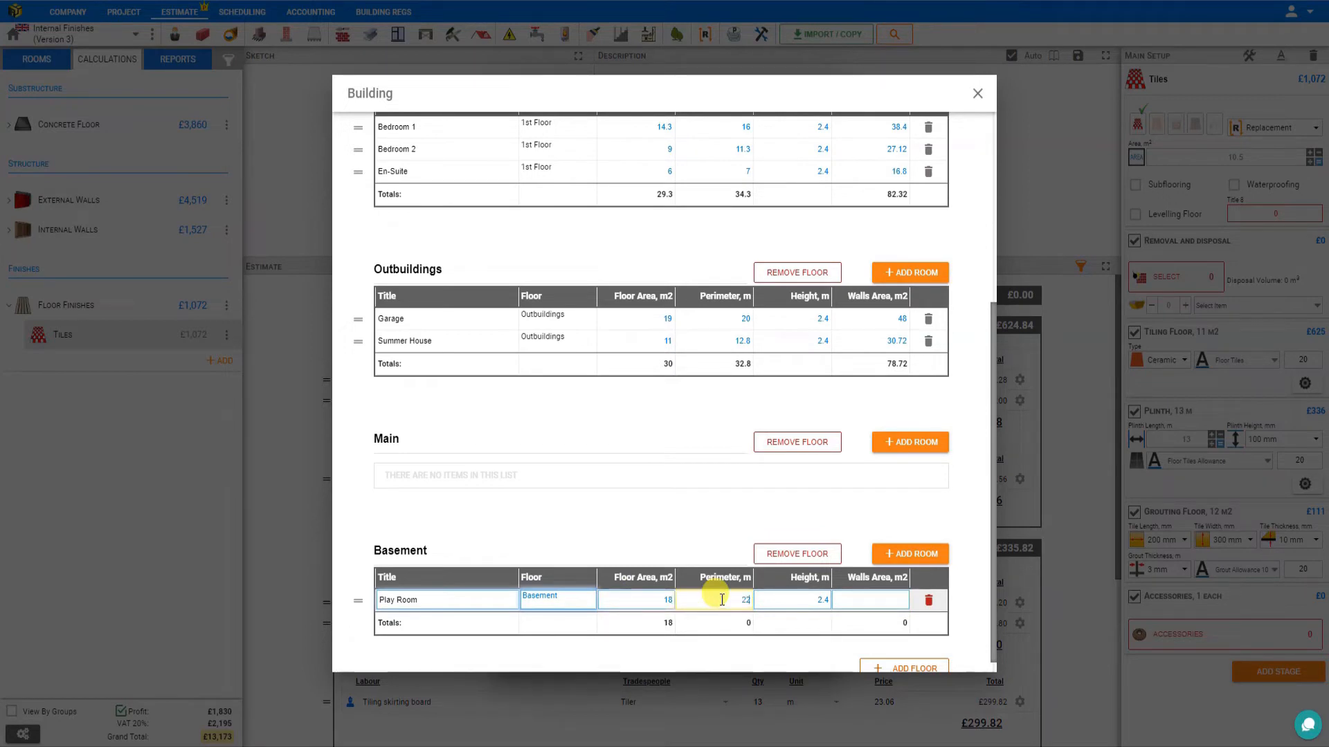
{"action": "left_click", "coordinate": [800, 599]}
{"action": "left_click", "coordinate": [806, 601]}
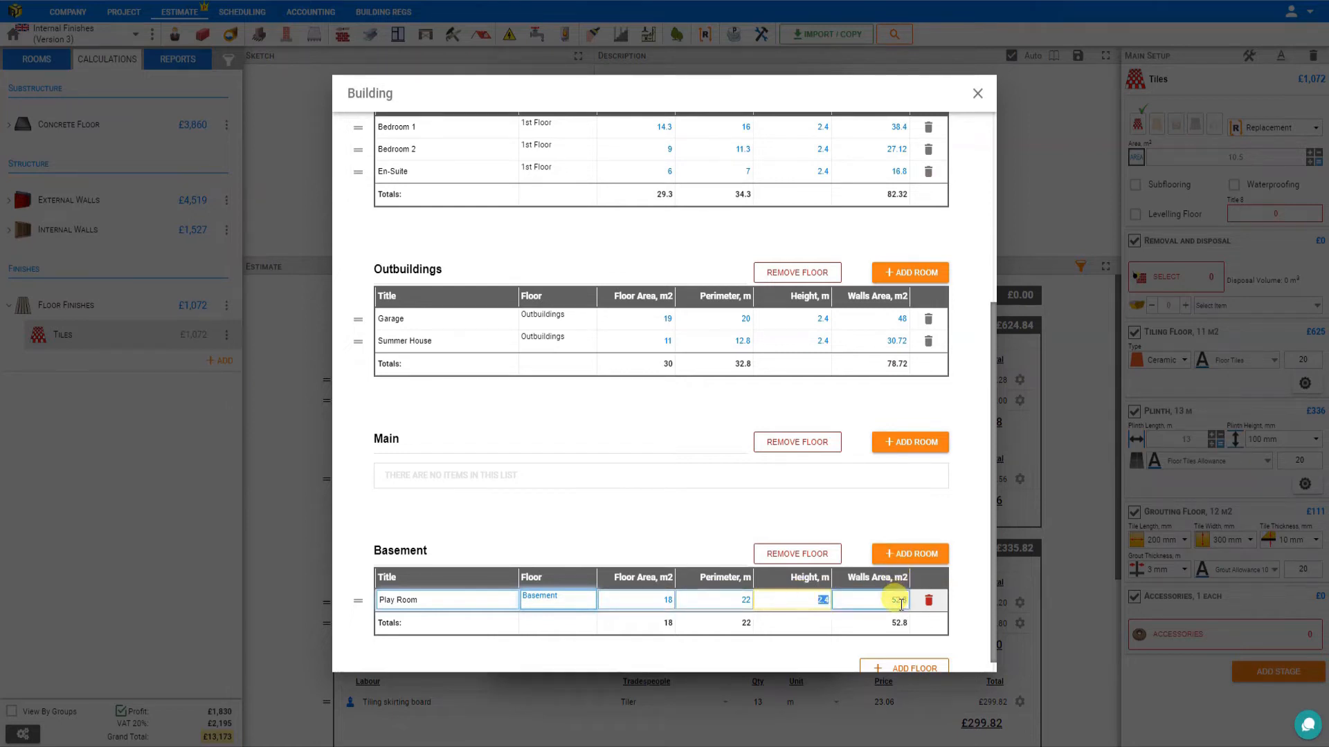
{"action": "scroll", "coordinate": [836, 621], "scroll_direction": "down", "scroll_amount": 1}
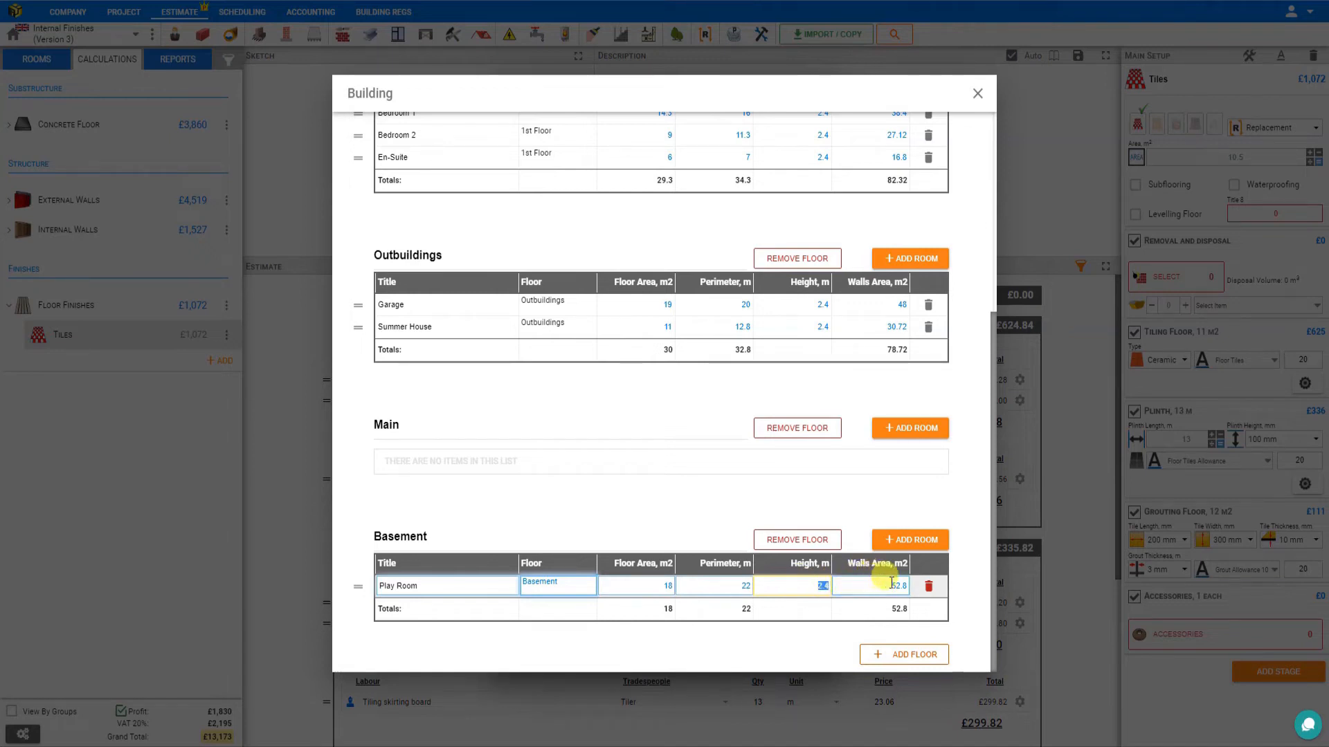
{"action": "left_click", "coordinate": [977, 93]}
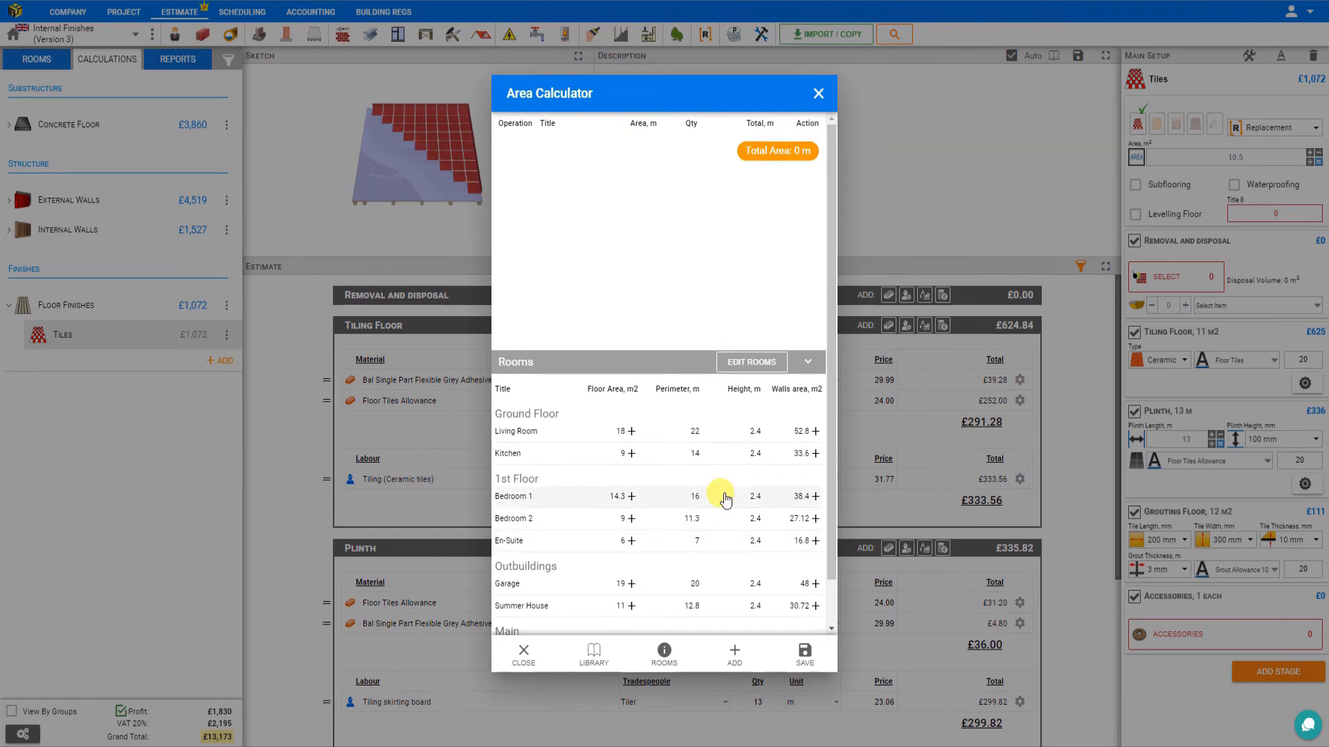
- Try adding the Basement Play Room's floor area to the area calculation and remove that entry again
{"action": "scroll", "coordinate": [720, 495], "scroll_direction": "down", "scroll_amount": 1}
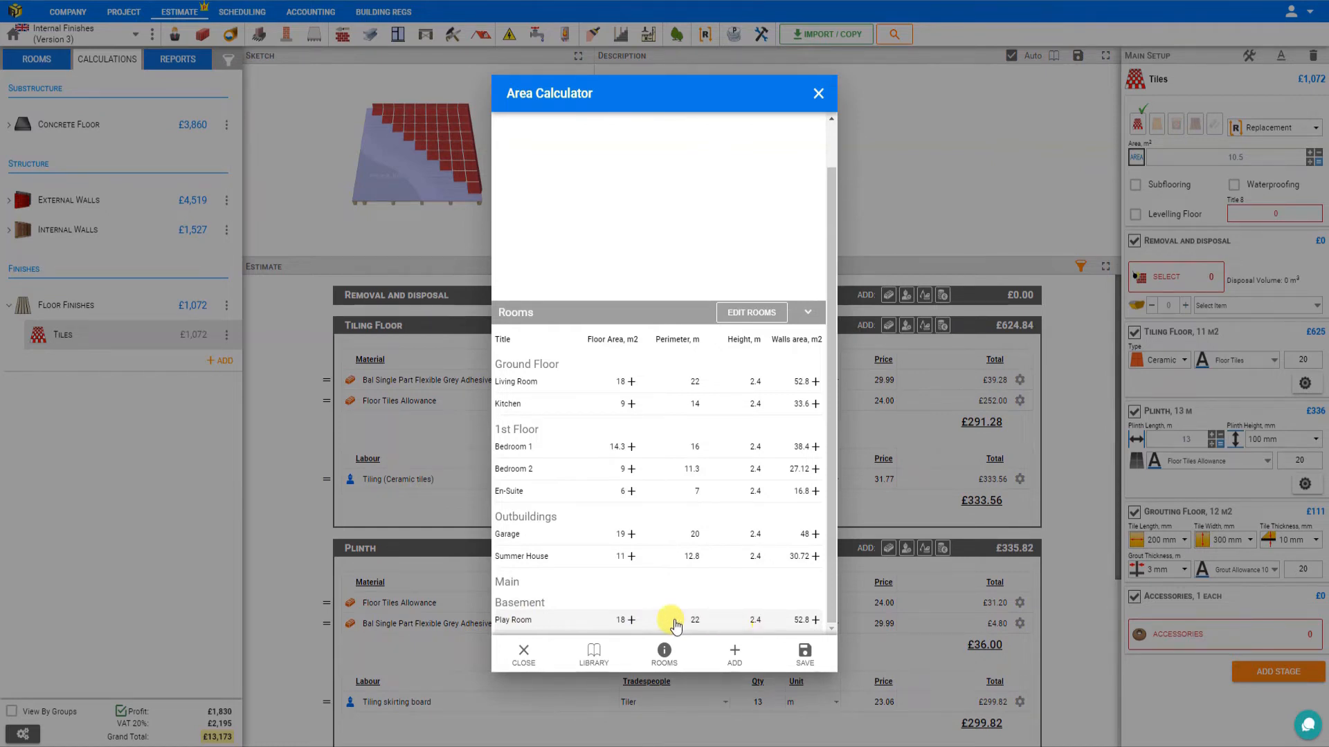
{"action": "left_click", "coordinate": [632, 620]}
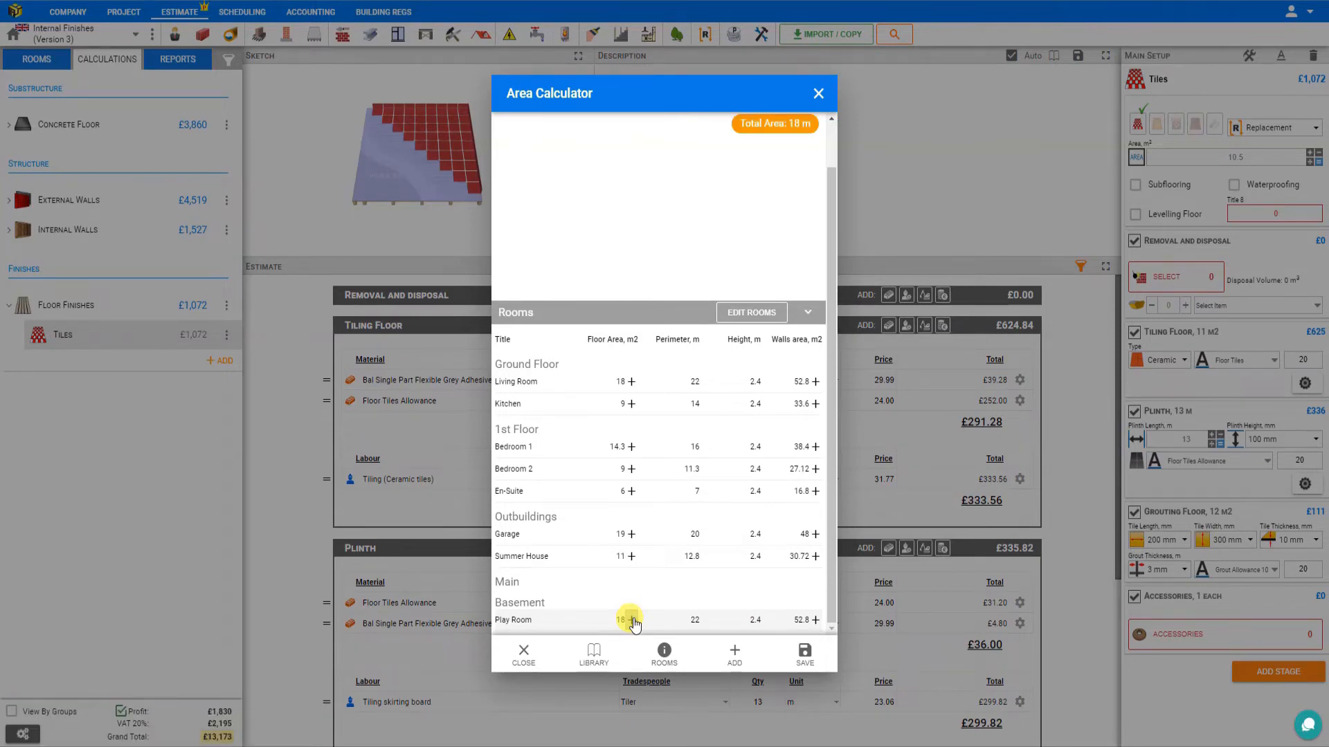
{"action": "left_click", "coordinate": [632, 620]}
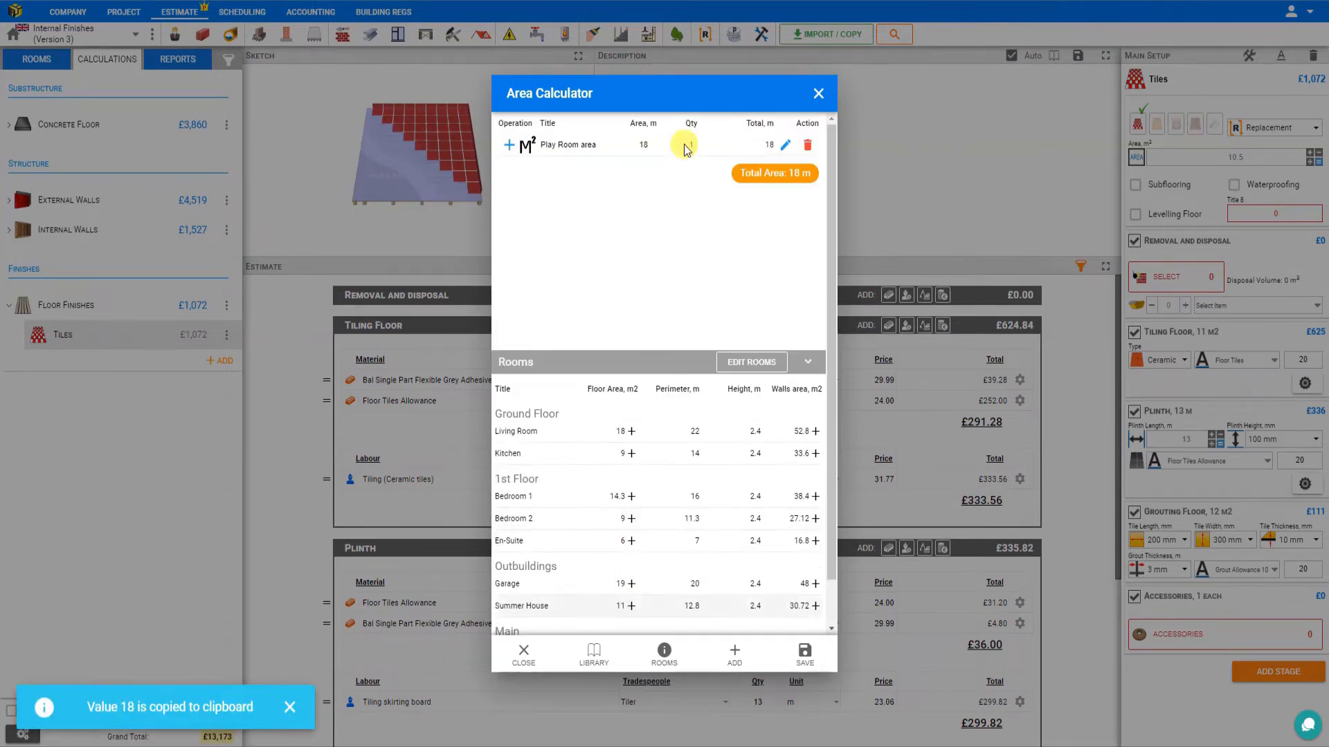
{"action": "left_click", "coordinate": [808, 146]}
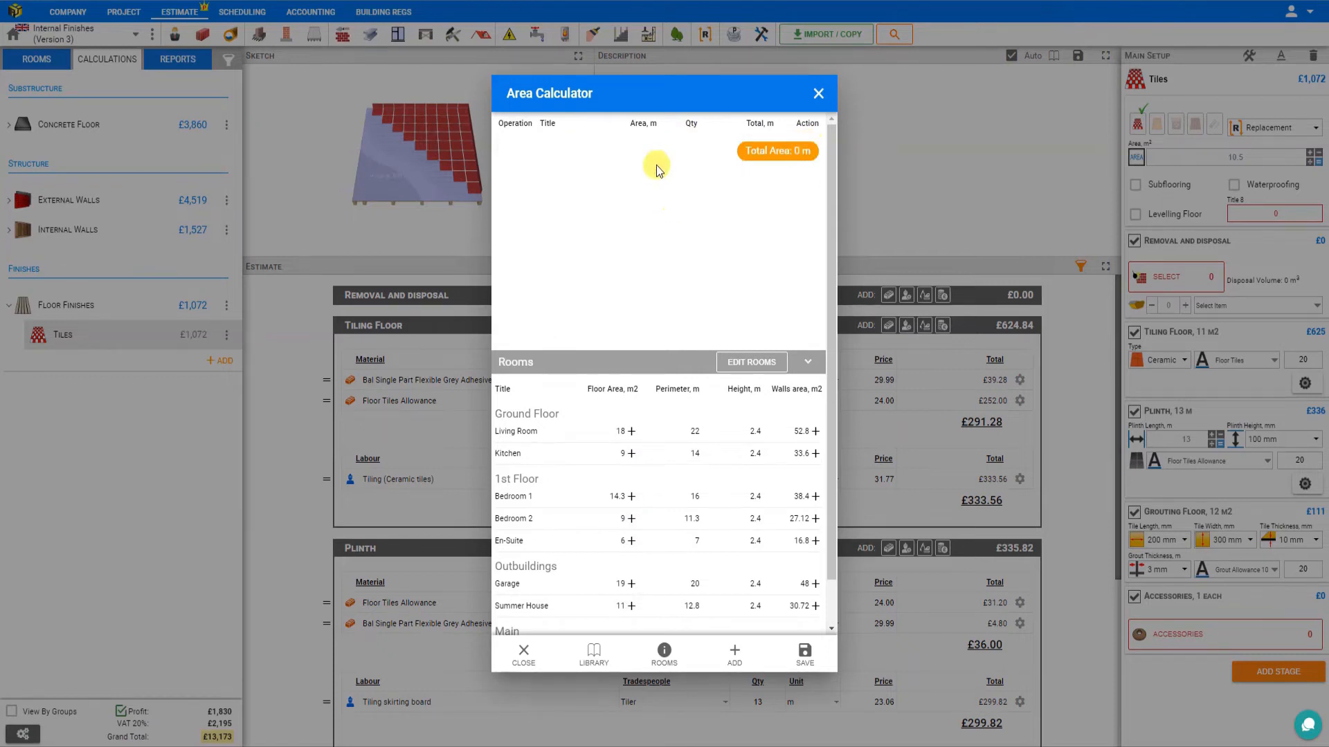
- Add the Kitchen and En-Suite floor areas to the tile area calculation and save it
{"action": "left_click", "coordinate": [629, 454]}
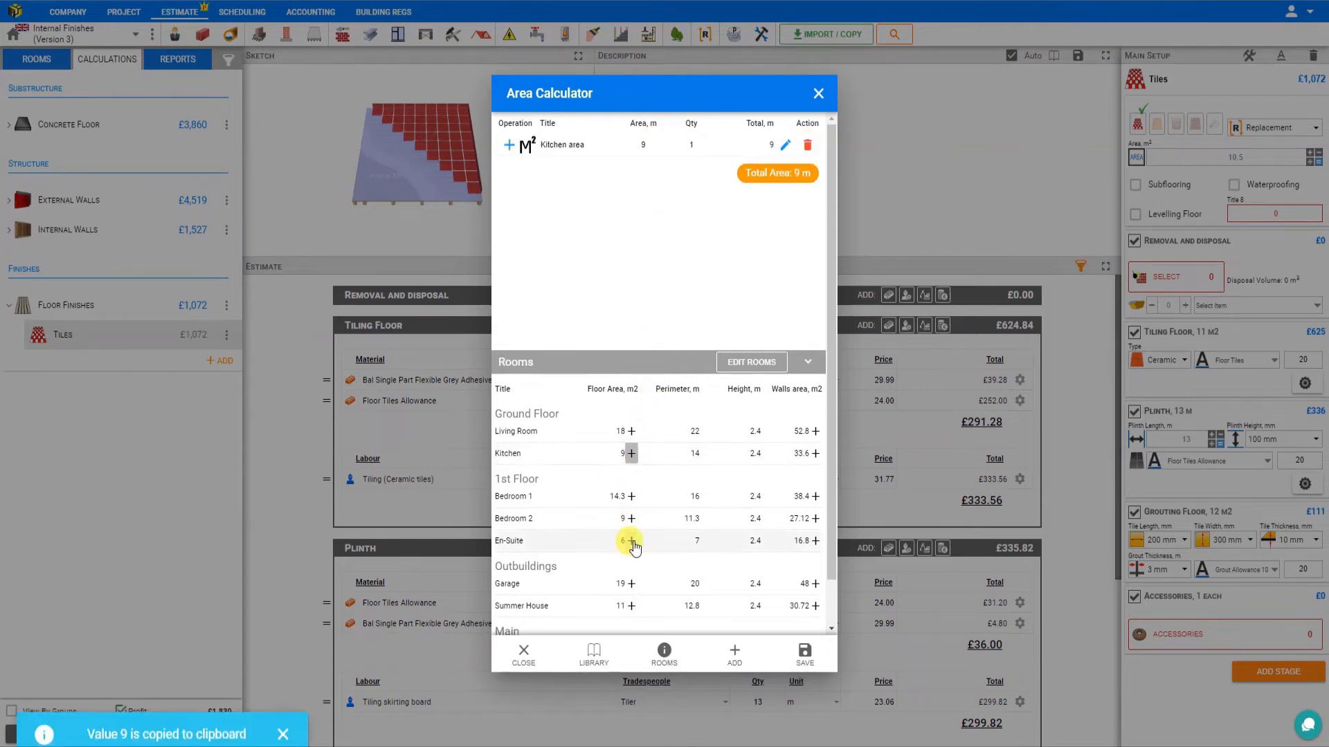
{"action": "left_click", "coordinate": [631, 542]}
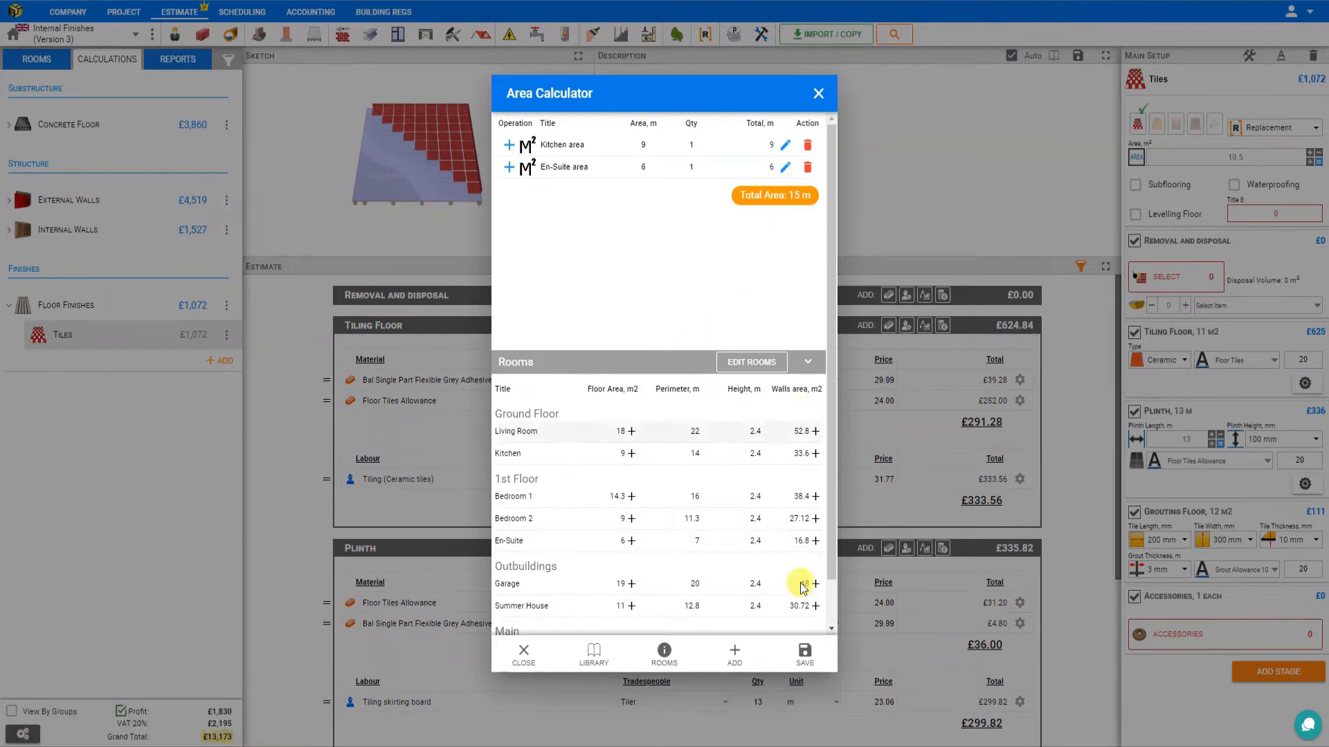
{"action": "left_click", "coordinate": [804, 654]}
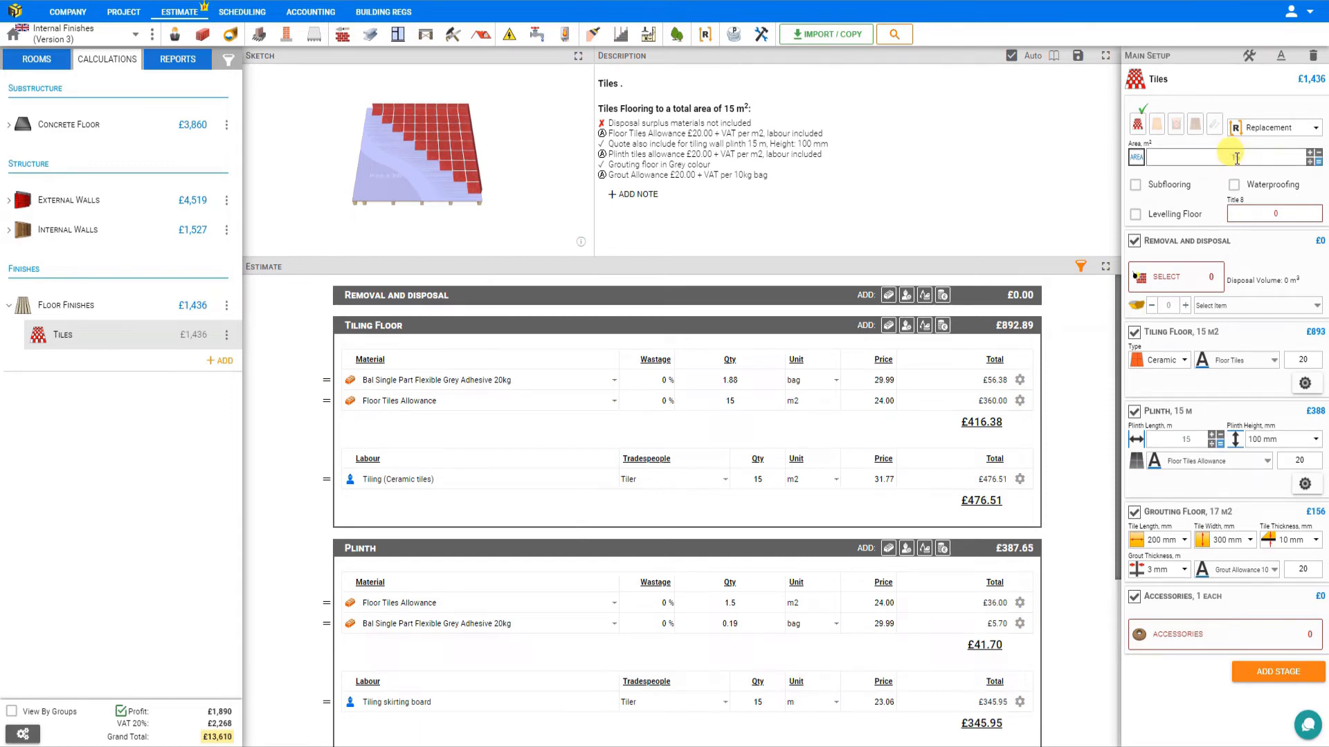
- Replace the Kitchen and En-Suite entries in the tile area calculation with the library's Concrete Floor, and save it
{"action": "left_click", "coordinate": [1316, 165]}
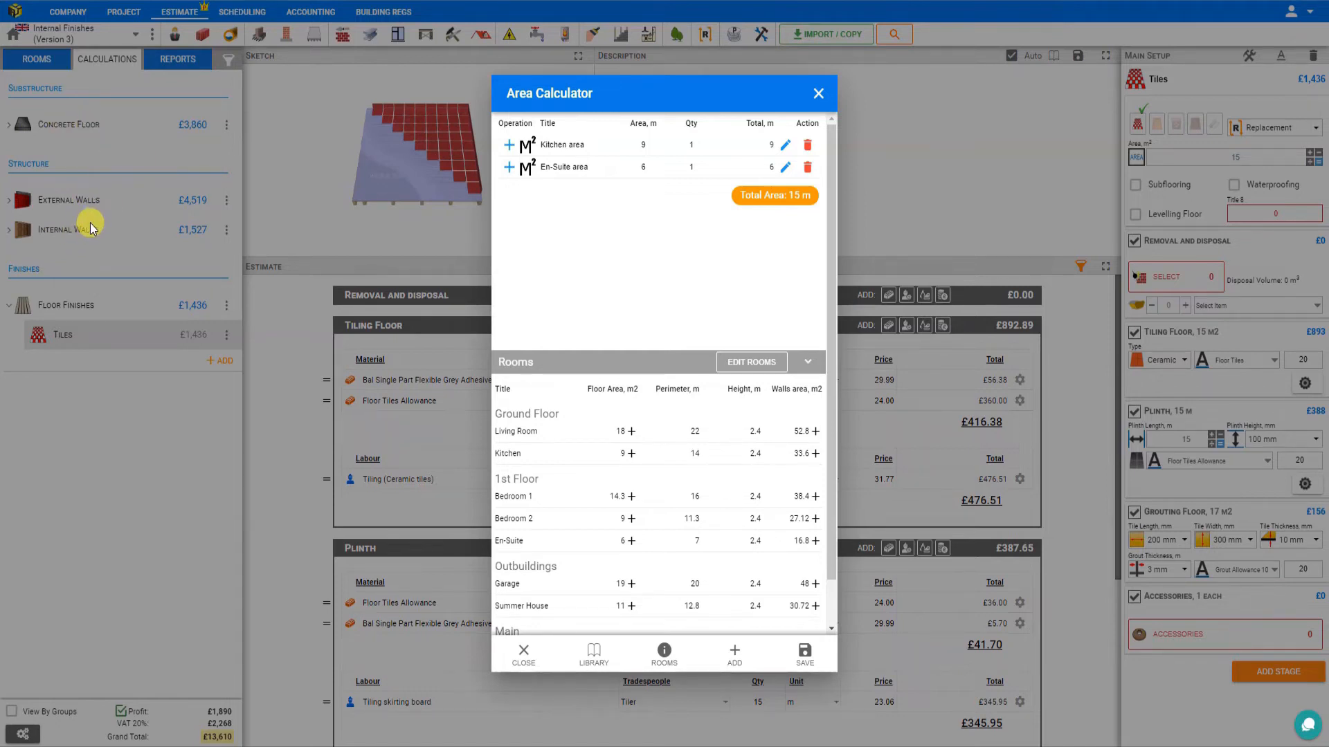
{"action": "left_click", "coordinate": [594, 661]}
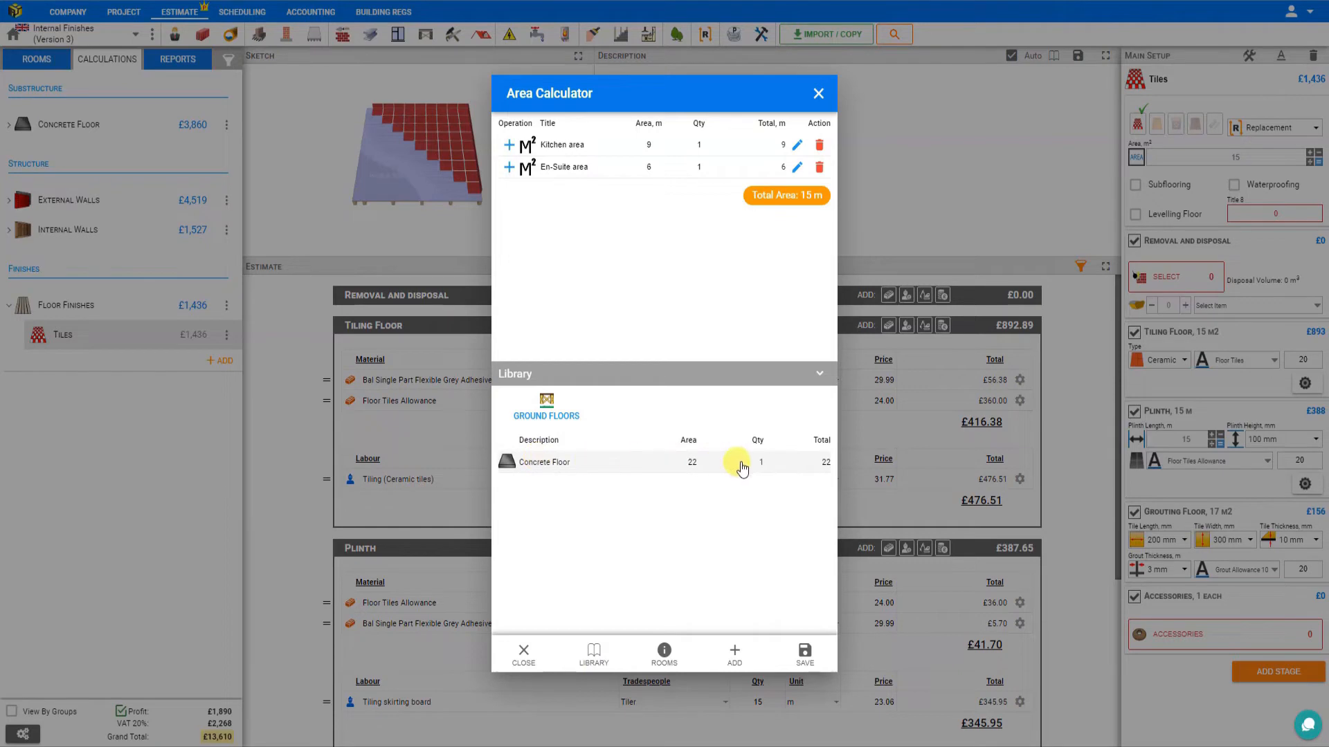
{"action": "left_click", "coordinate": [544, 464]}
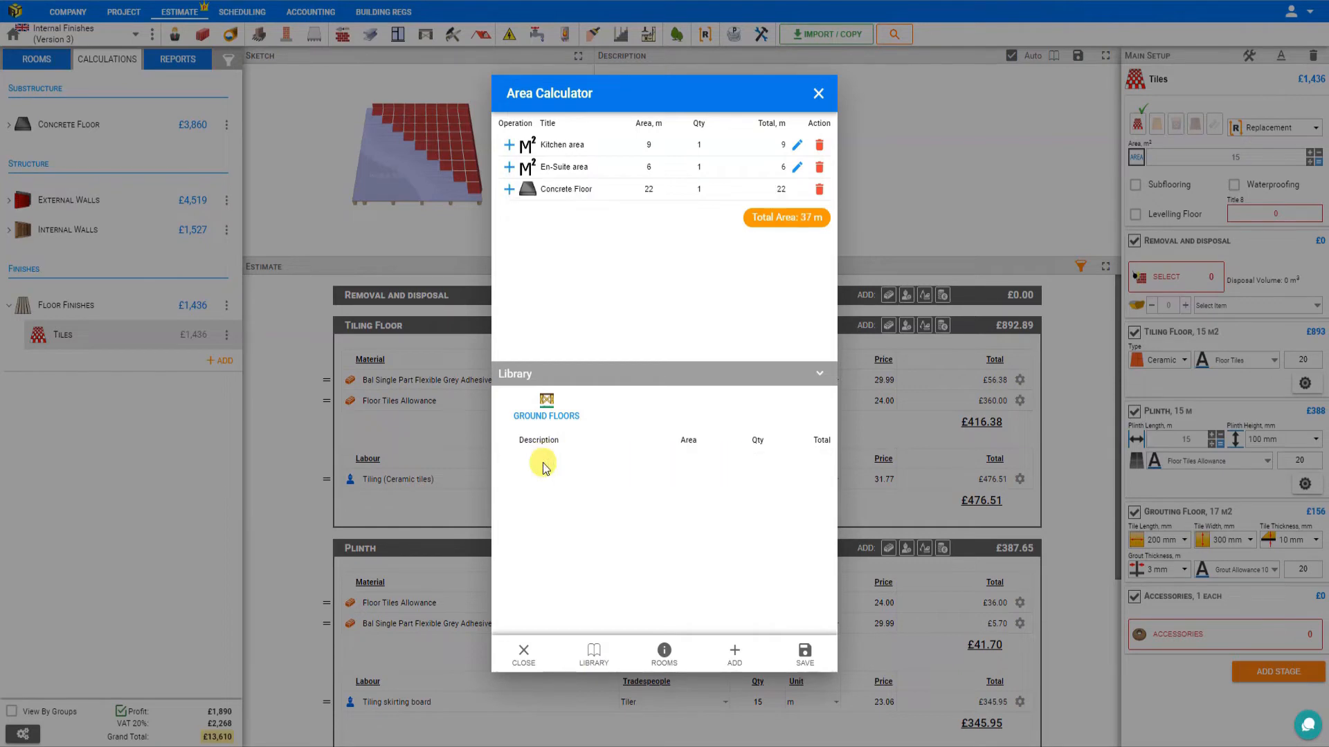
{"action": "left_click", "coordinate": [574, 187]}
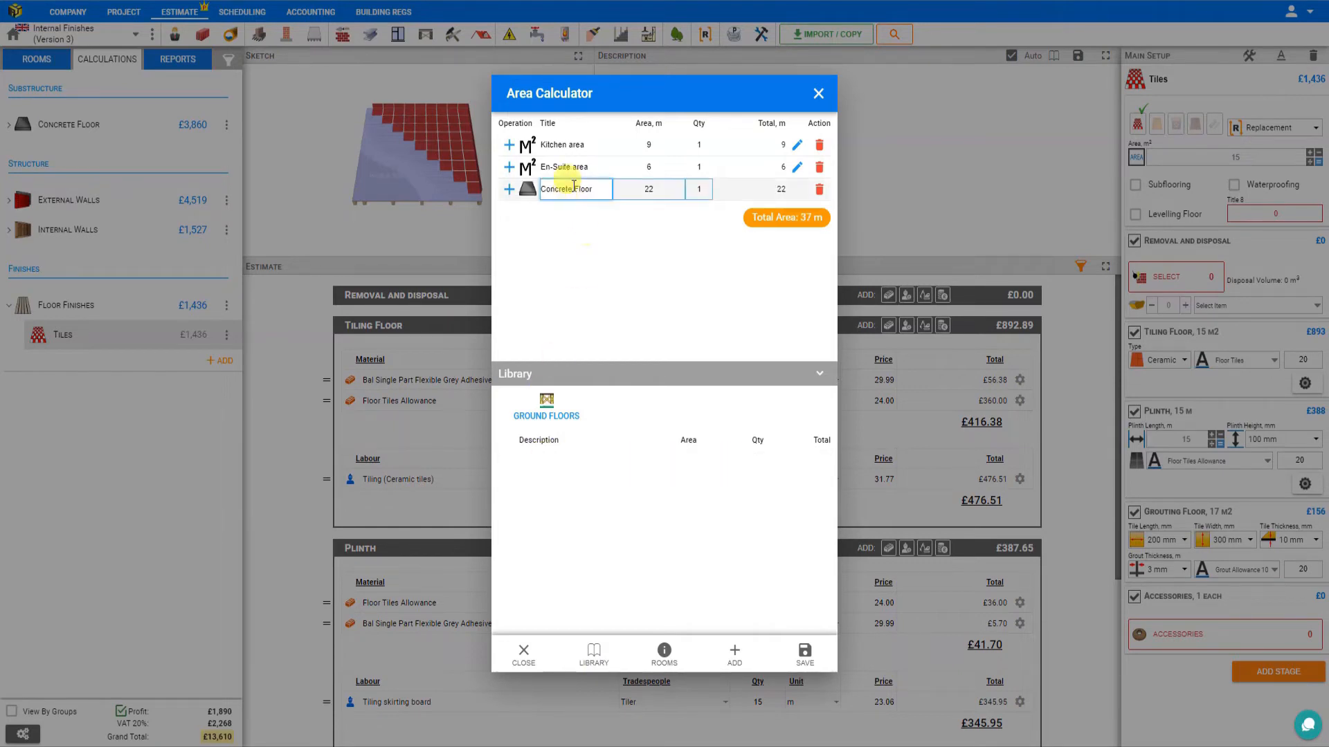
{"action": "left_click", "coordinate": [819, 146]}
{"action": "left_click", "coordinate": [819, 146]}
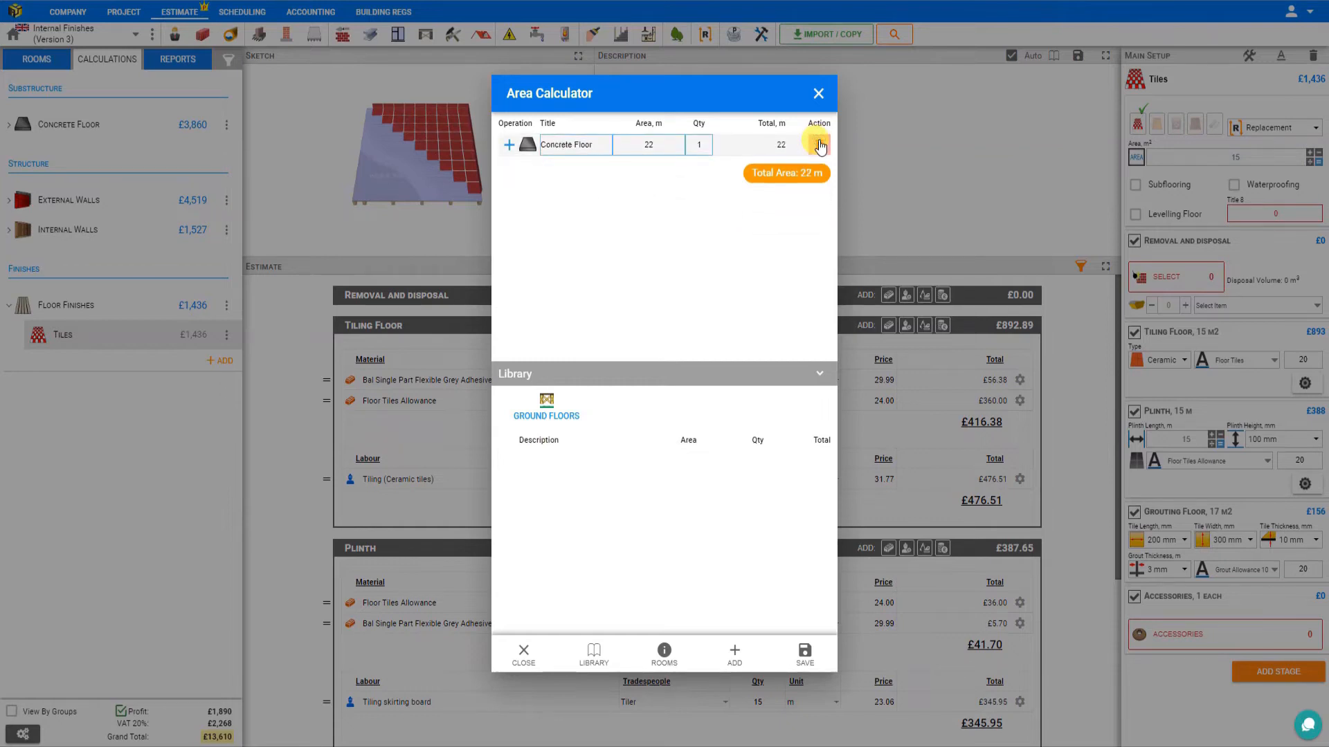
{"action": "left_click", "coordinate": [804, 657]}
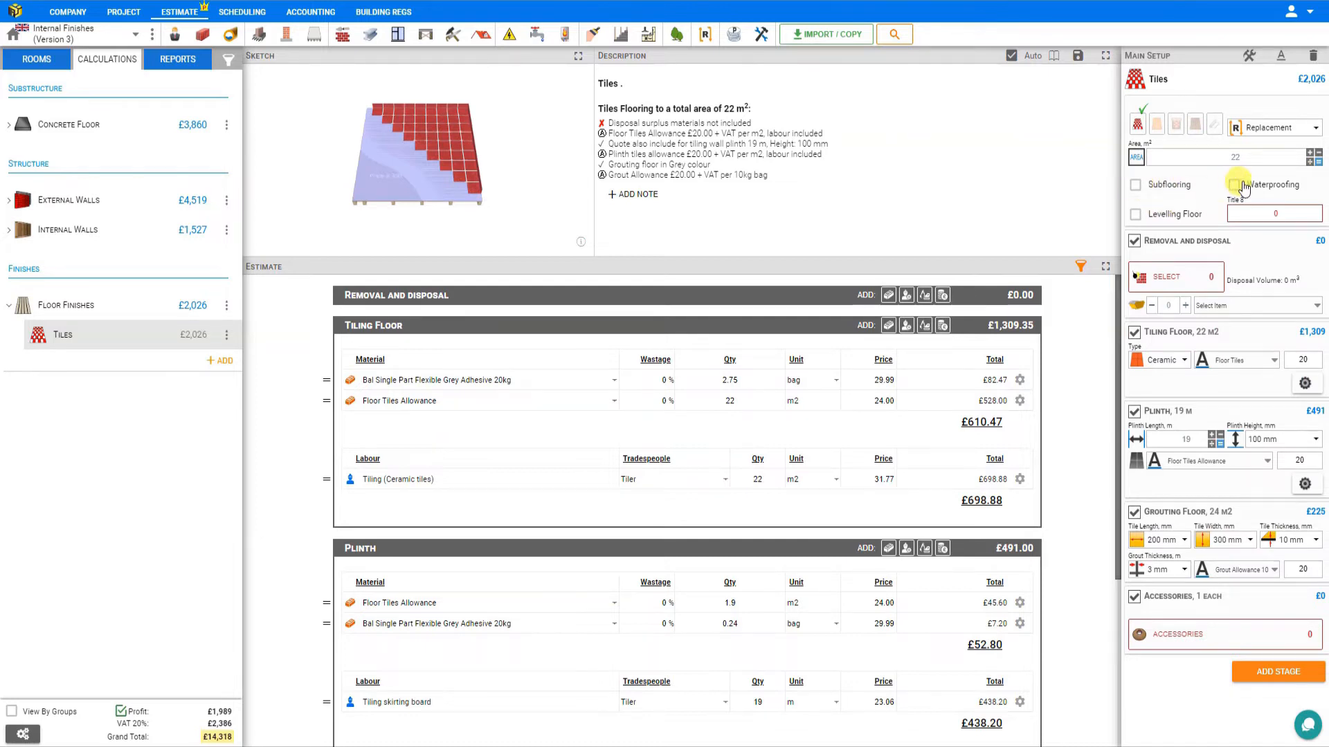
- Include subflooring in the tile calculation and choose HardieBacker 250 Cement Board as its material
{"action": "left_click", "coordinate": [1135, 185]}
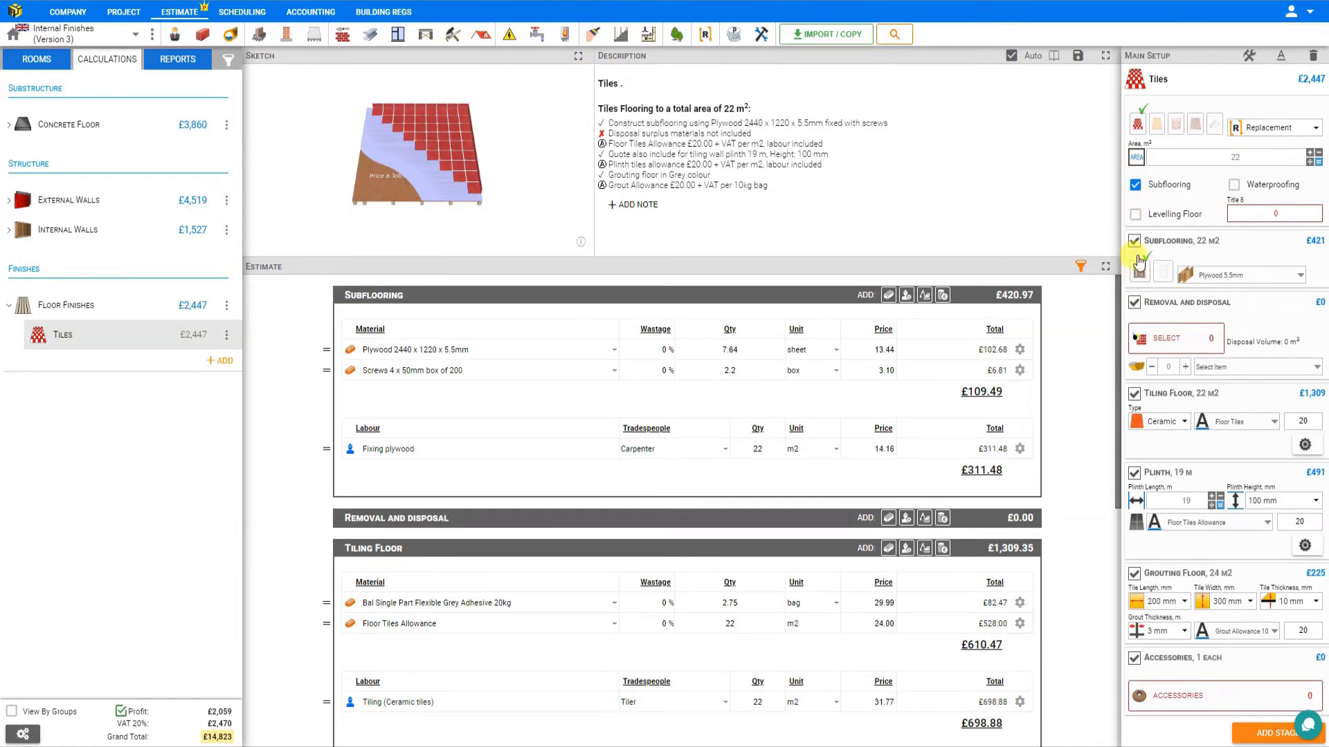
{"action": "left_click", "coordinate": [1170, 277]}
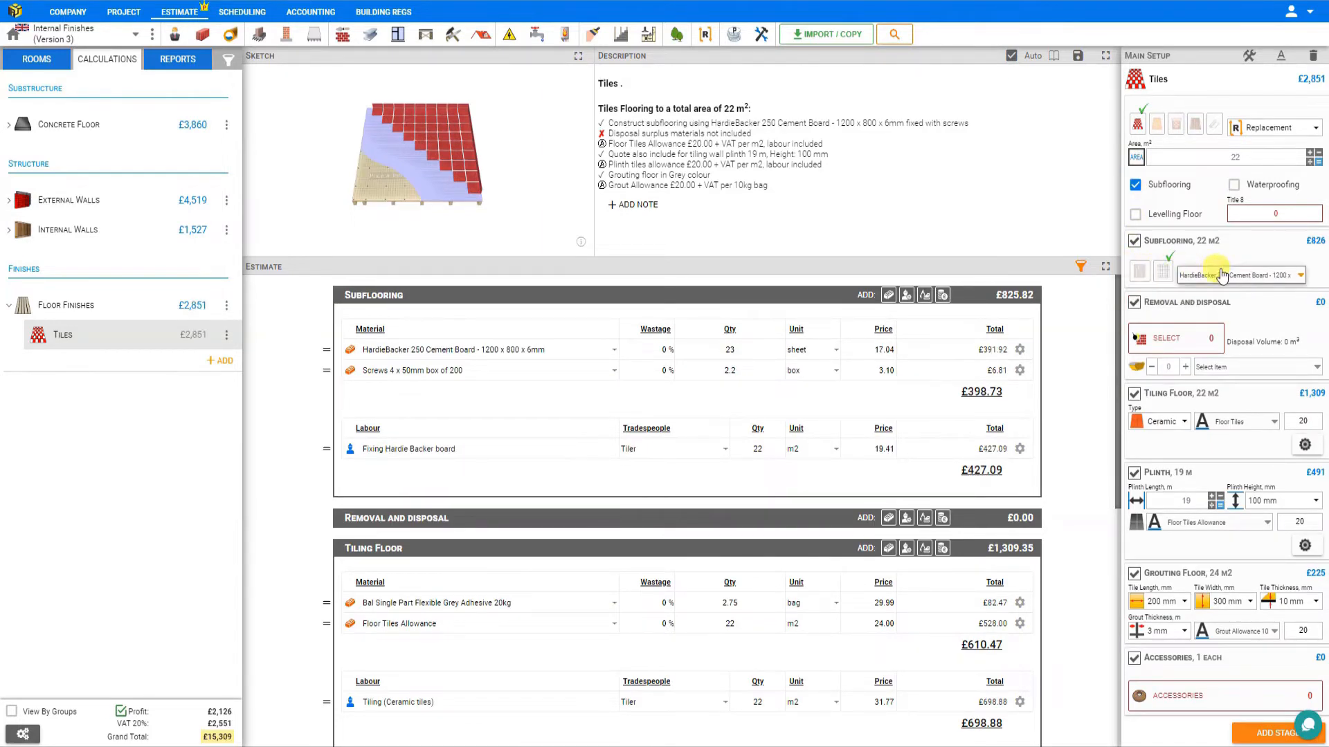
{"action": "left_click", "coordinate": [1239, 275]}
{"action": "left_click", "coordinate": [1240, 276]}
- Include floor levelling with a thickness of 5 mm and set the self-levelling compound's quantity to 10
{"action": "left_click", "coordinate": [1135, 217]}
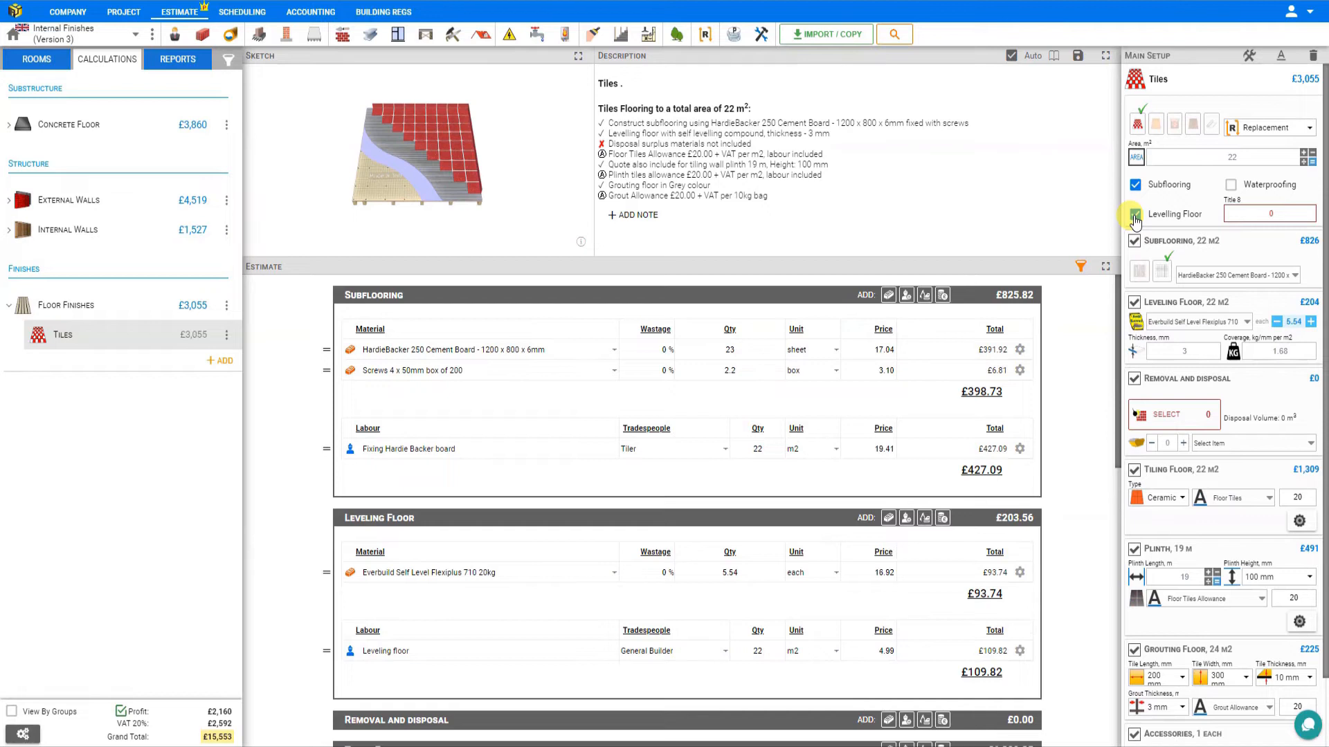
{"action": "left_click", "coordinate": [1171, 332]}
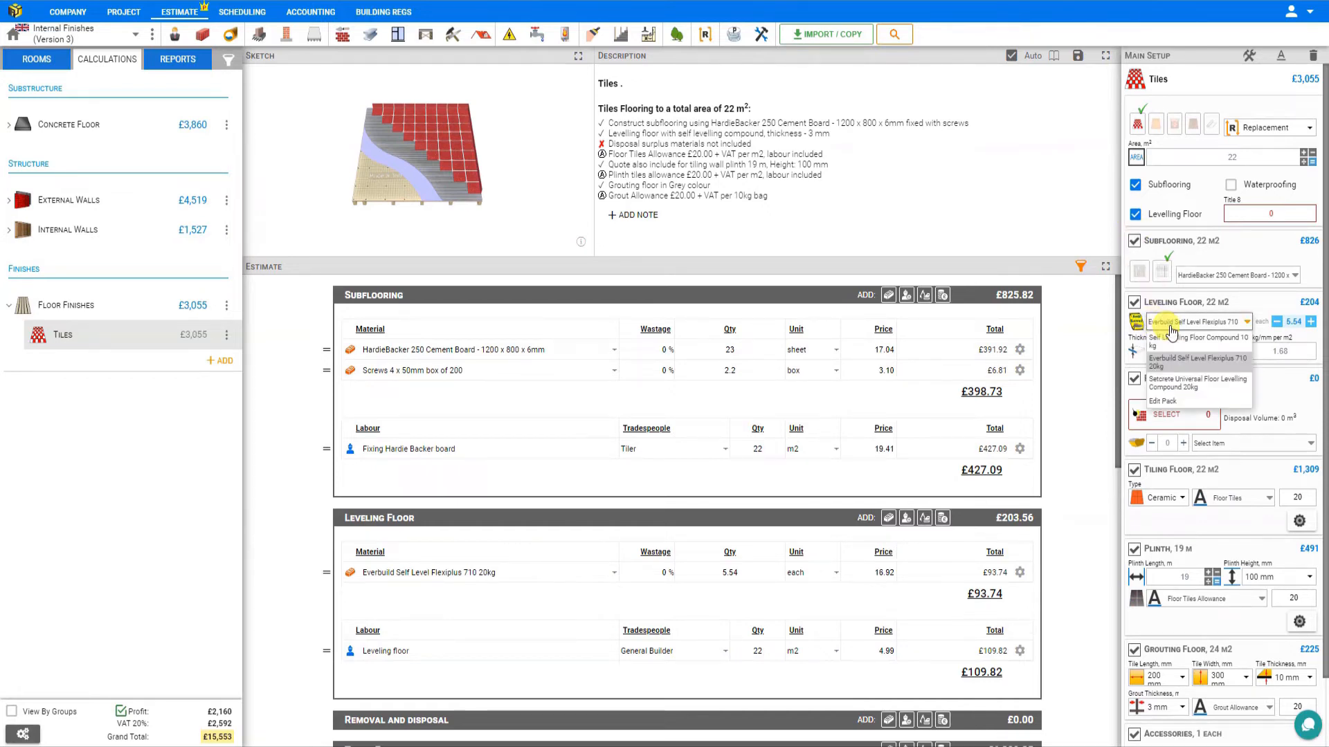
{"action": "left_click", "coordinate": [1172, 332]}
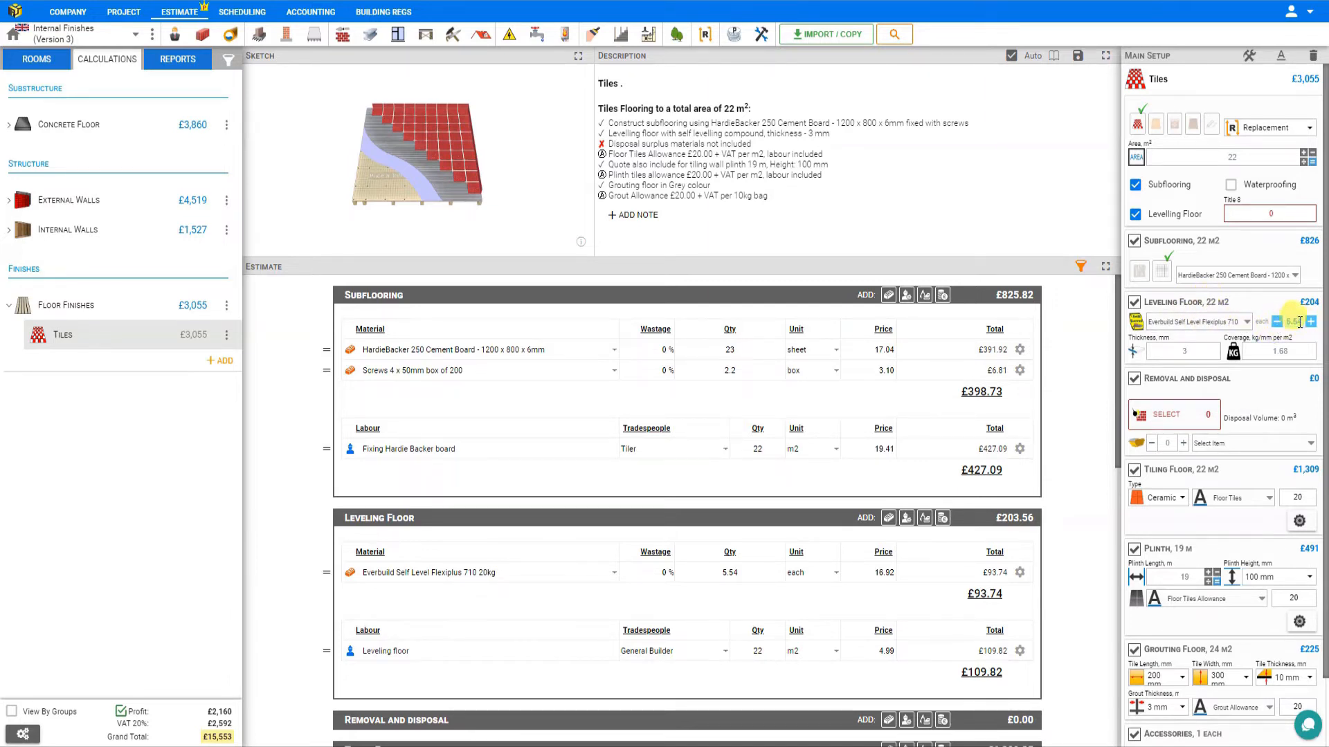
{"action": "left_click", "coordinate": [1184, 350]}
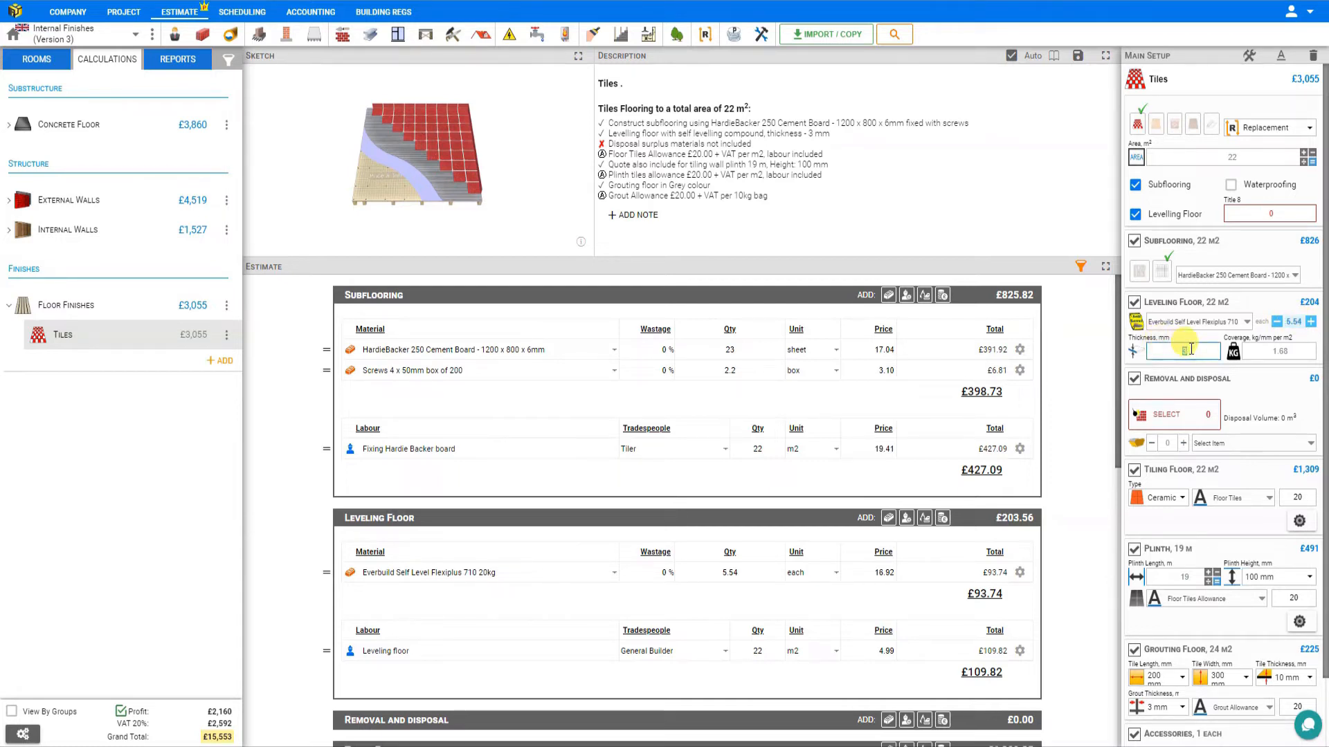
{"action": "key", "text": "Return"}
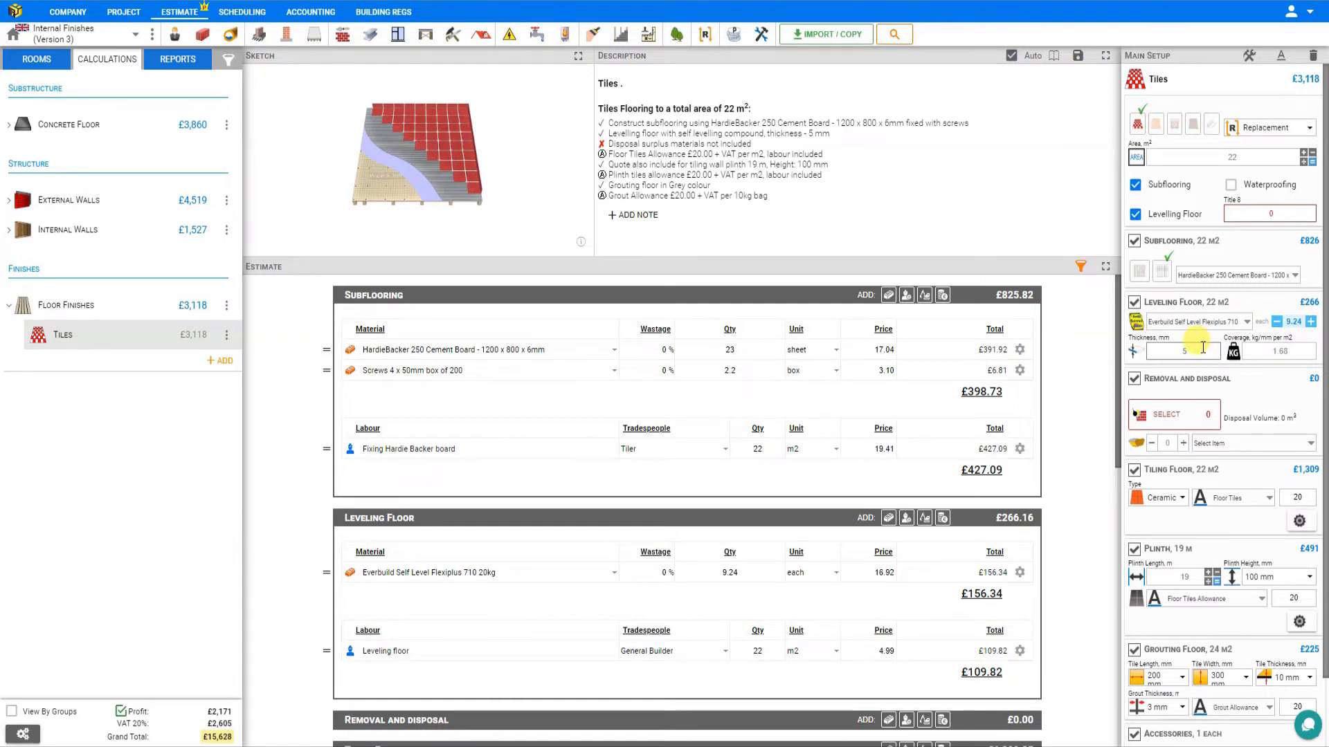
{"action": "double_click", "coordinate": [1297, 322]}
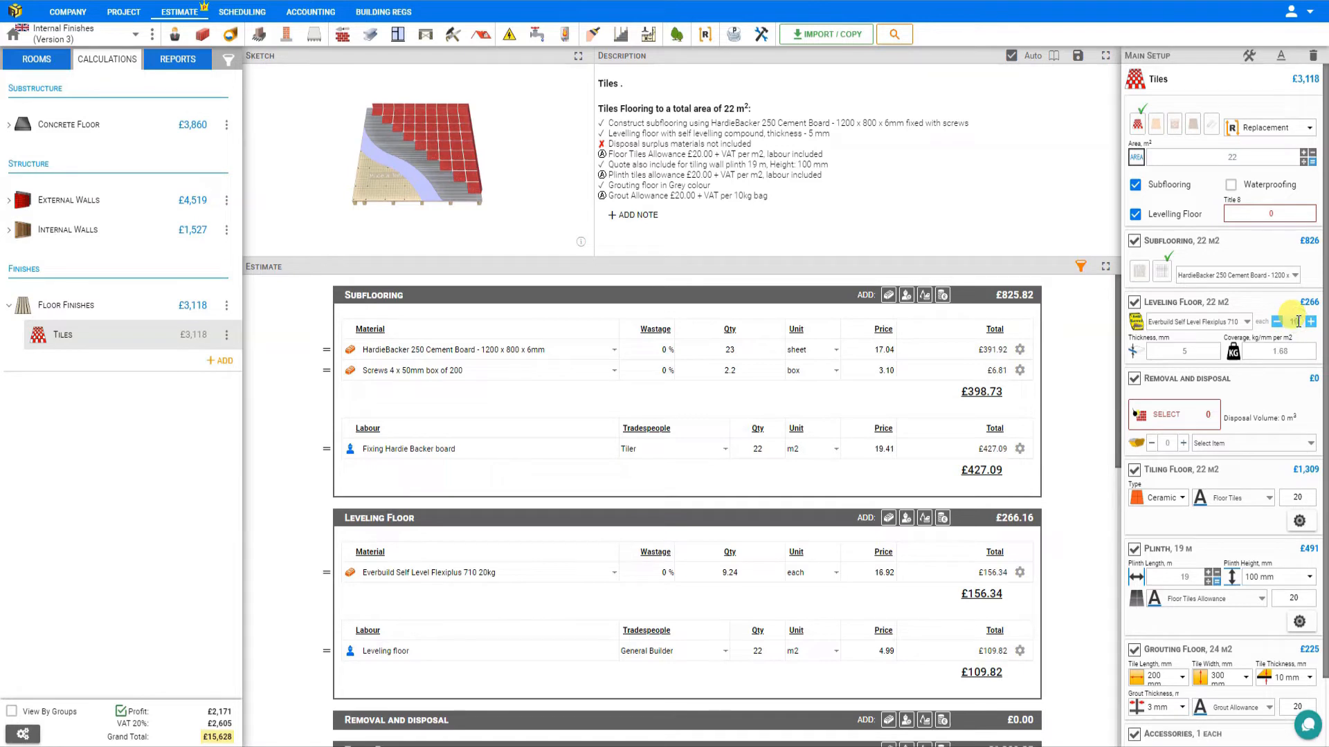
{"action": "type", "text": "10"}
{"action": "key", "text": "Return"}
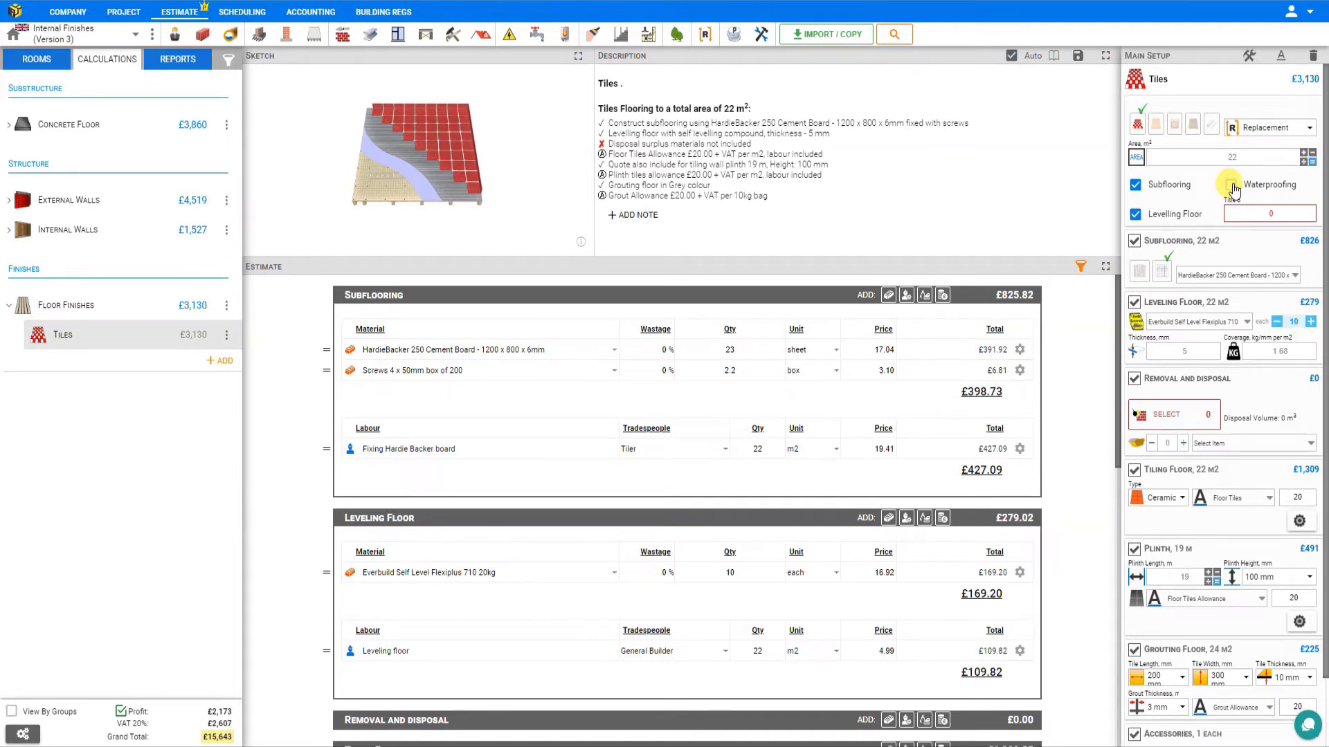
- Include waterproofing in the tile calculation and choose Waterproof Matting supplied by client
{"action": "left_click", "coordinate": [1231, 185]}
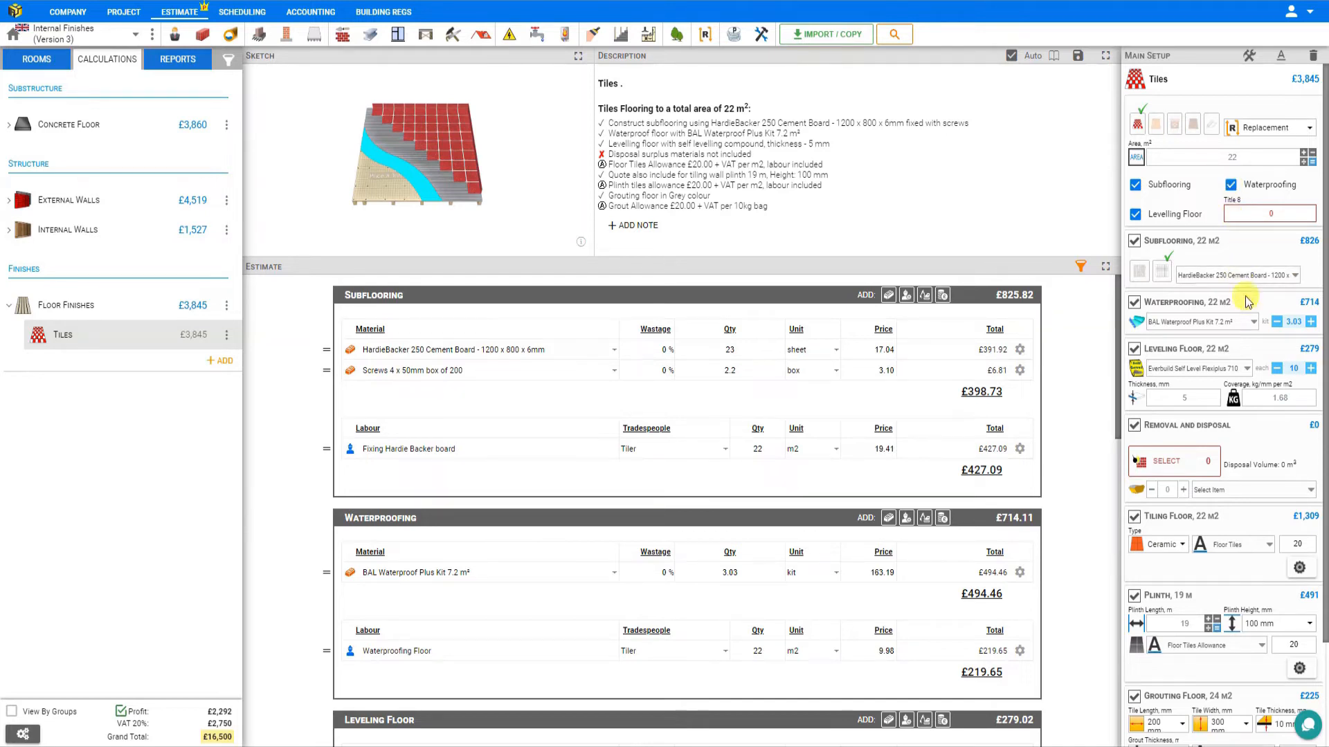
{"action": "left_click", "coordinate": [1253, 322]}
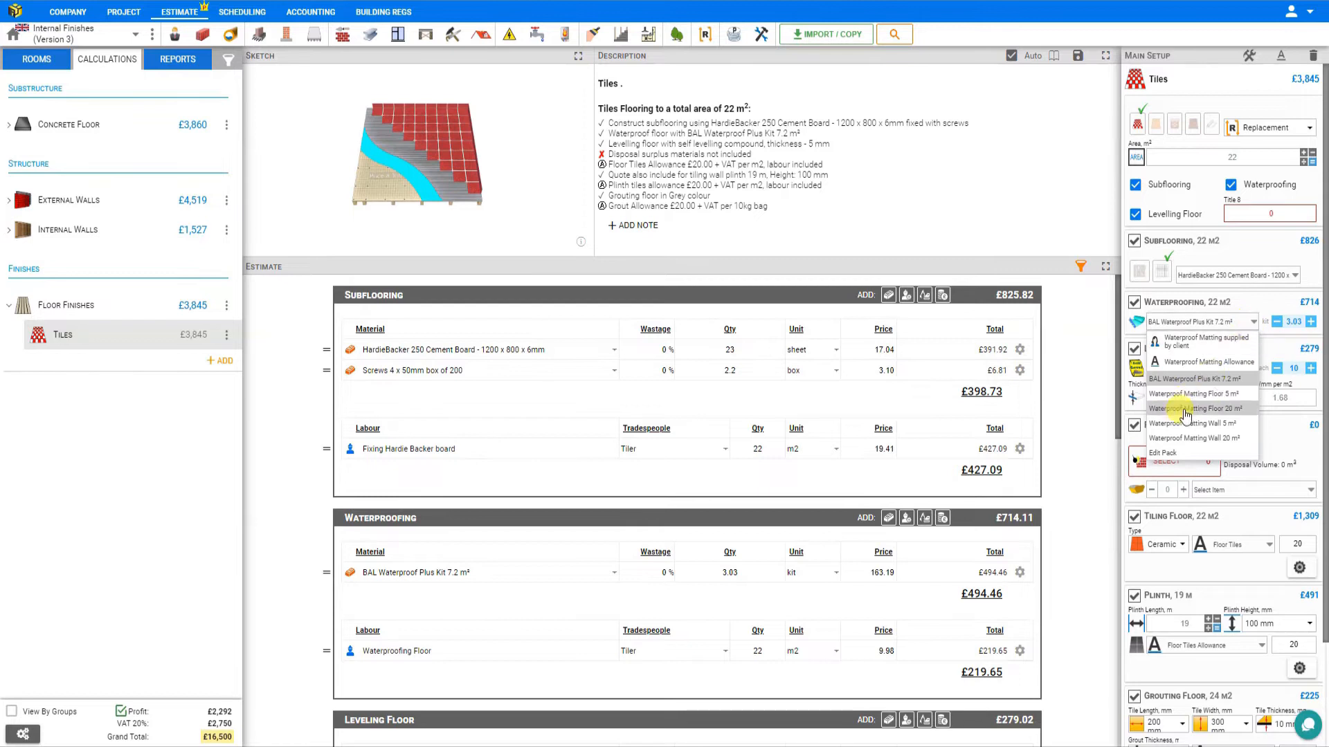
{"action": "left_click", "coordinate": [1219, 341]}
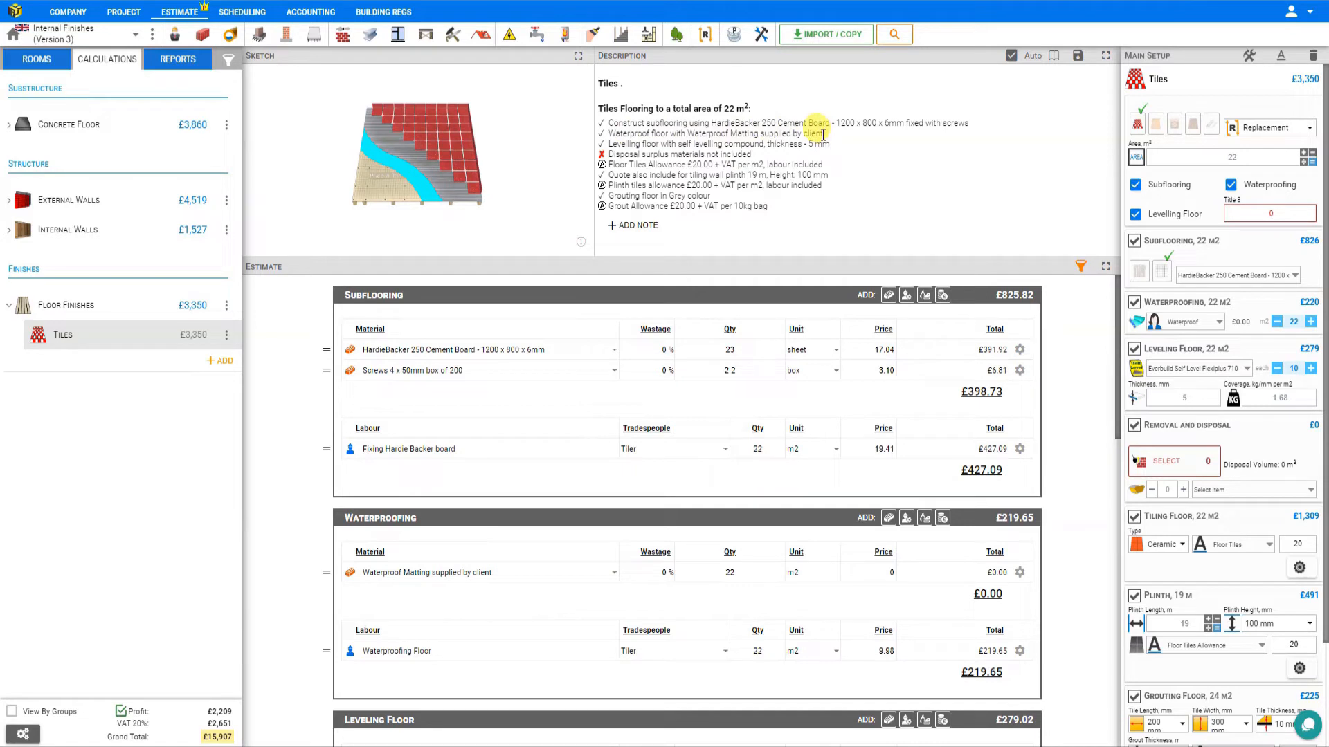
- Switch the waterproofing material to Waterproof Matting Allowance and set the allowance to £12 per m2
{"action": "left_click", "coordinate": [1221, 322]}
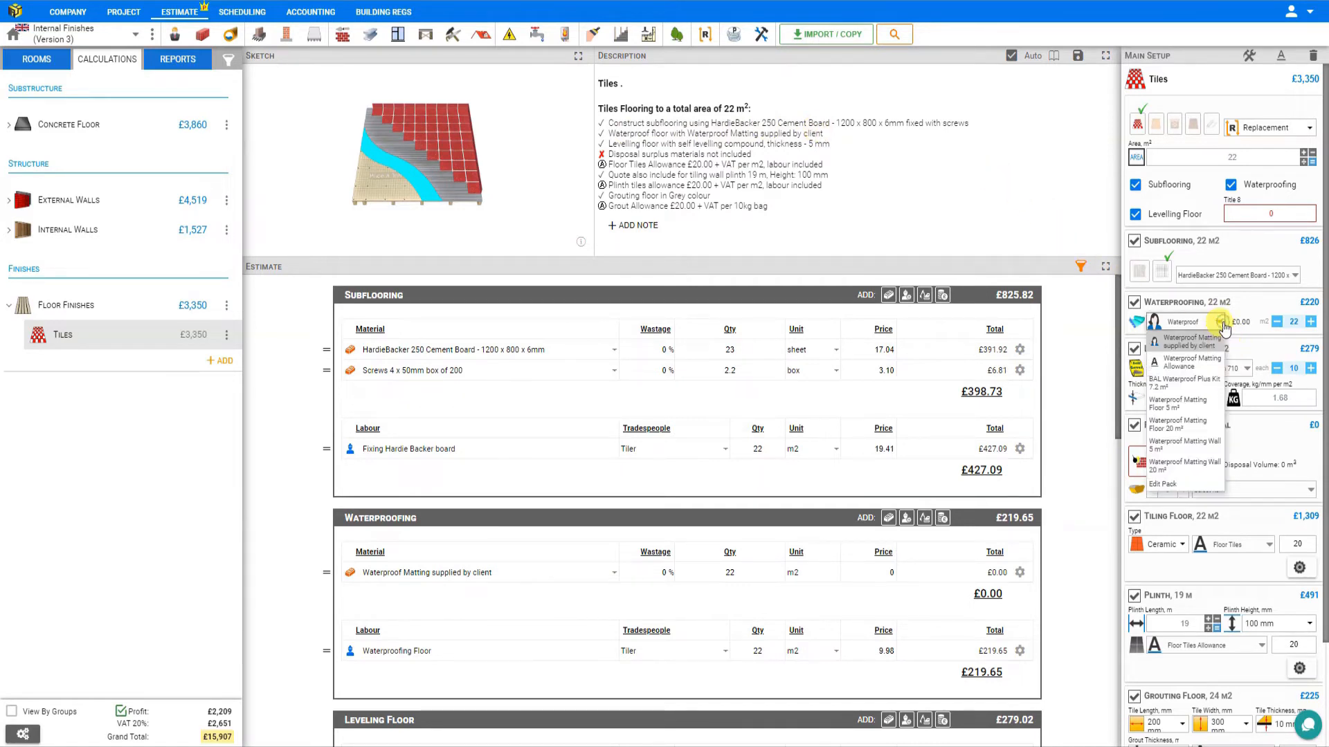
{"action": "left_click", "coordinate": [1203, 363]}
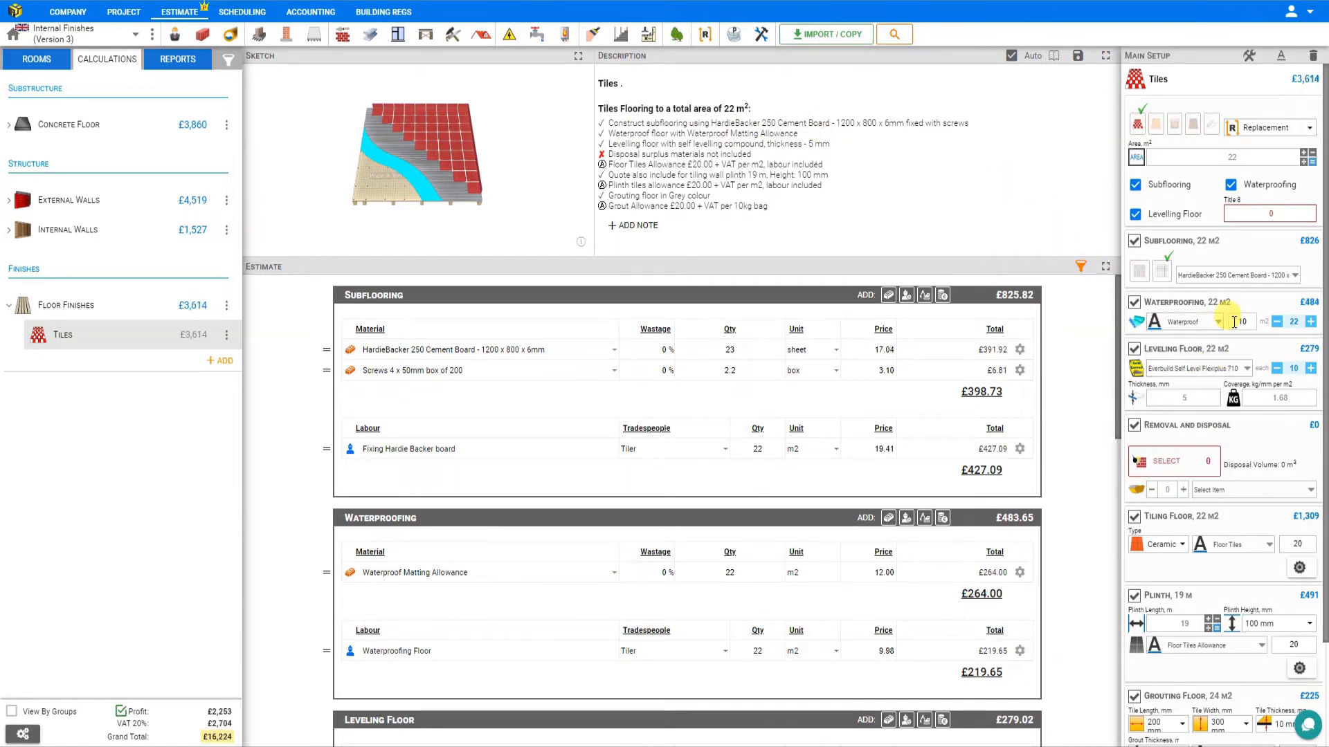
{"action": "key", "text": "BackSpace"}
{"action": "key", "text": "Return"}
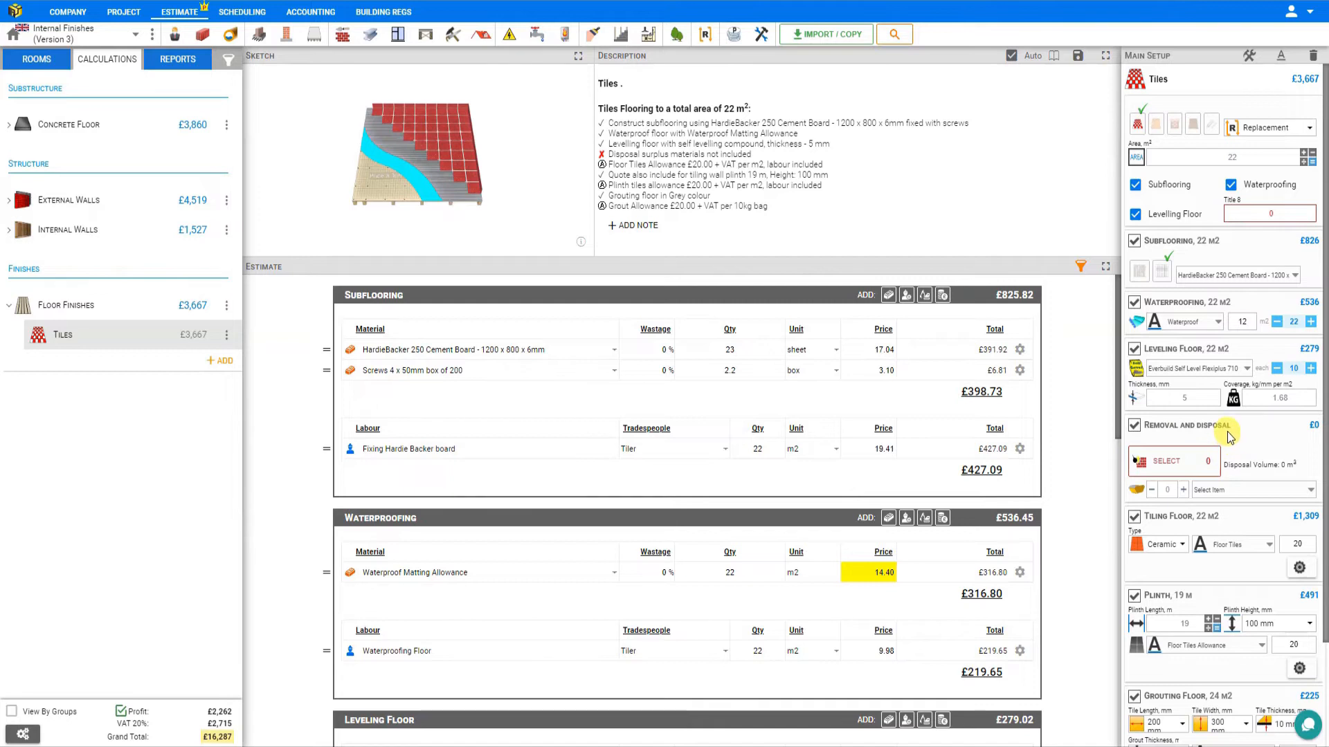
- Add floor finish removal of 15 m2 of linoleum sheeting and 7 m2 of laminate flooring to removal and disposal
{"action": "left_click", "coordinate": [1189, 463]}
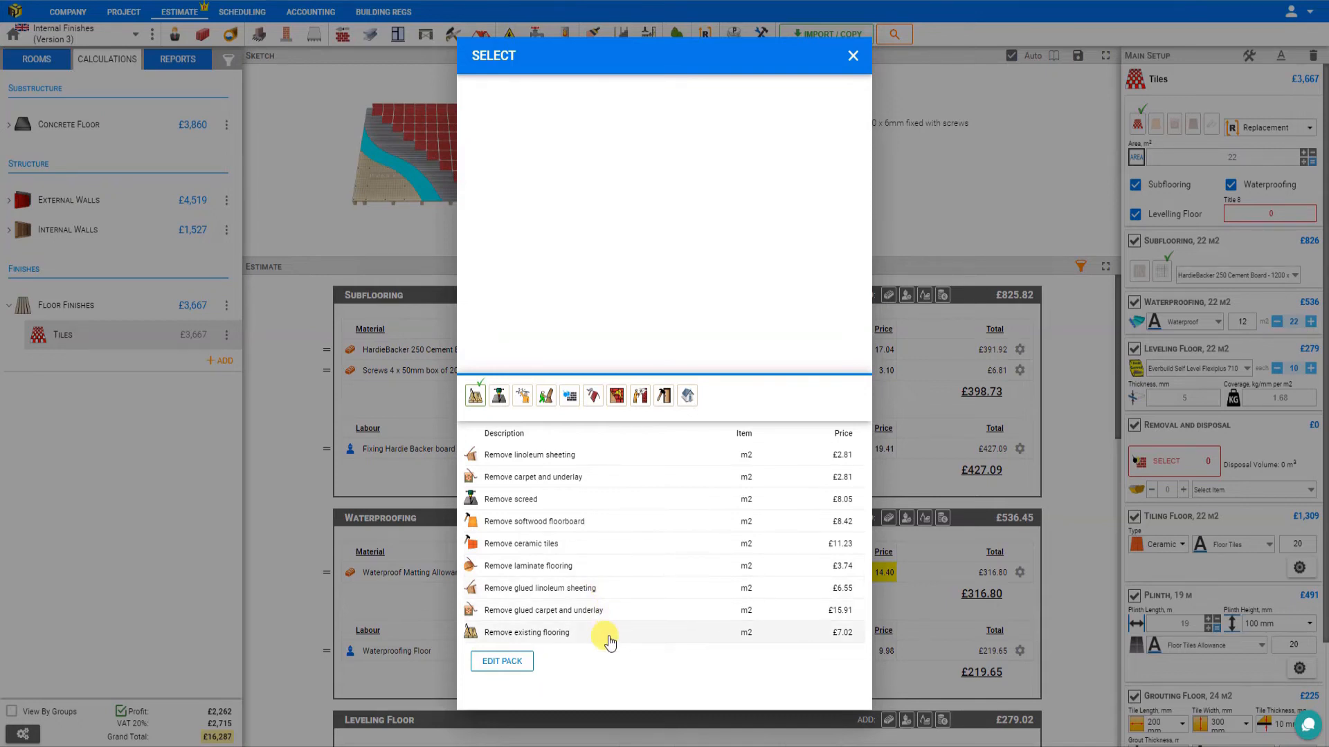
{"action": "left_click", "coordinate": [529, 460]}
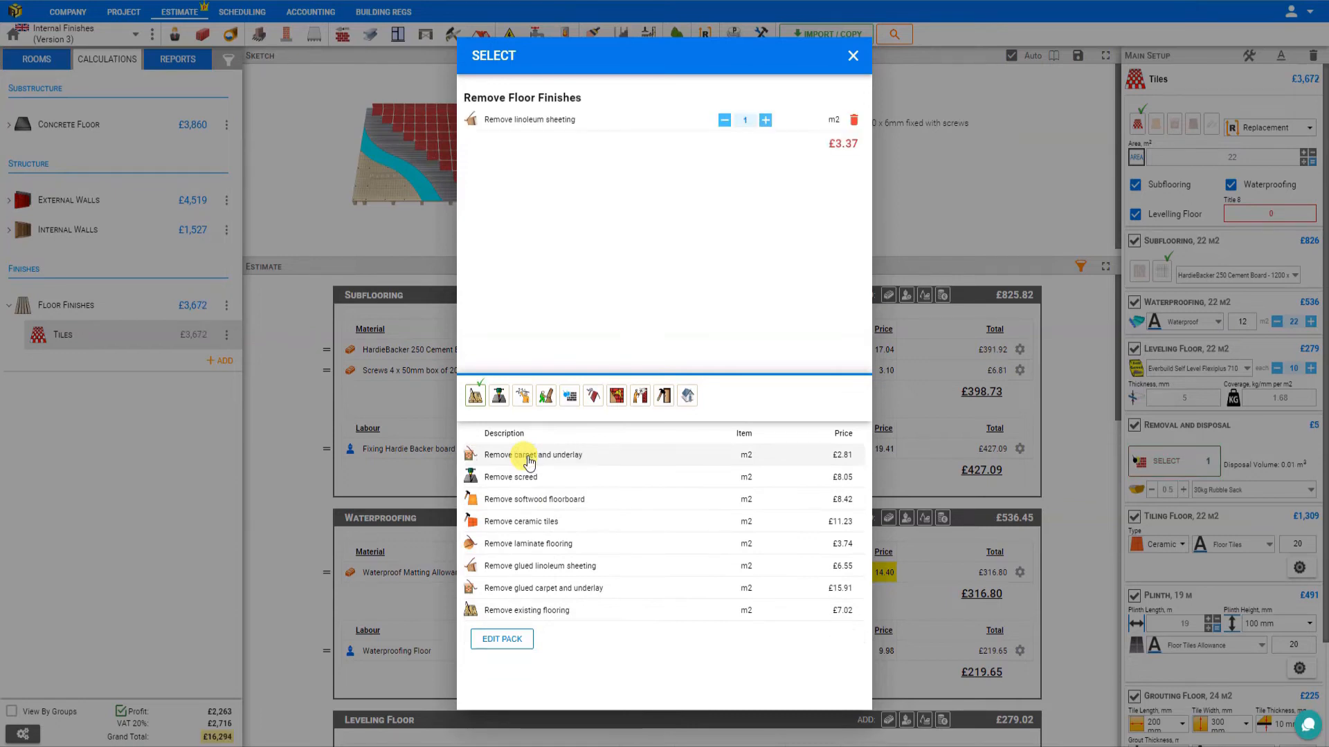
{"action": "left_click_drag", "start_coordinate": [738, 118], "coordinate": [752, 115]}
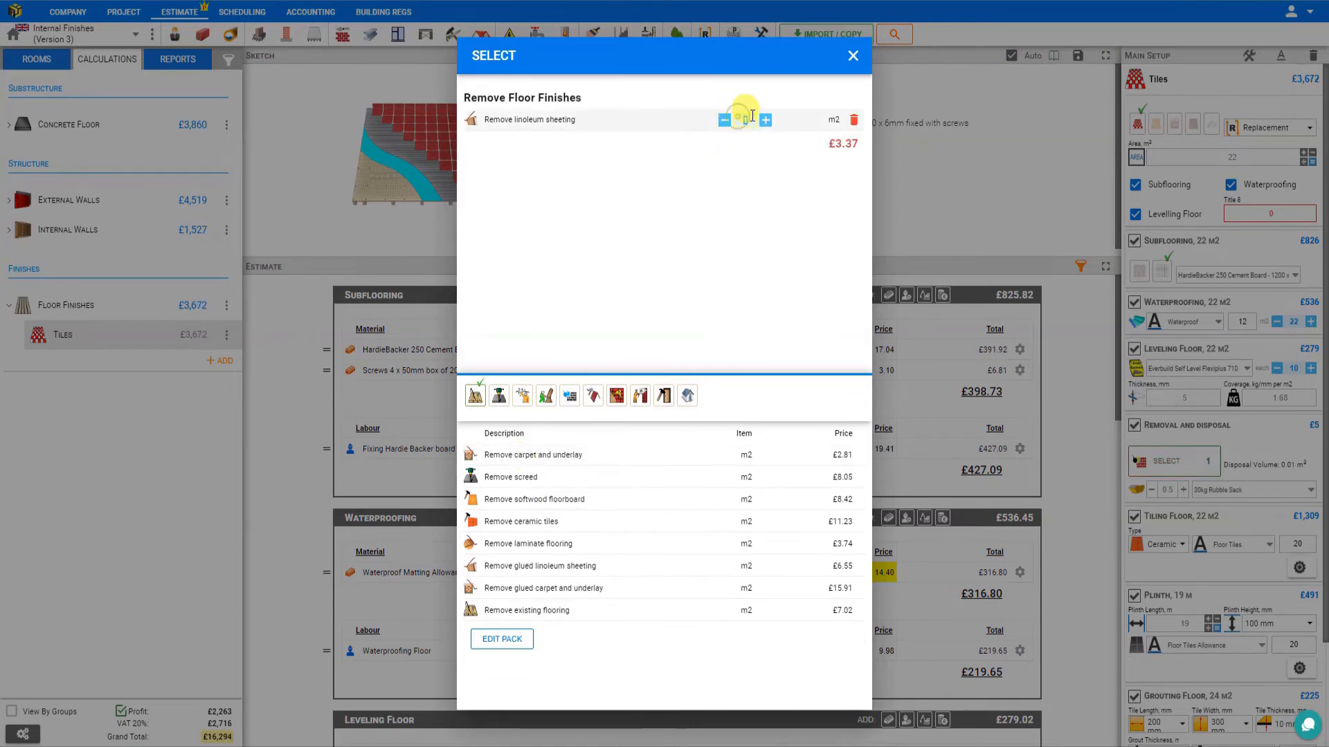
{"action": "type", "text": "15"}
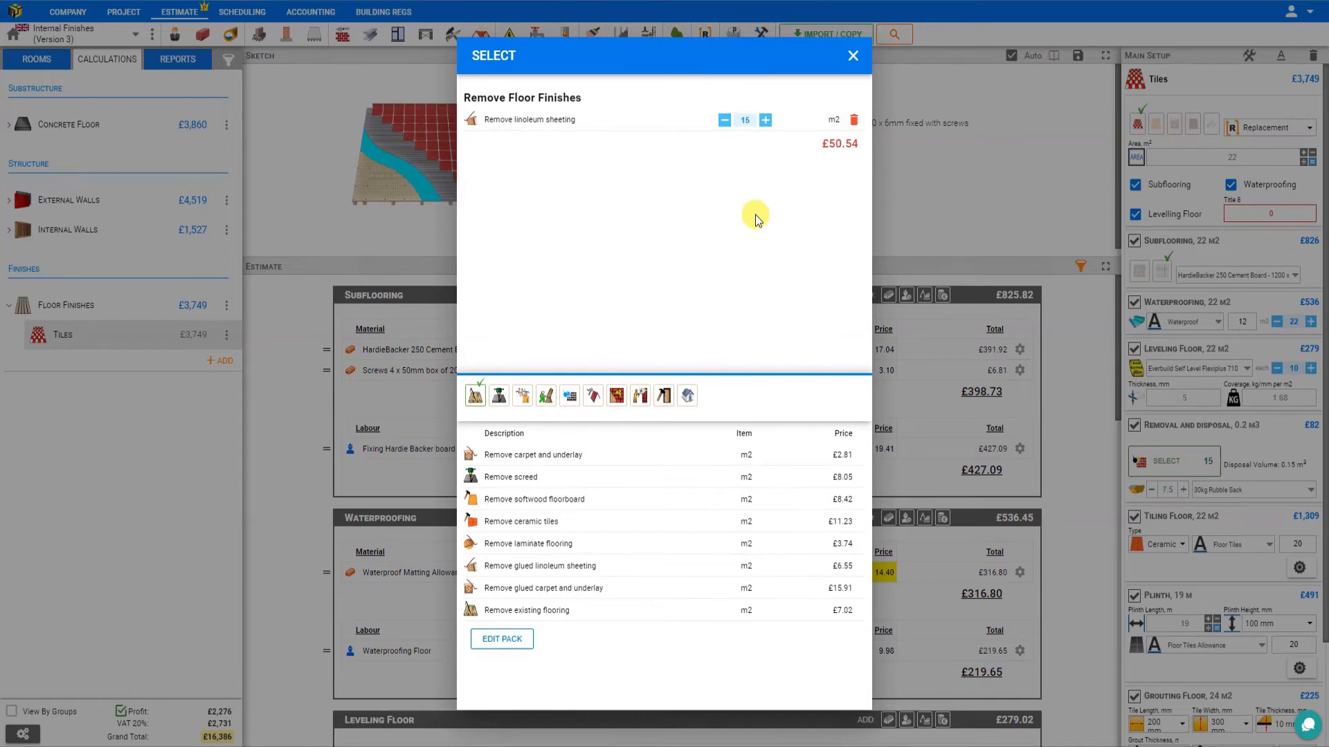
{"action": "left_click", "coordinate": [522, 547]}
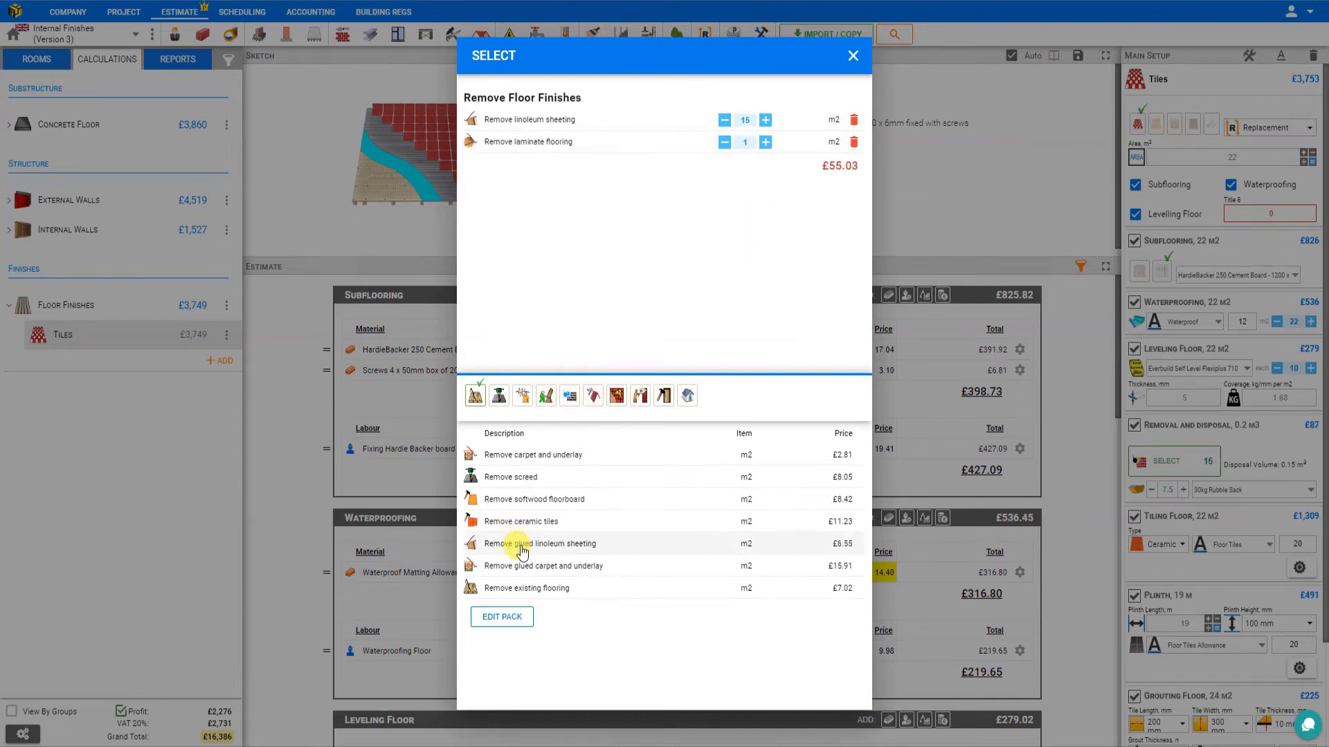
{"action": "left_click_drag", "start_coordinate": [740, 143], "coordinate": [763, 146]}
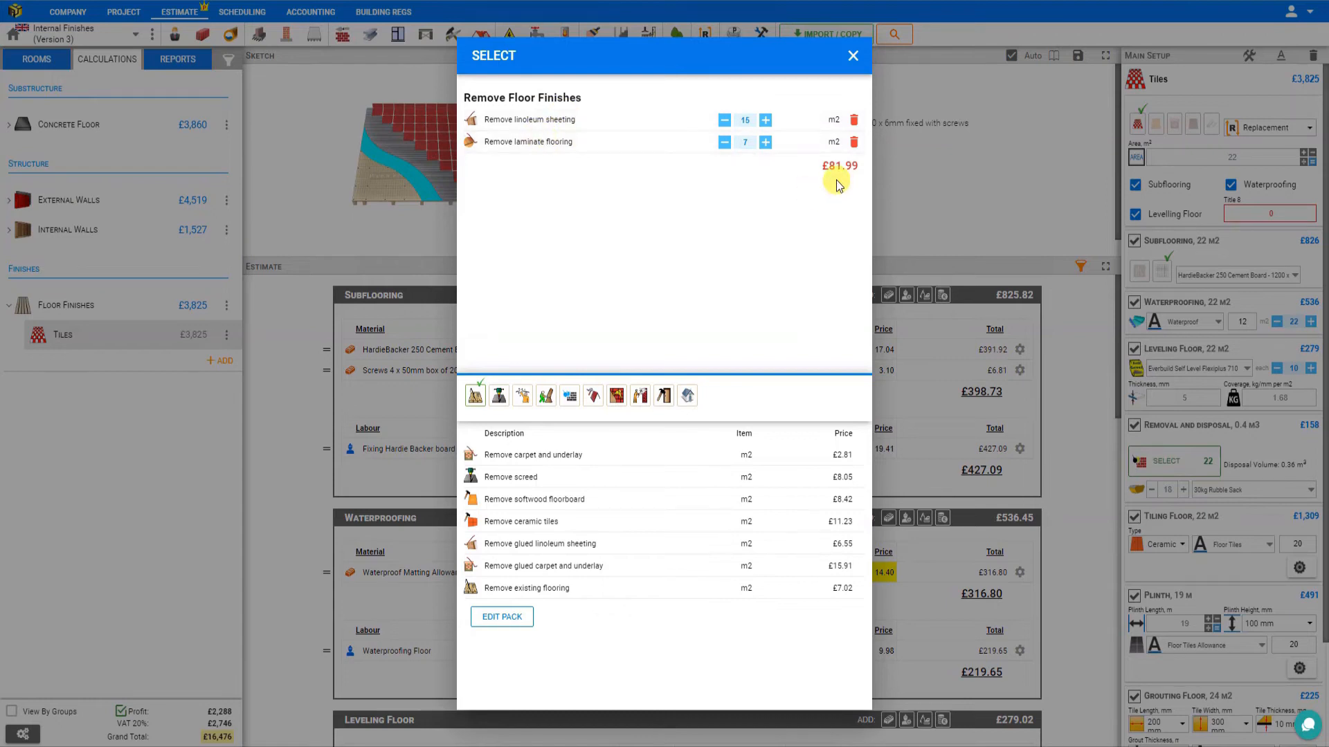
{"action": "left_click", "coordinate": [853, 56]}
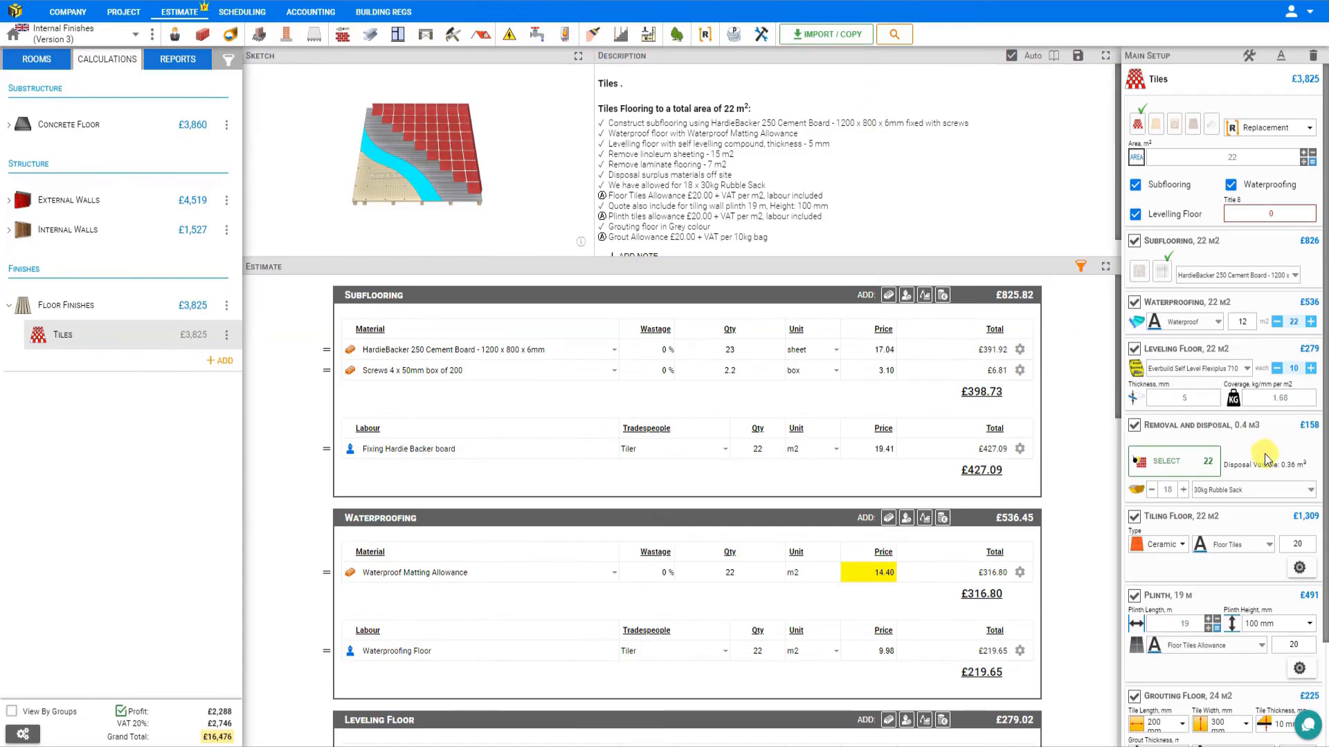
- Switch the waste disposal method in removal and disposal to a 2 Yard Skip
{"action": "left_click", "coordinate": [1308, 492]}
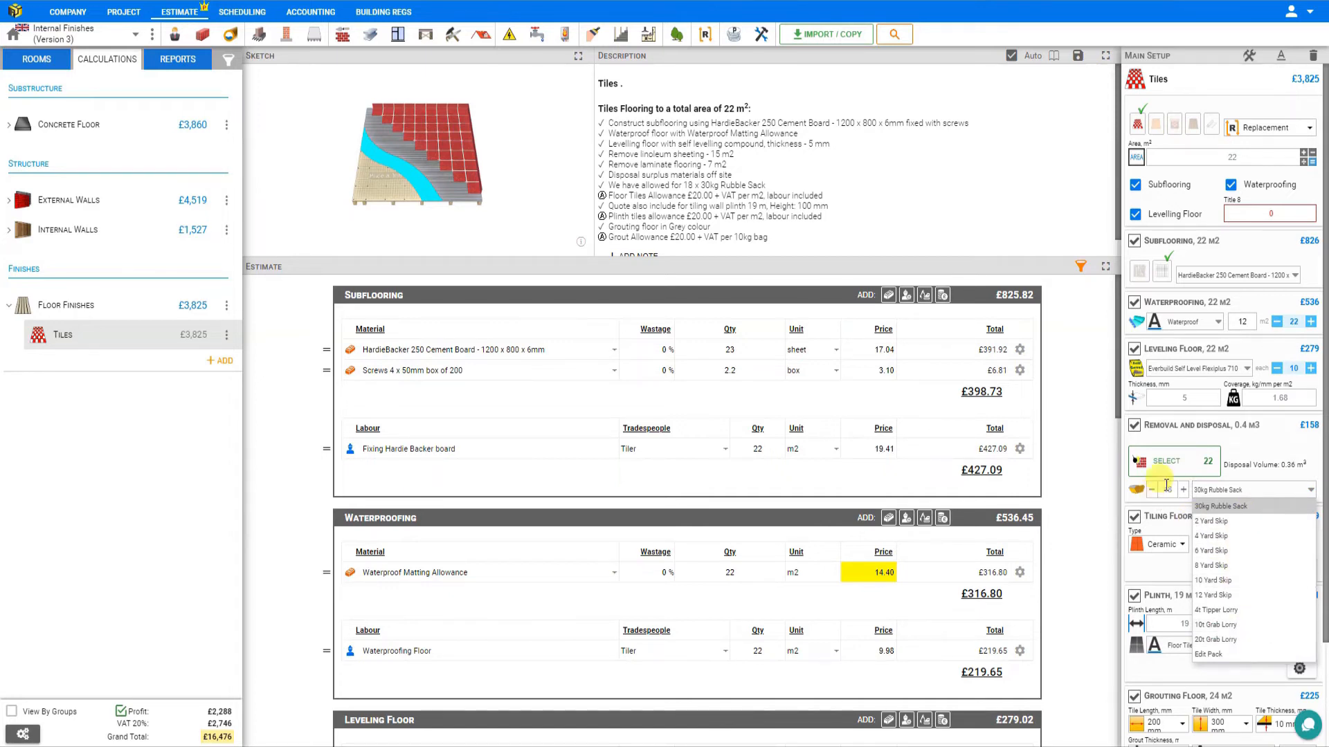
{"action": "left_click", "coordinate": [1234, 505]}
{"action": "left_click", "coordinate": [1237, 490]}
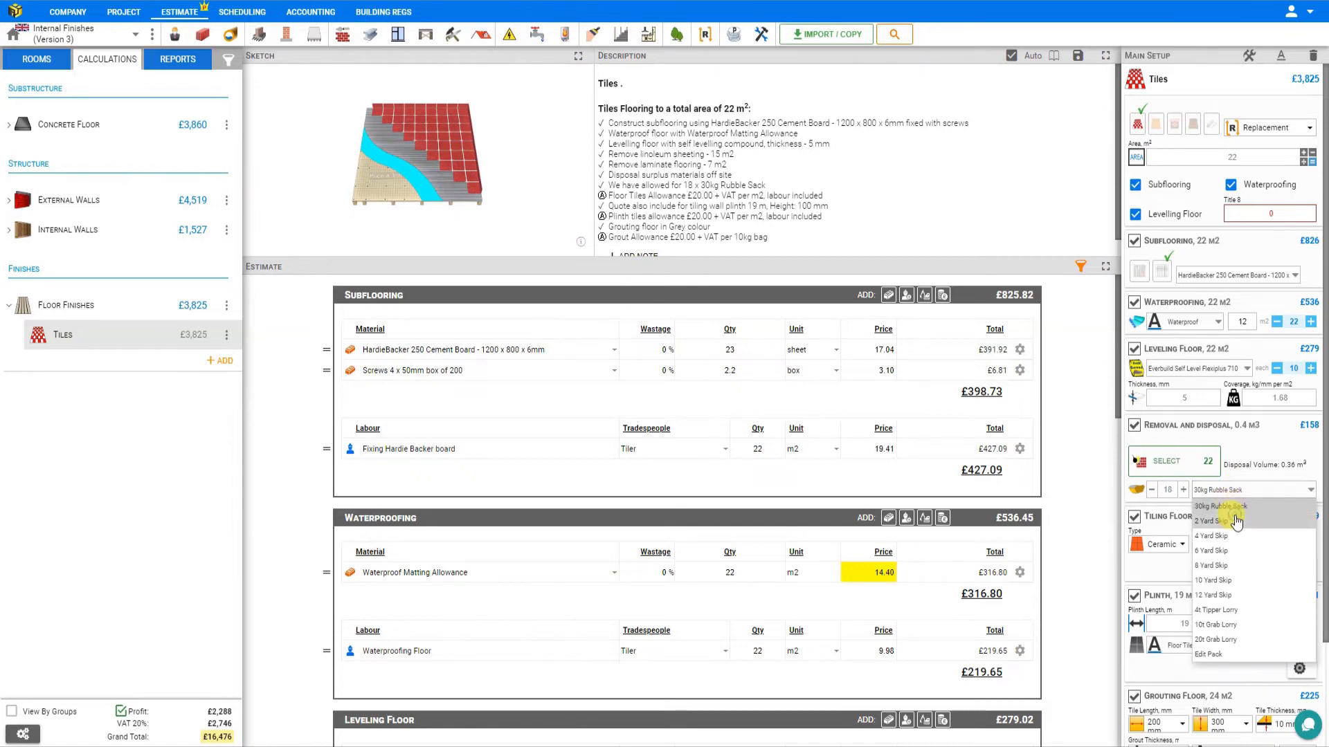
{"action": "left_click", "coordinate": [1237, 521]}
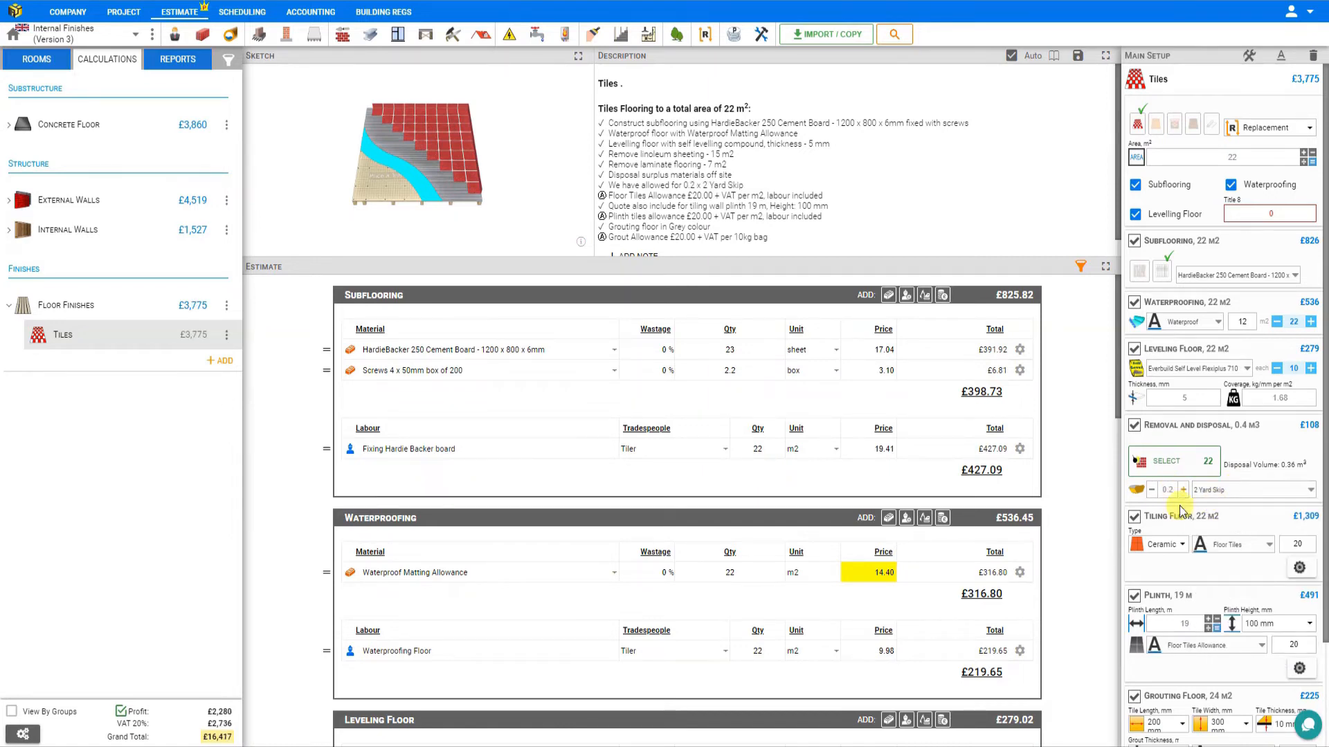
- Choose Ceramic as the floor tile type and set the floor tiles allowance to £25 per m2
{"action": "left_click", "coordinate": [1184, 546]}
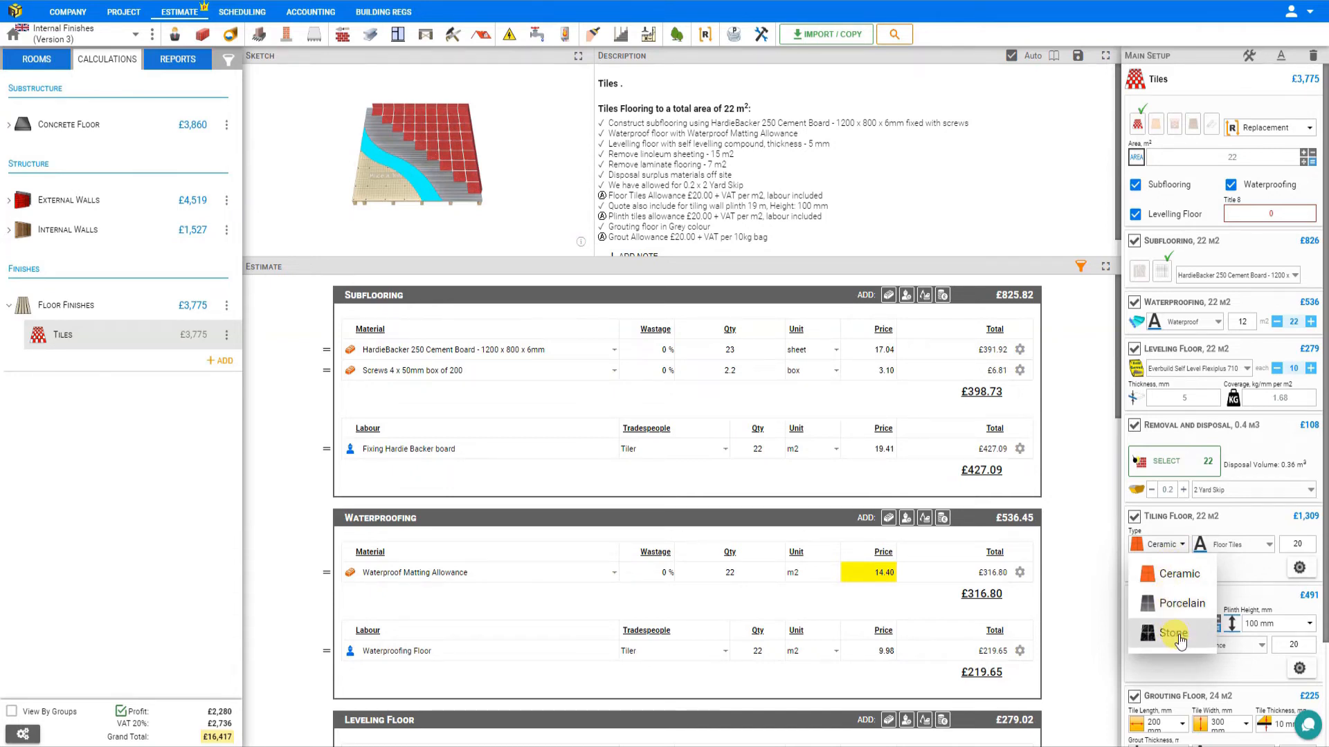
{"action": "left_click", "coordinate": [1182, 583]}
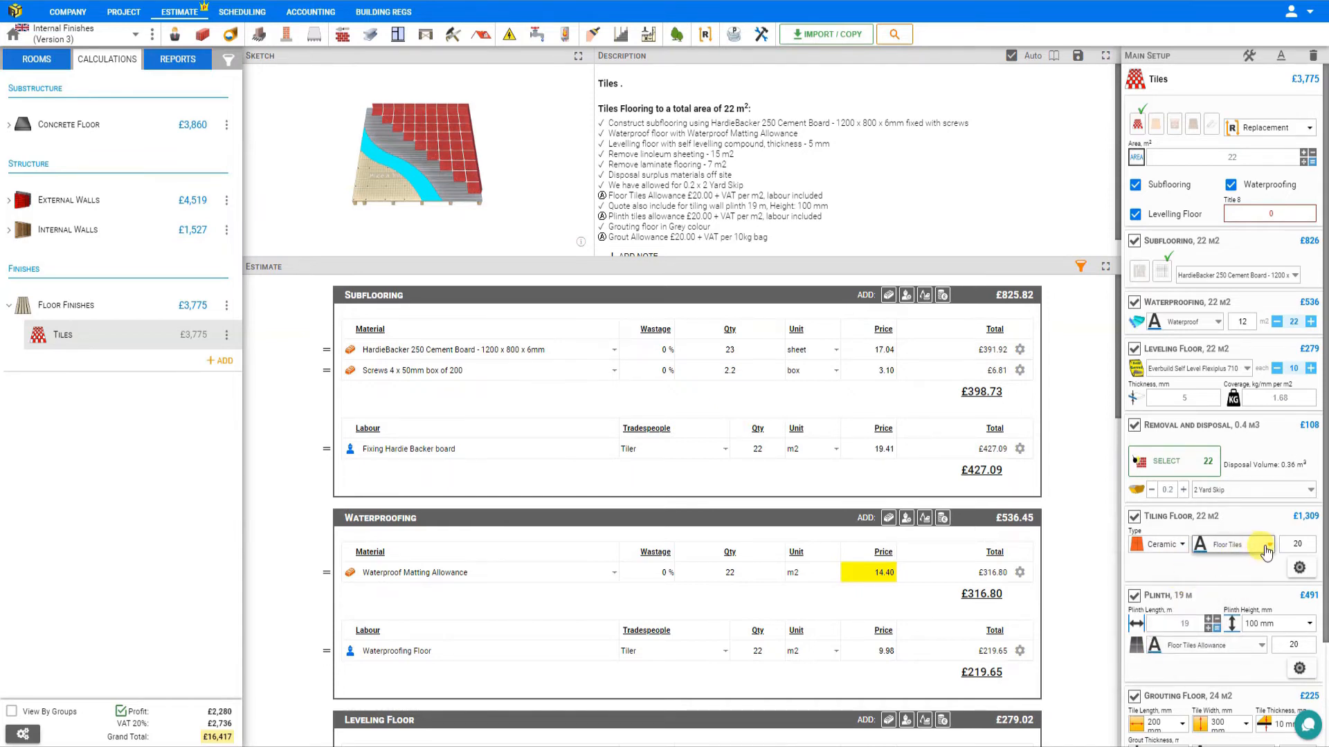
{"action": "left_click", "coordinate": [1268, 552]}
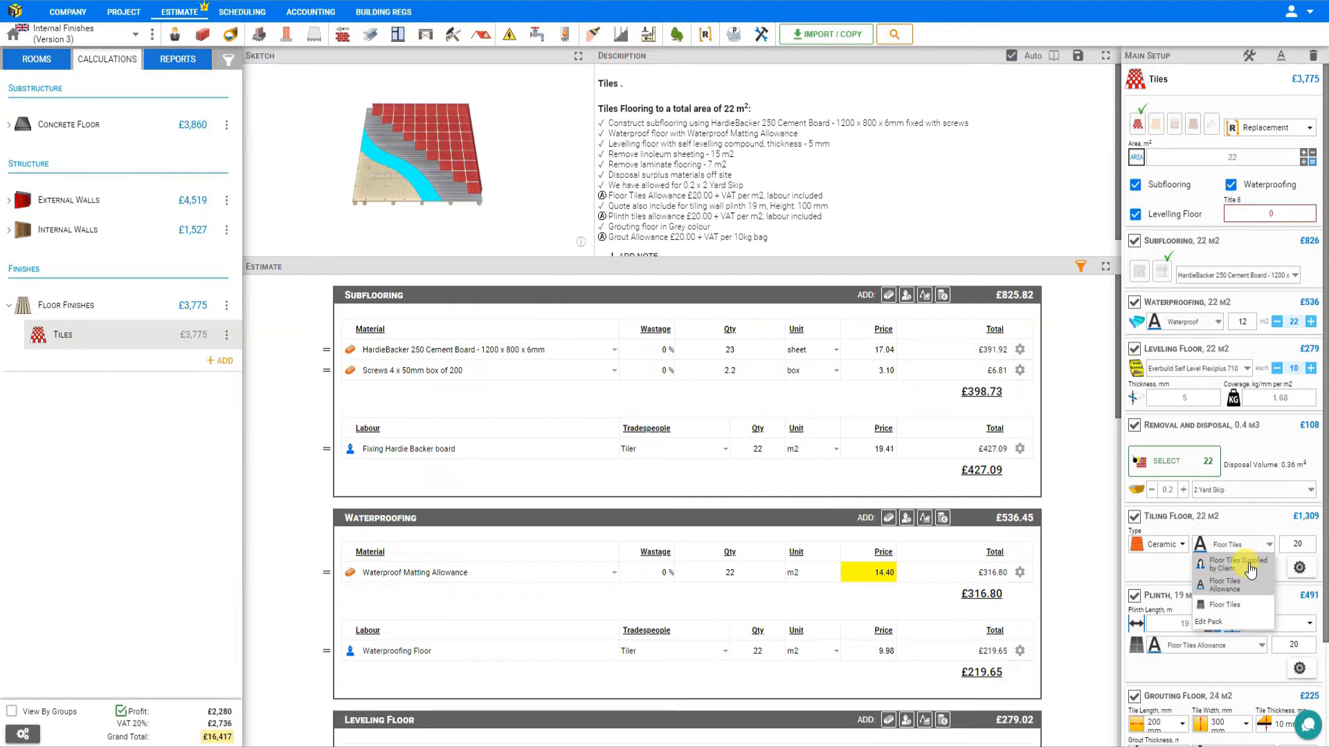
{"action": "left_click", "coordinate": [1233, 606]}
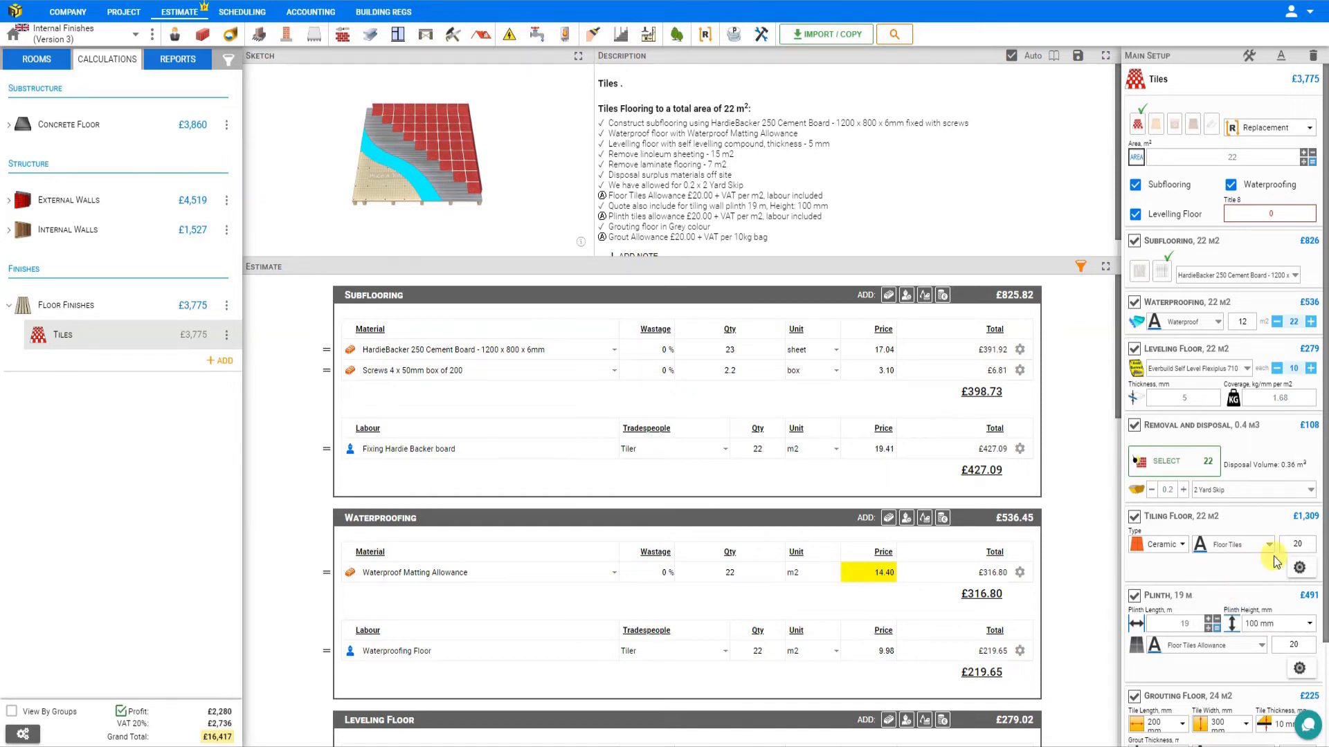
{"action": "left_click", "coordinate": [1299, 544]}
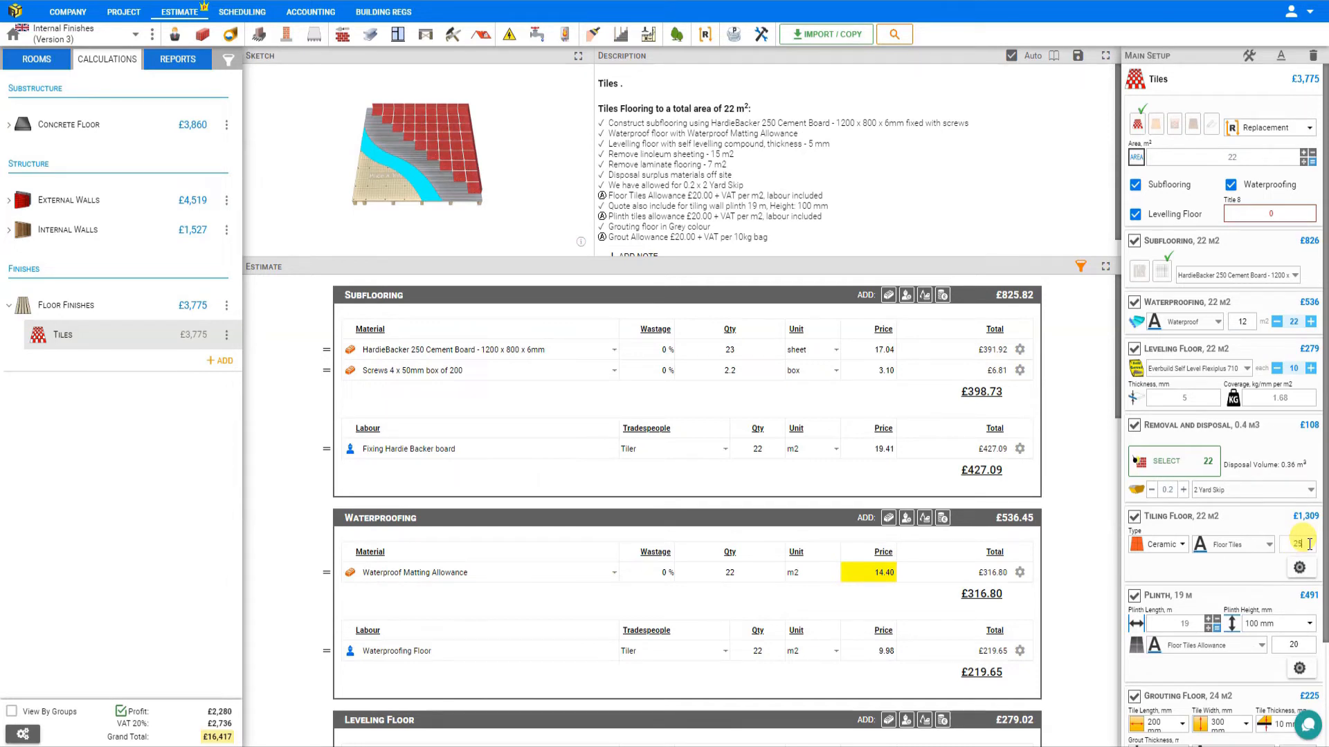
{"action": "left_click", "coordinate": [1200, 568]}
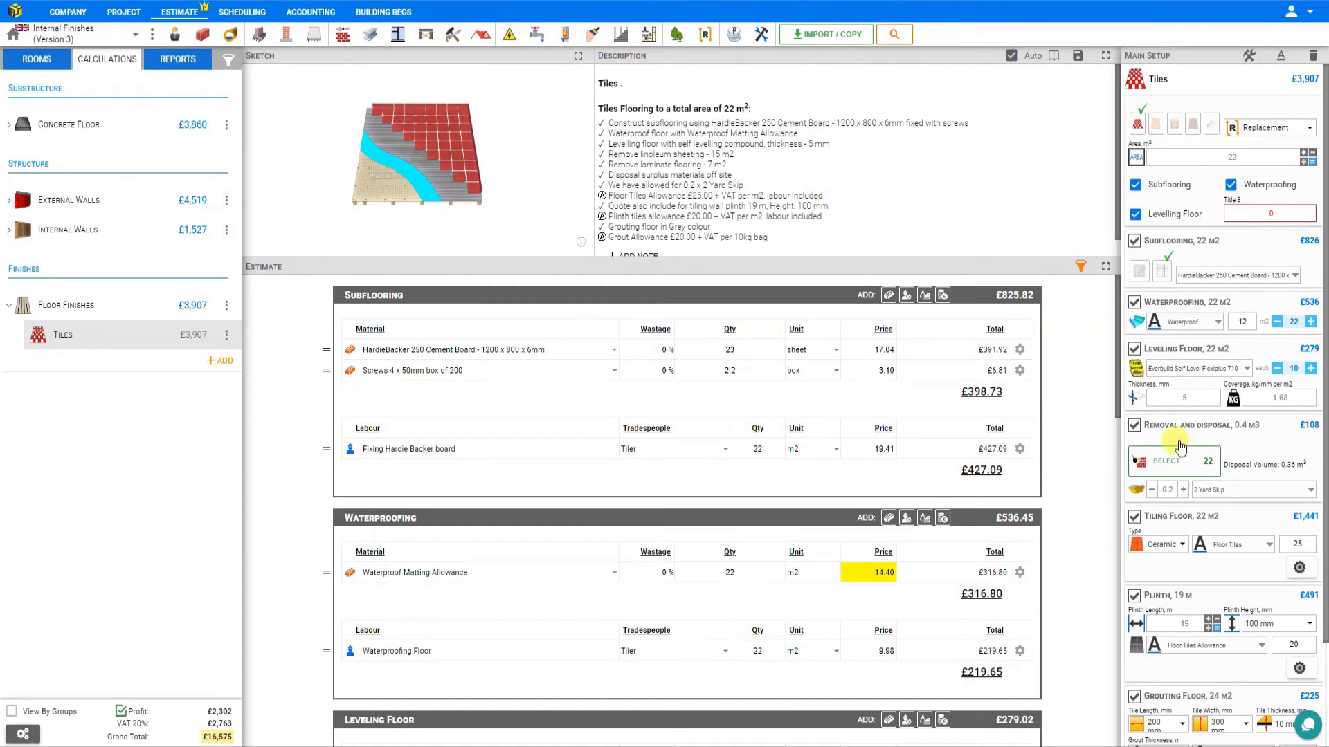
- Change the tiling floor material to Floor Tiles Supplied by Client
{"action": "left_click", "coordinate": [1243, 545]}
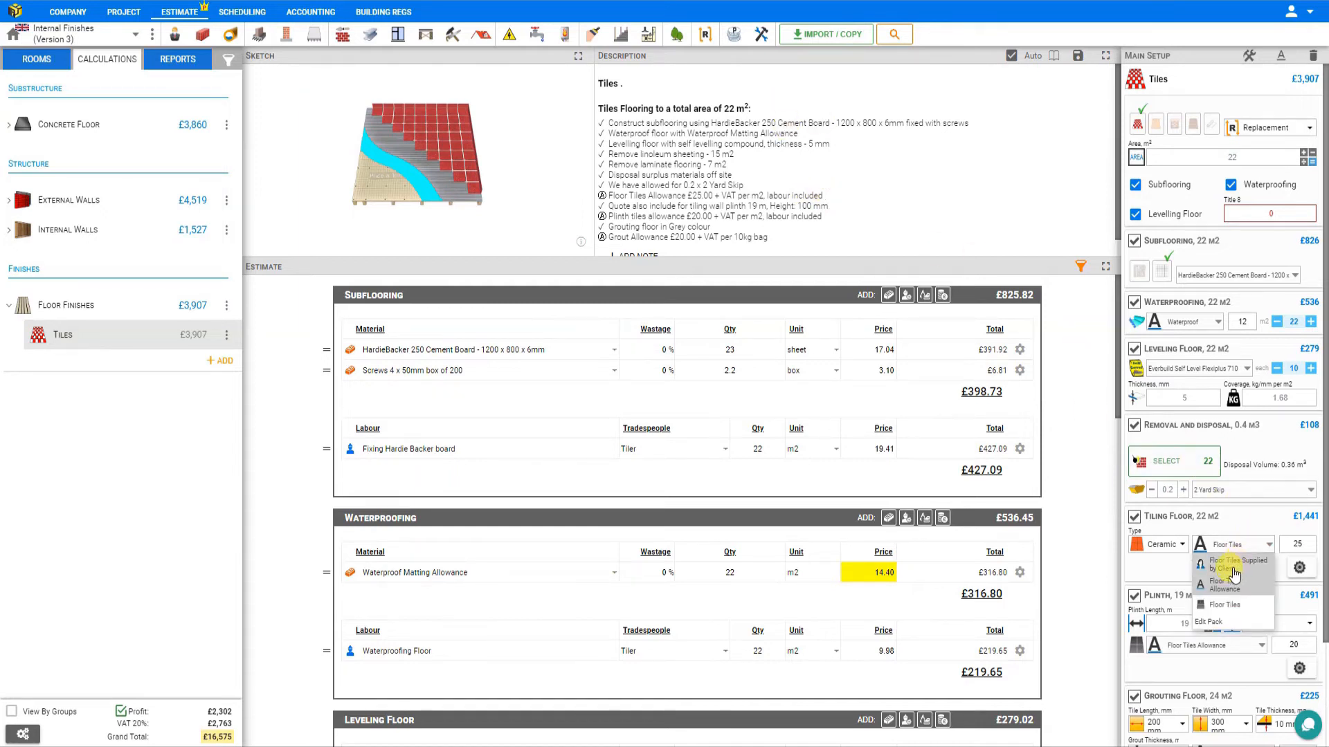
{"action": "left_click", "coordinate": [1233, 571]}
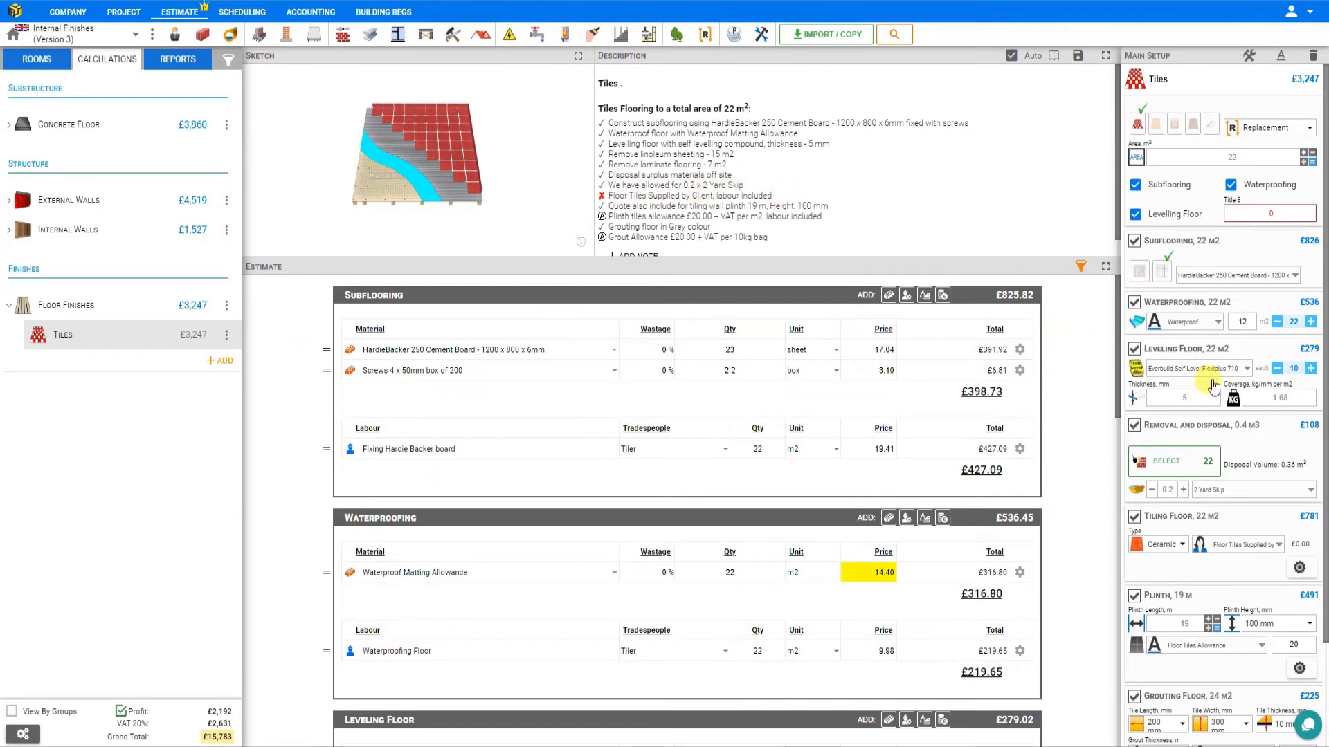
- Set the plinth length to 19 m
{"action": "scroll", "coordinate": [1189, 450], "scroll_direction": "down", "scroll_amount": 2}
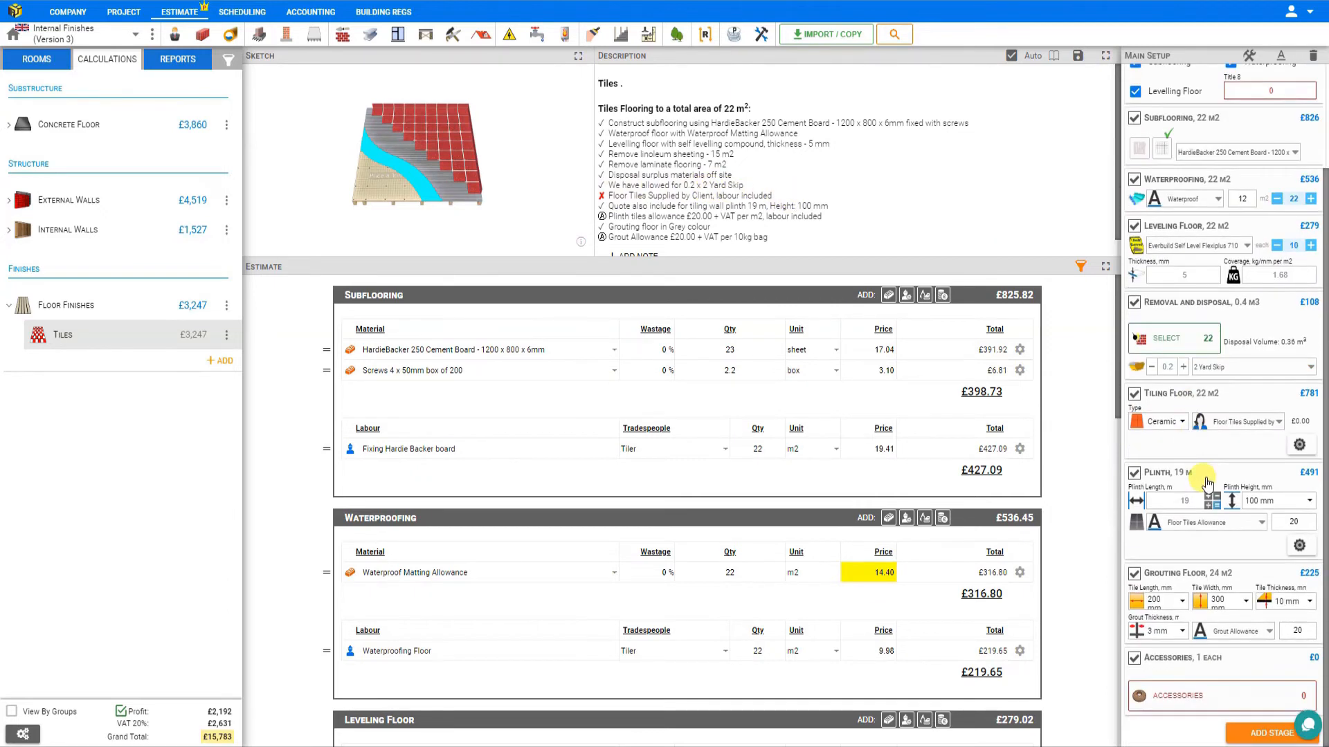
{"action": "left_click", "coordinate": [1200, 503]}
{"action": "key", "text": "BackSpace"}
{"action": "type", "text": "19"}
{"action": "left_click", "coordinate": [1185, 499]}
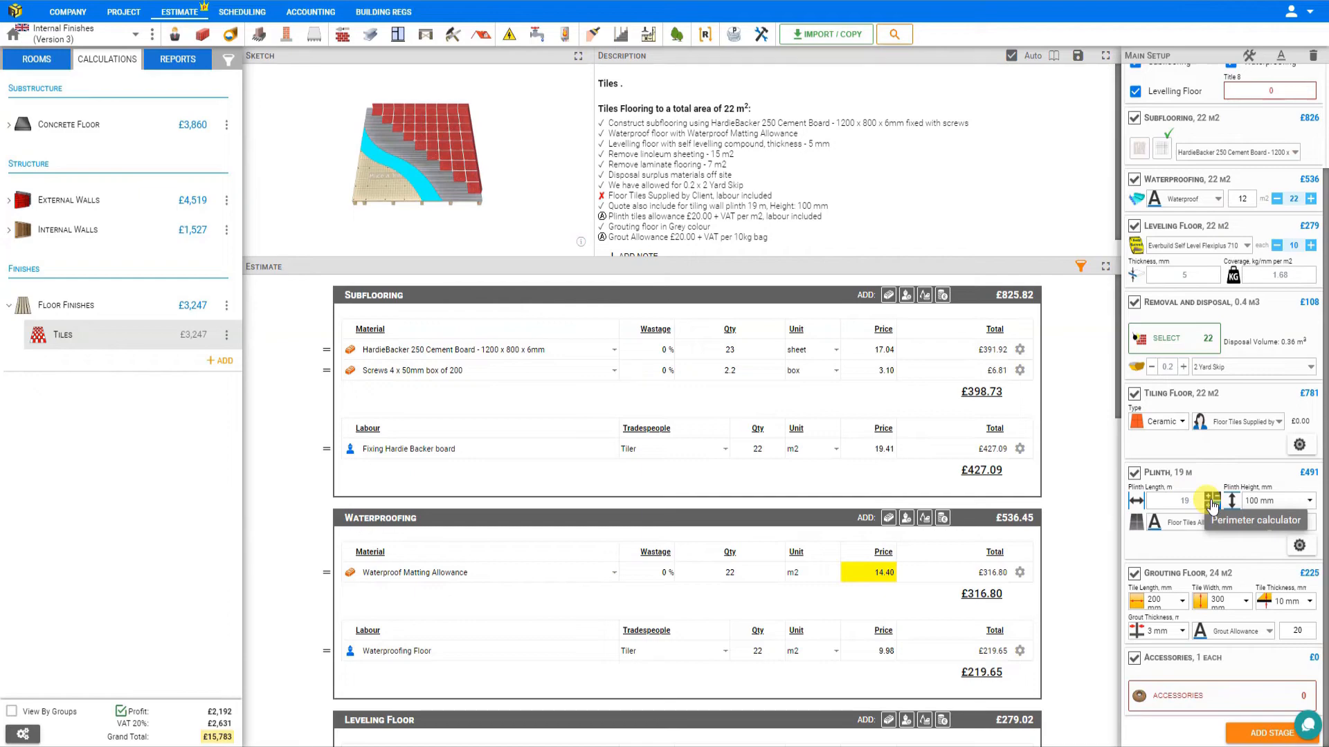
- View the room perimeters available in the plinth's Perimeter Calculator without adding any
{"action": "left_click", "coordinate": [1211, 500]}
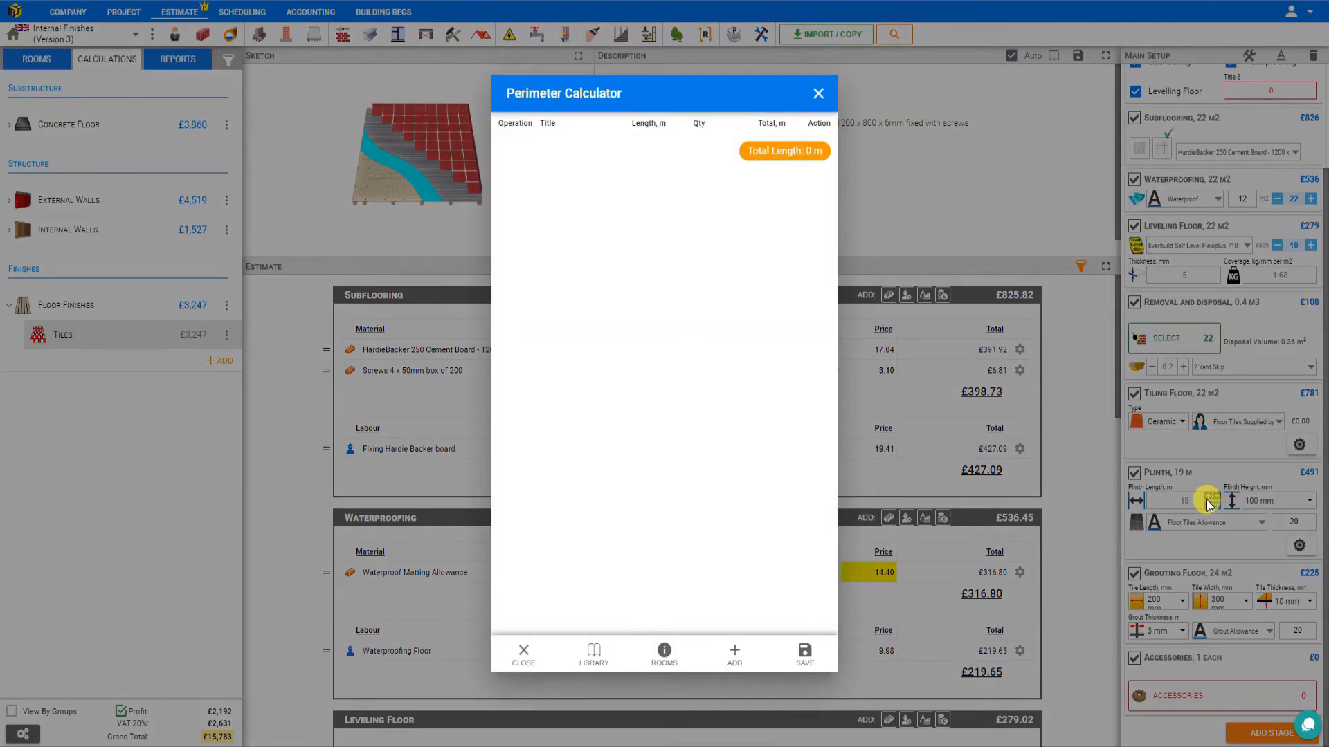
{"action": "left_click", "coordinate": [665, 655]}
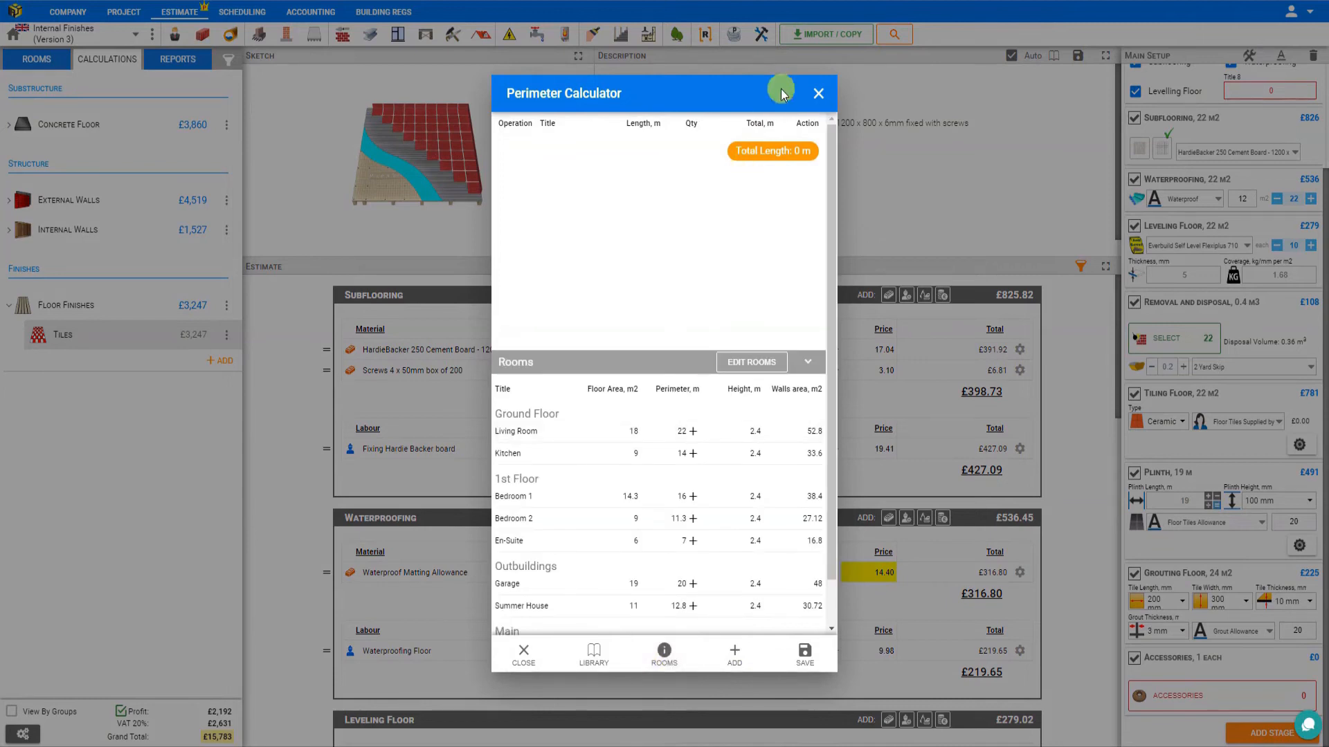
{"action": "left_click", "coordinate": [821, 92]}
{"action": "left_click", "coordinate": [1186, 499]}
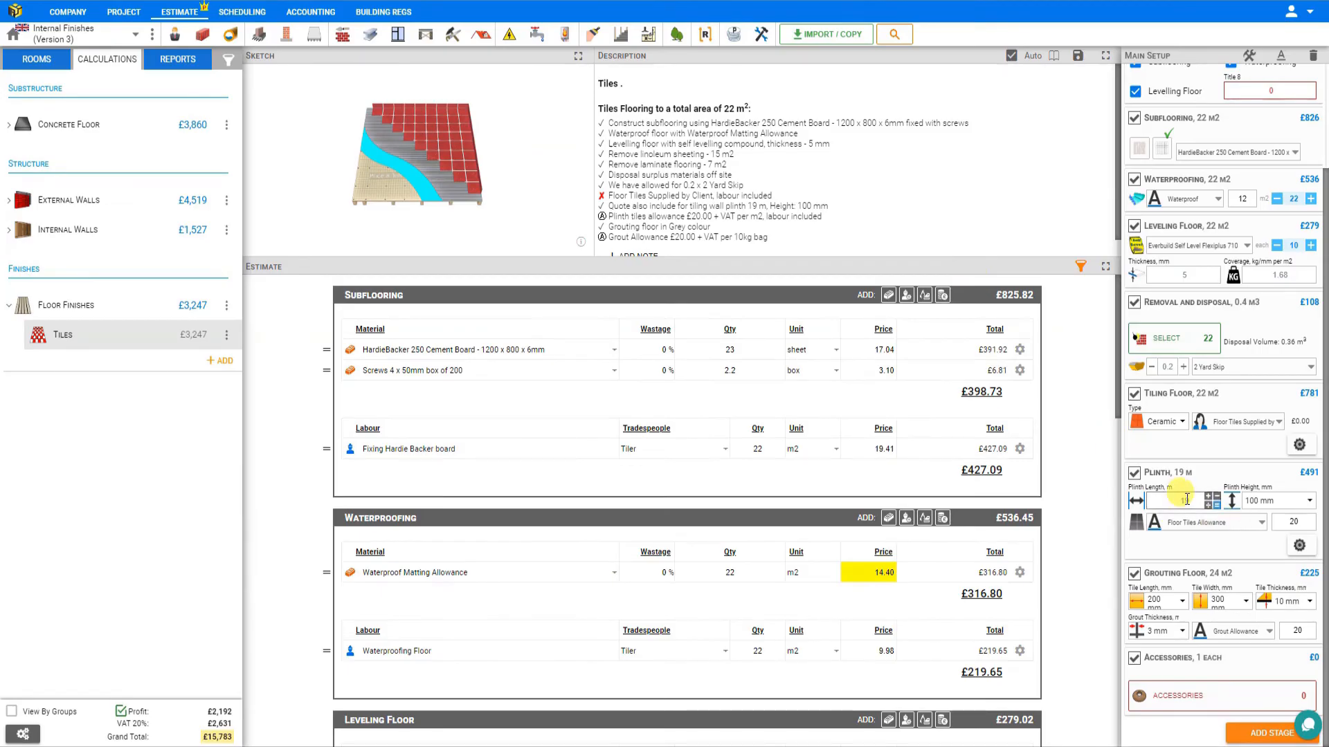
- Set the plinth height to 200 mm, then exclude the plinth stage from the tile calculation
{"action": "left_click", "coordinate": [1282, 505]}
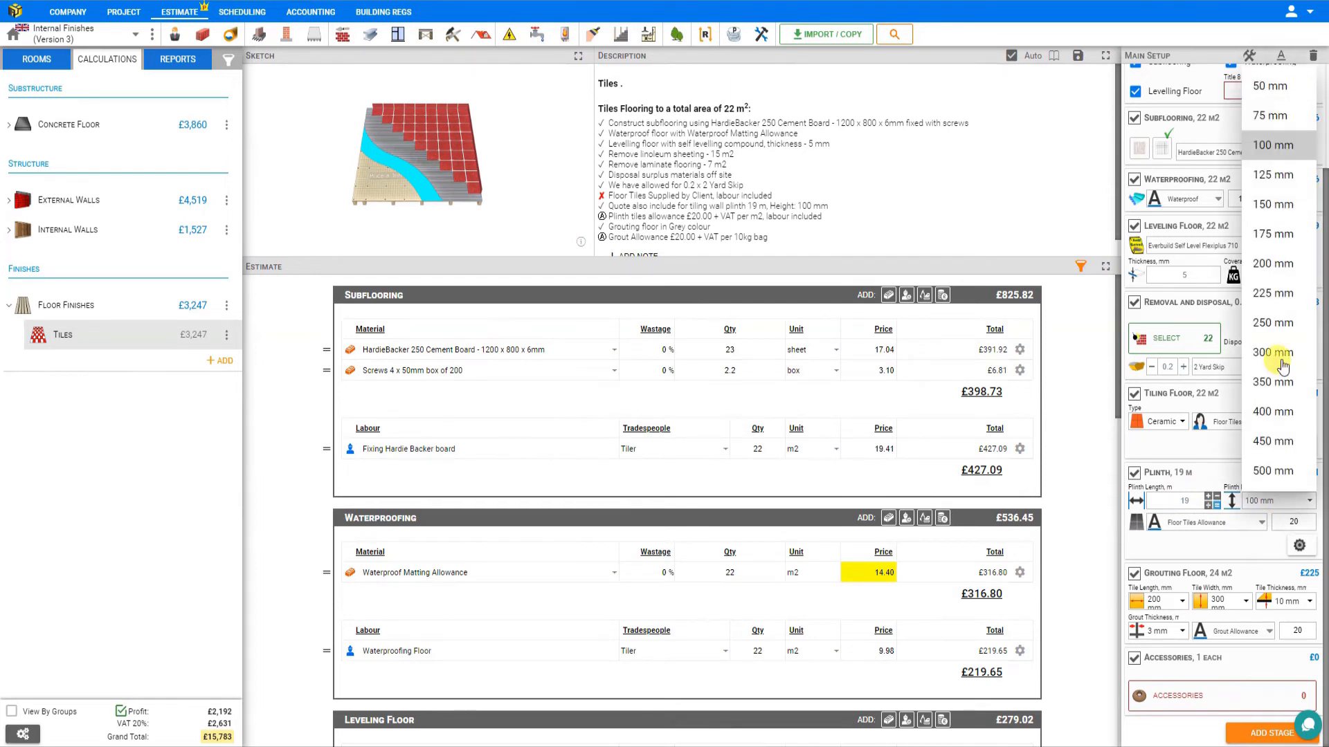
{"action": "left_click", "coordinate": [1287, 267]}
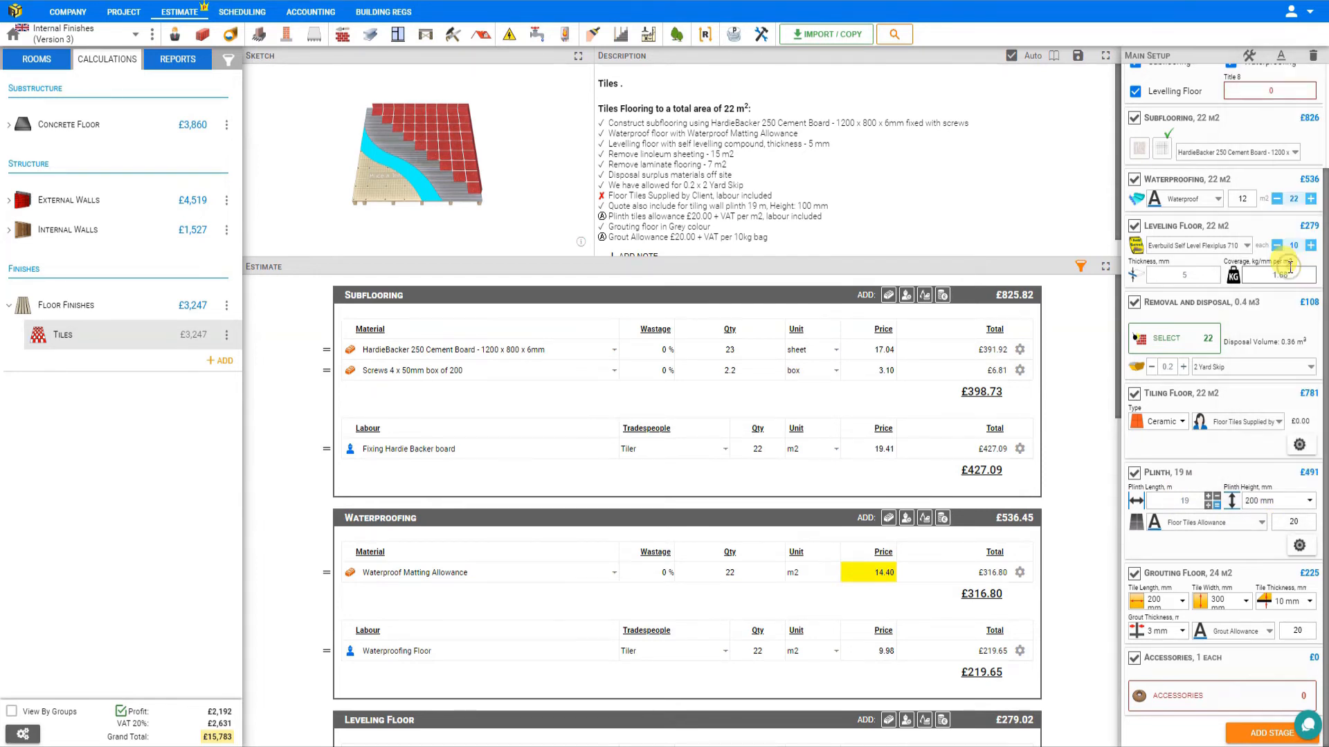
{"action": "left_click", "coordinate": [1261, 523]}
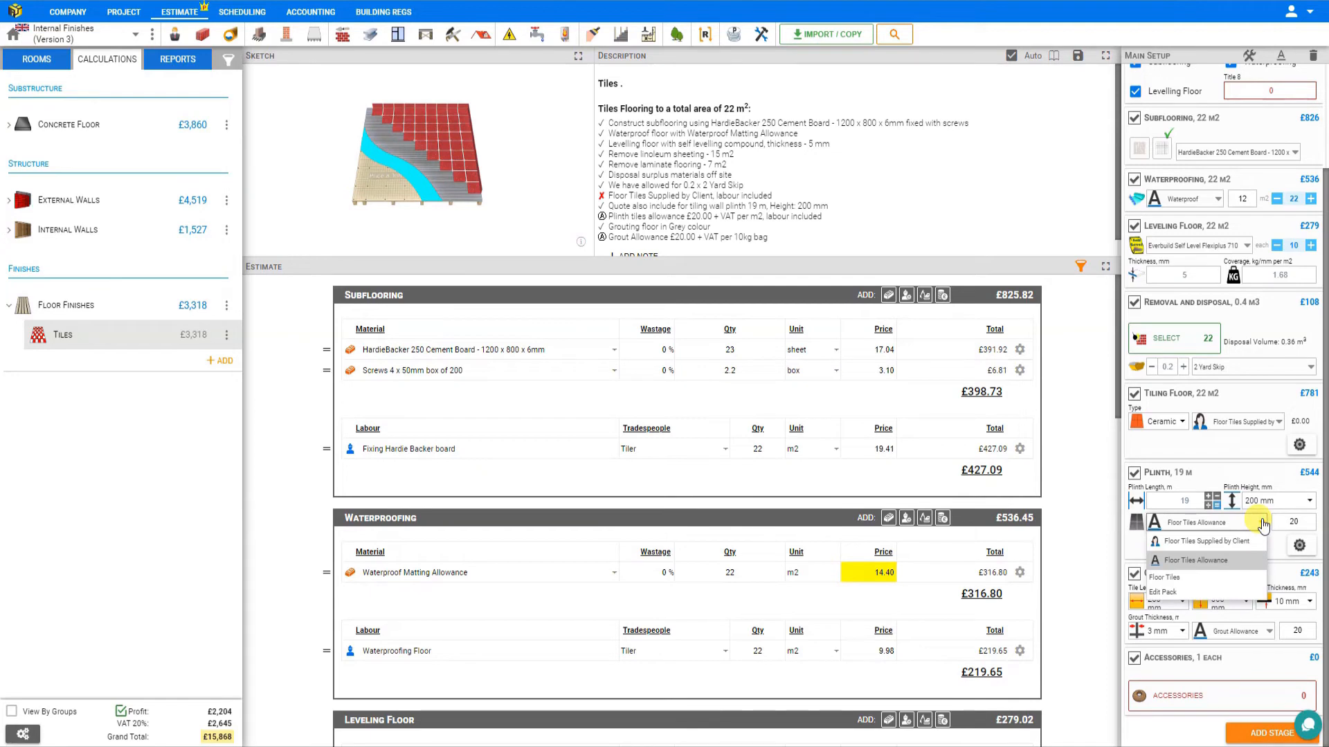
{"action": "left_click", "coordinate": [1263, 525]}
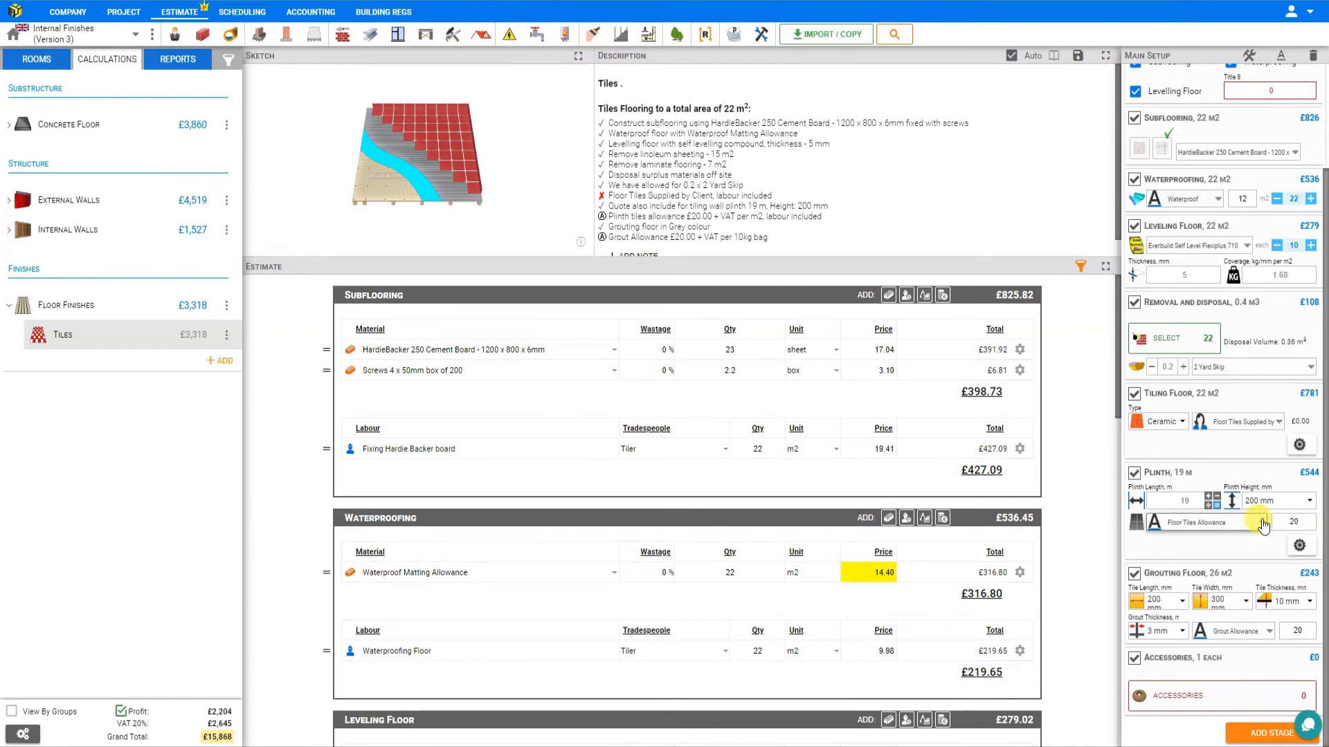
{"action": "left_click", "coordinate": [1135, 473]}
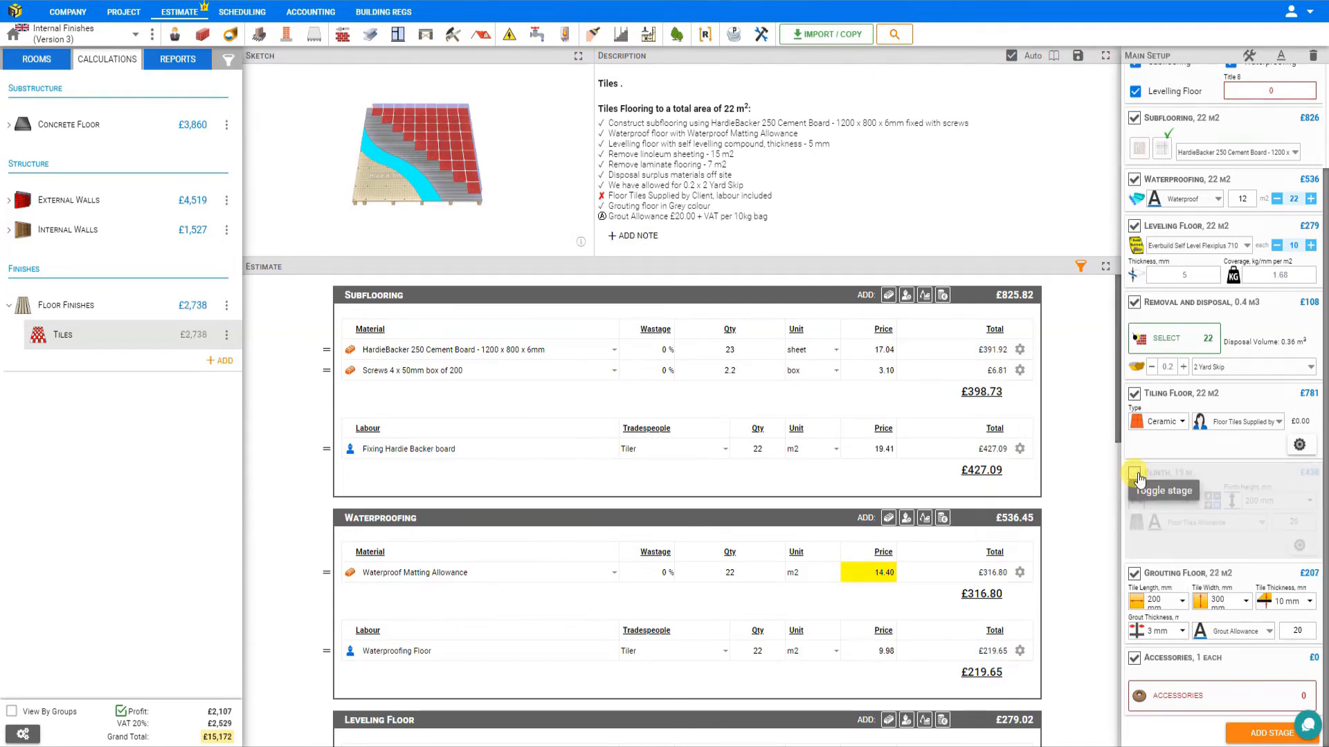
- Set the tile length and tile width for grouting the floor to 20 mm each
{"action": "left_click", "coordinate": [1177, 601]}
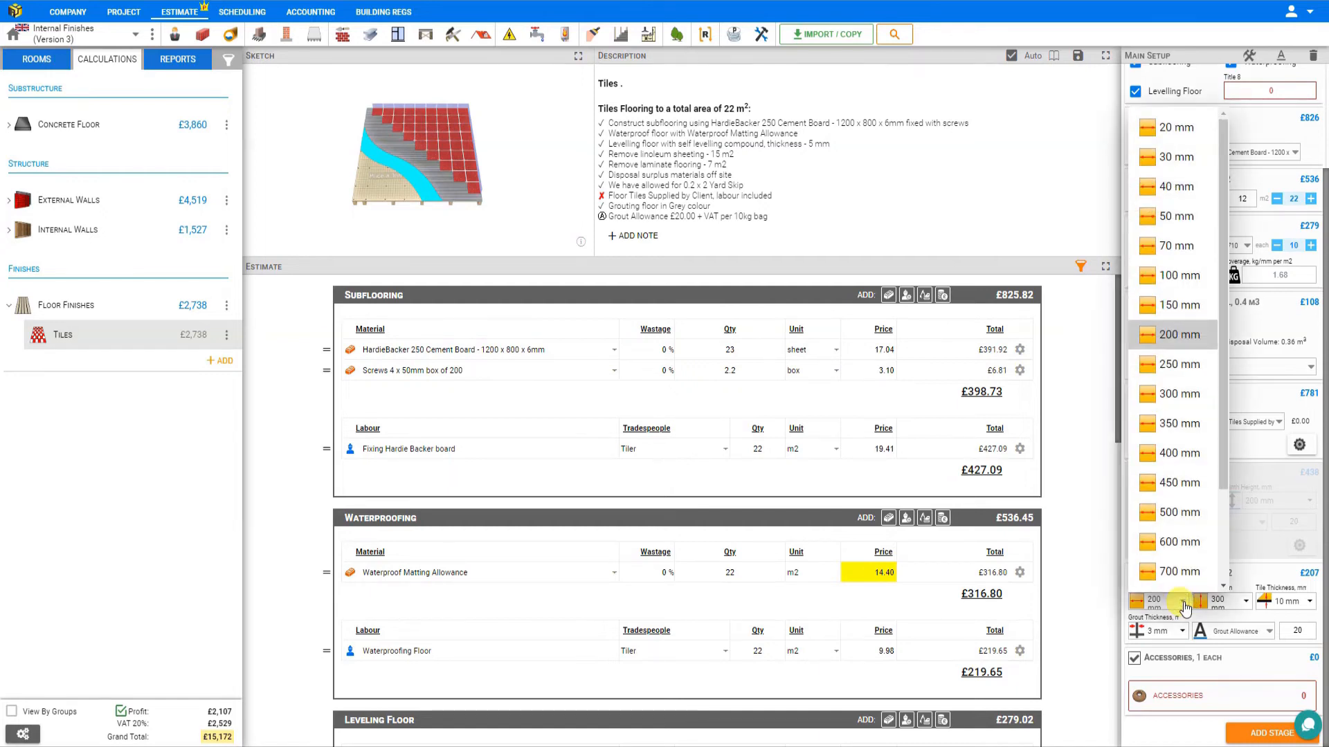
{"action": "left_click", "coordinate": [1180, 128]}
{"action": "left_click", "coordinate": [1243, 604]}
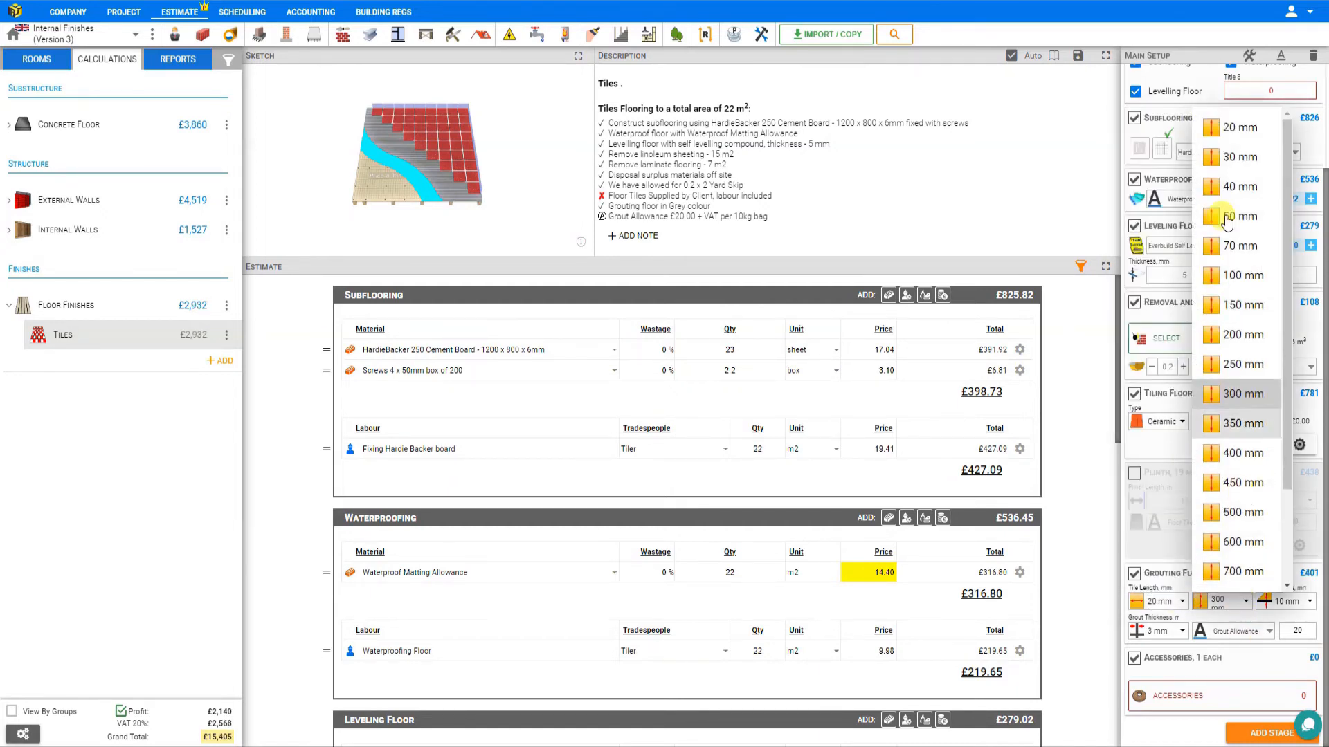
{"action": "left_click", "coordinate": [1221, 128]}
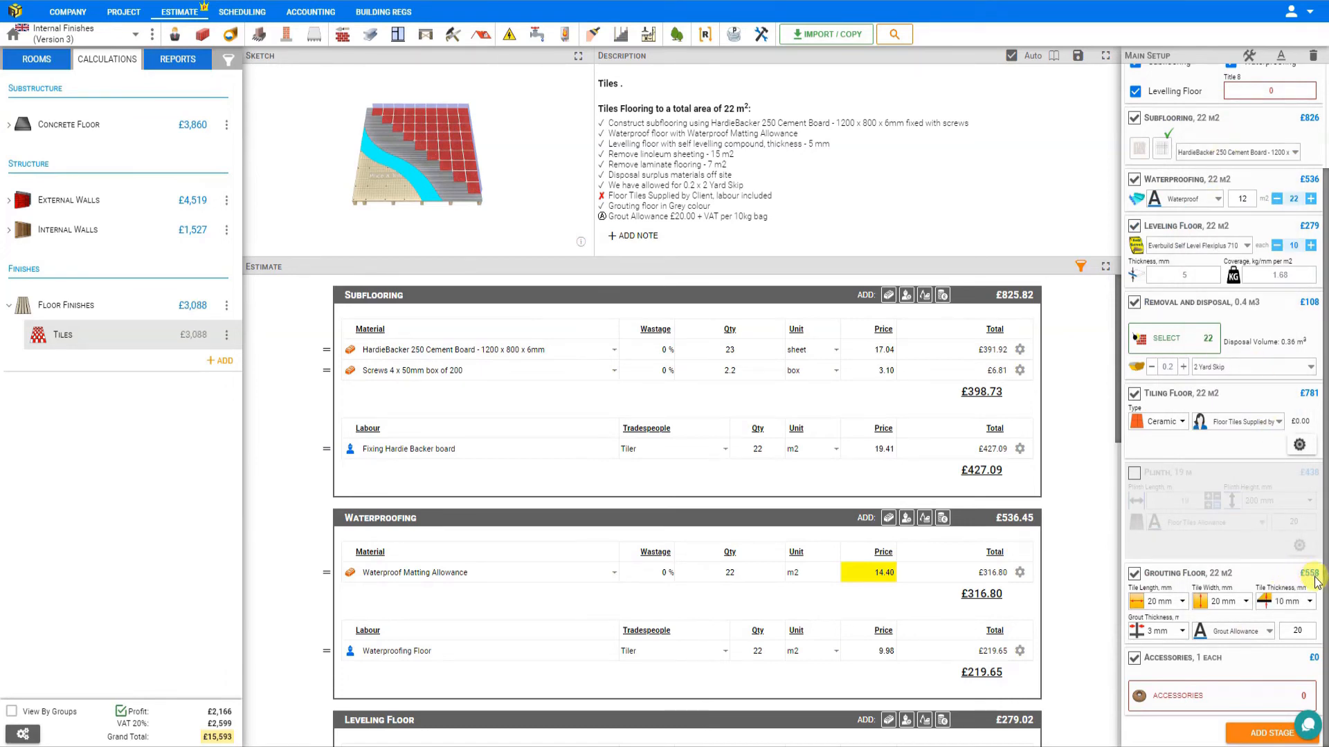
- Change the tile length and tile width for grouting the floor to 600 mm each
{"action": "left_click", "coordinate": [1185, 602]}
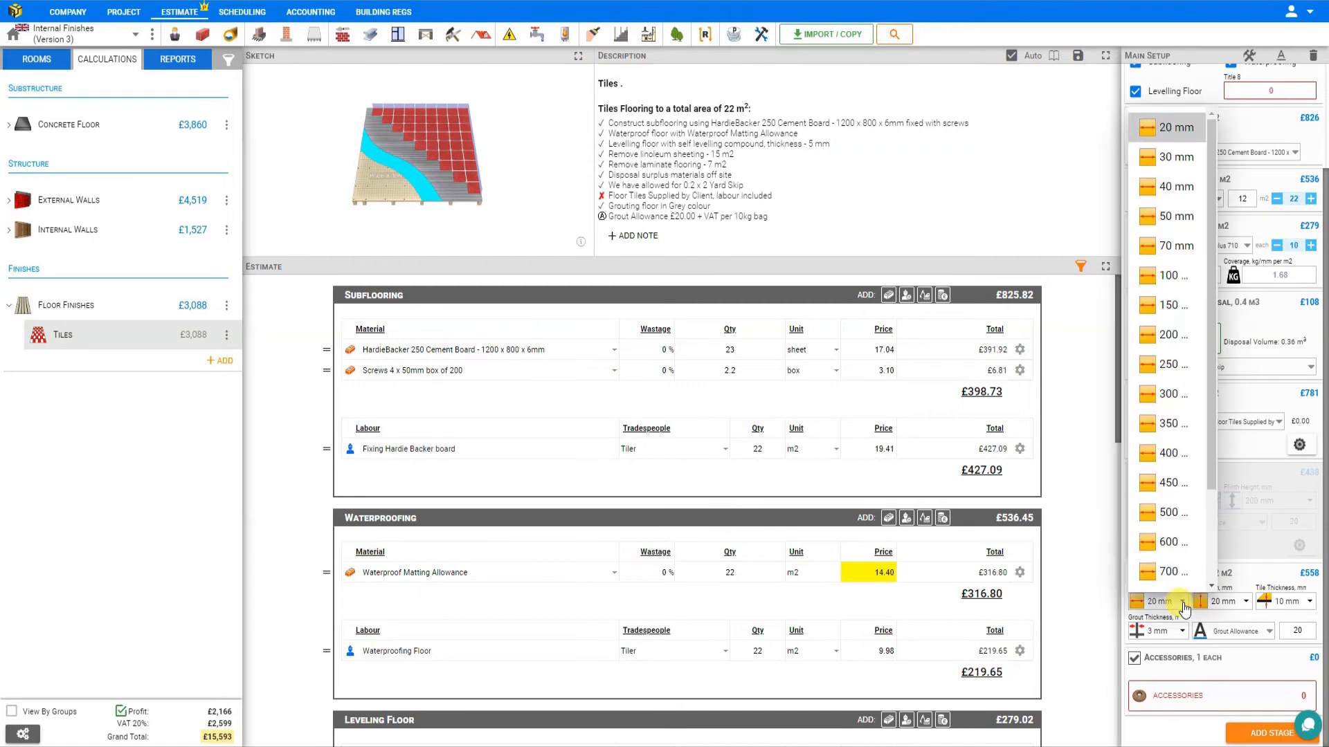
{"action": "left_click", "coordinate": [1173, 543]}
{"action": "left_click", "coordinate": [1243, 602]}
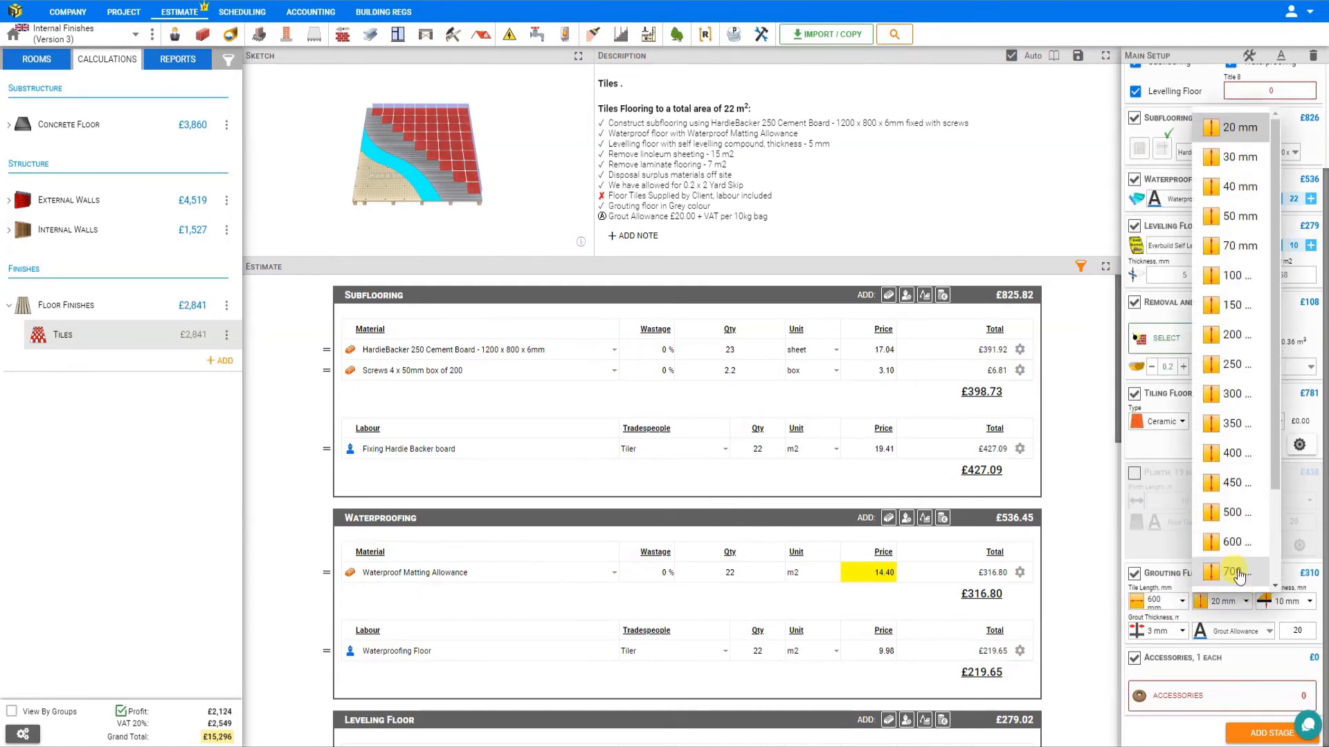
{"action": "left_click", "coordinate": [1231, 547]}
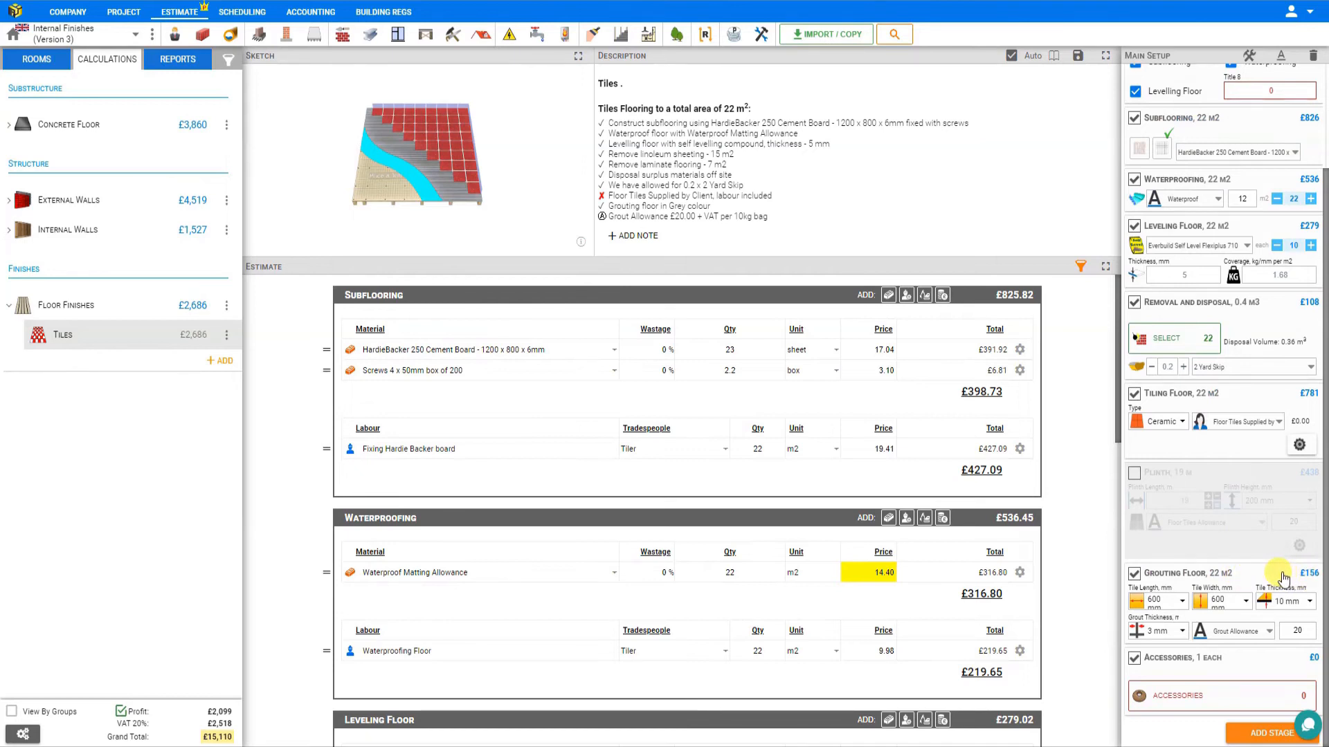
- Set the floor grouting's grout thickness to 5 mm and its grout to Bal Wall Grout White 10 kg
{"action": "left_click", "coordinate": [1182, 636]}
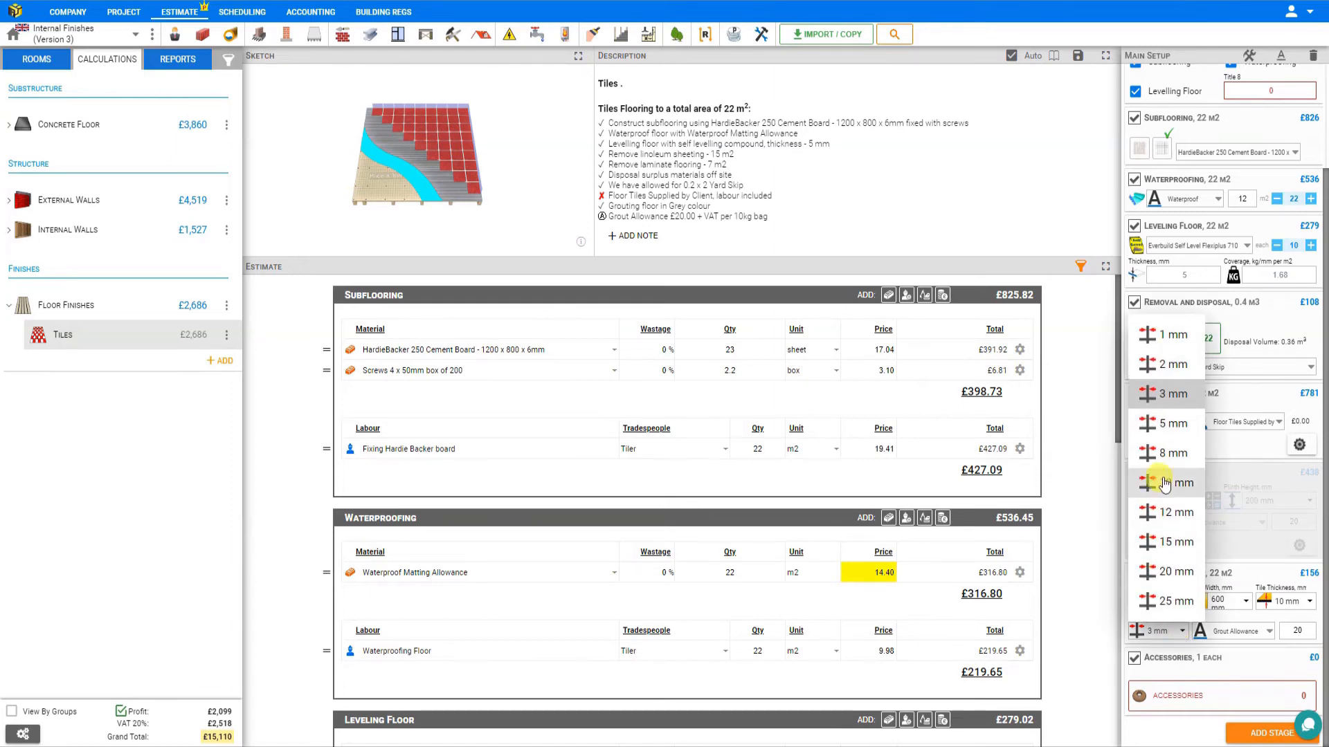
{"action": "left_click", "coordinate": [1173, 425]}
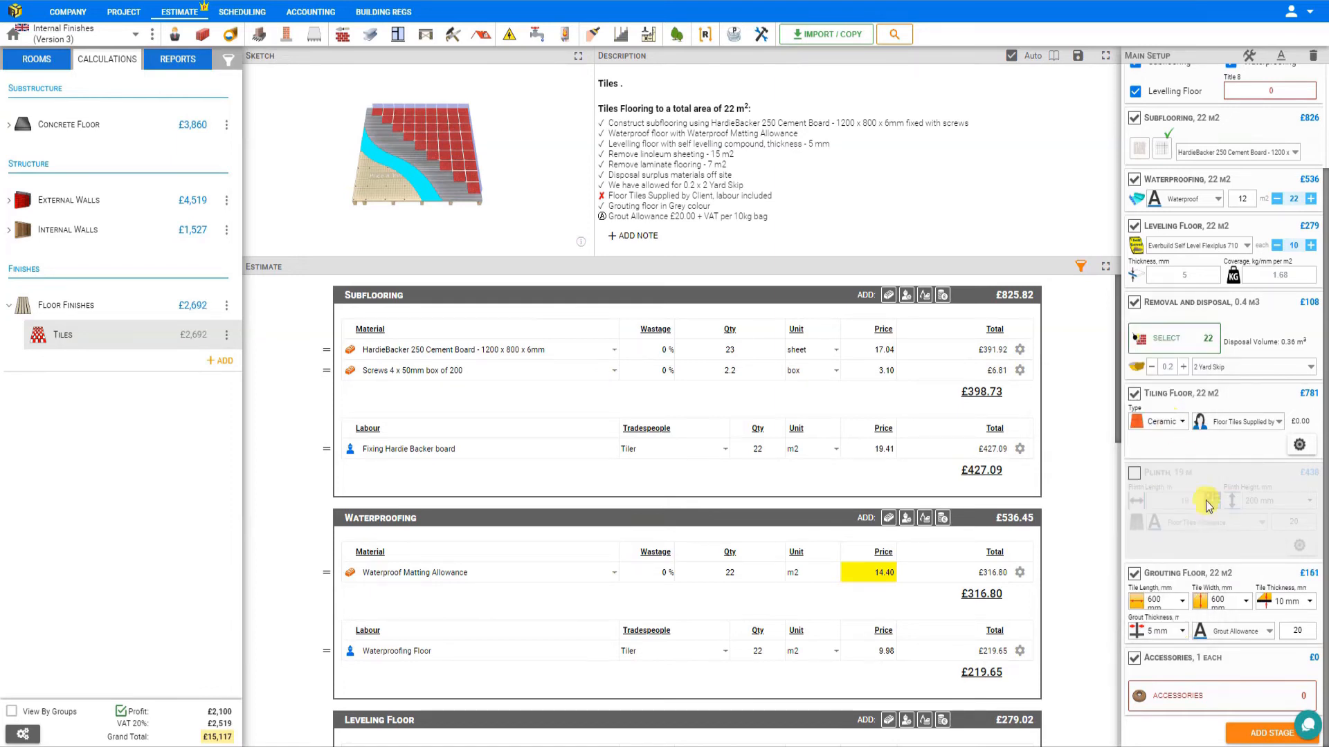
{"action": "left_click", "coordinate": [1265, 638]}
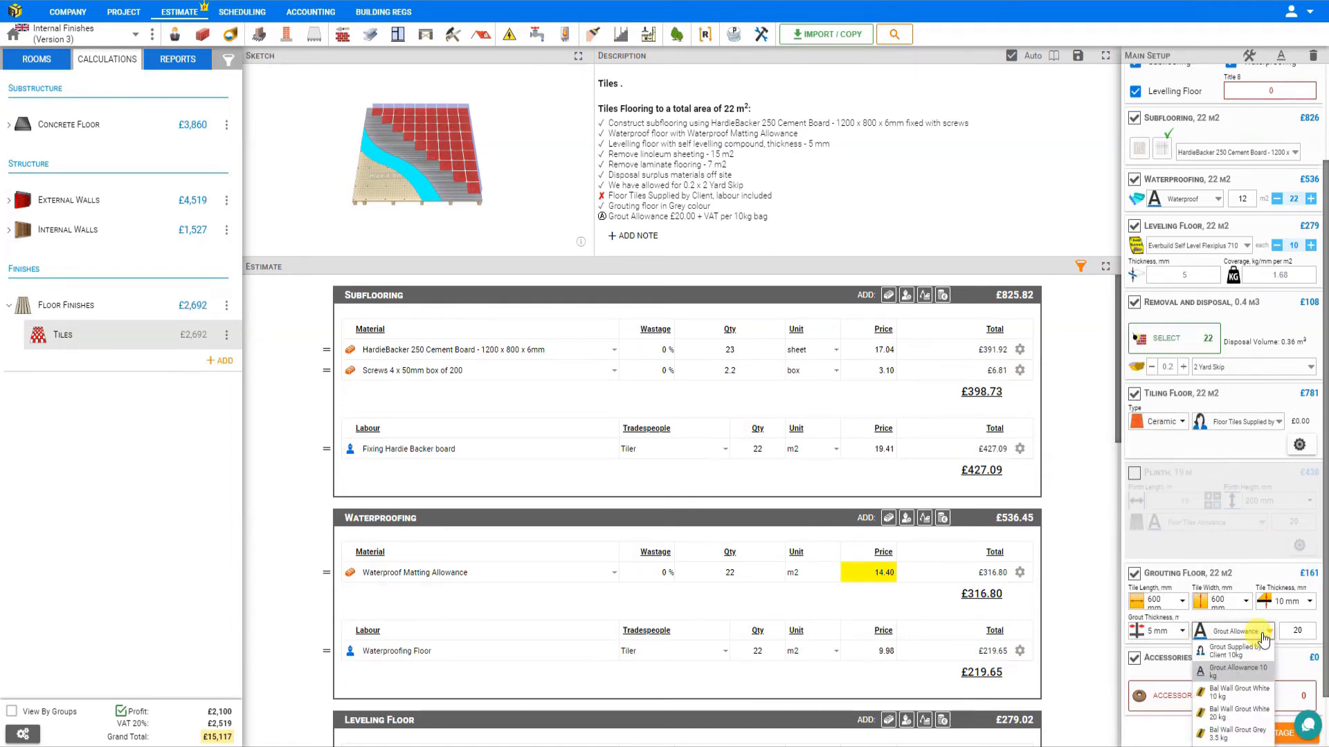
{"action": "left_click", "coordinate": [1265, 638]}
{"action": "left_click", "coordinate": [1263, 636]}
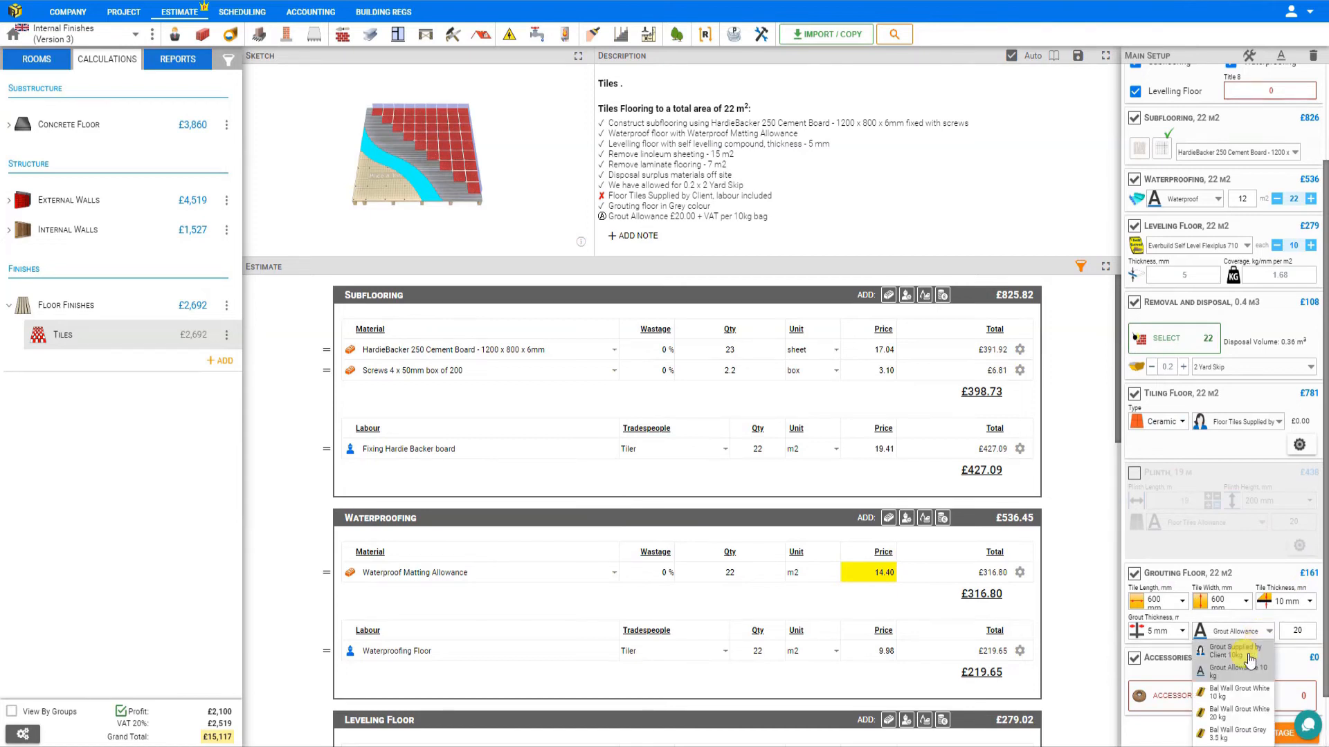
{"action": "left_click", "coordinate": [1256, 692]}
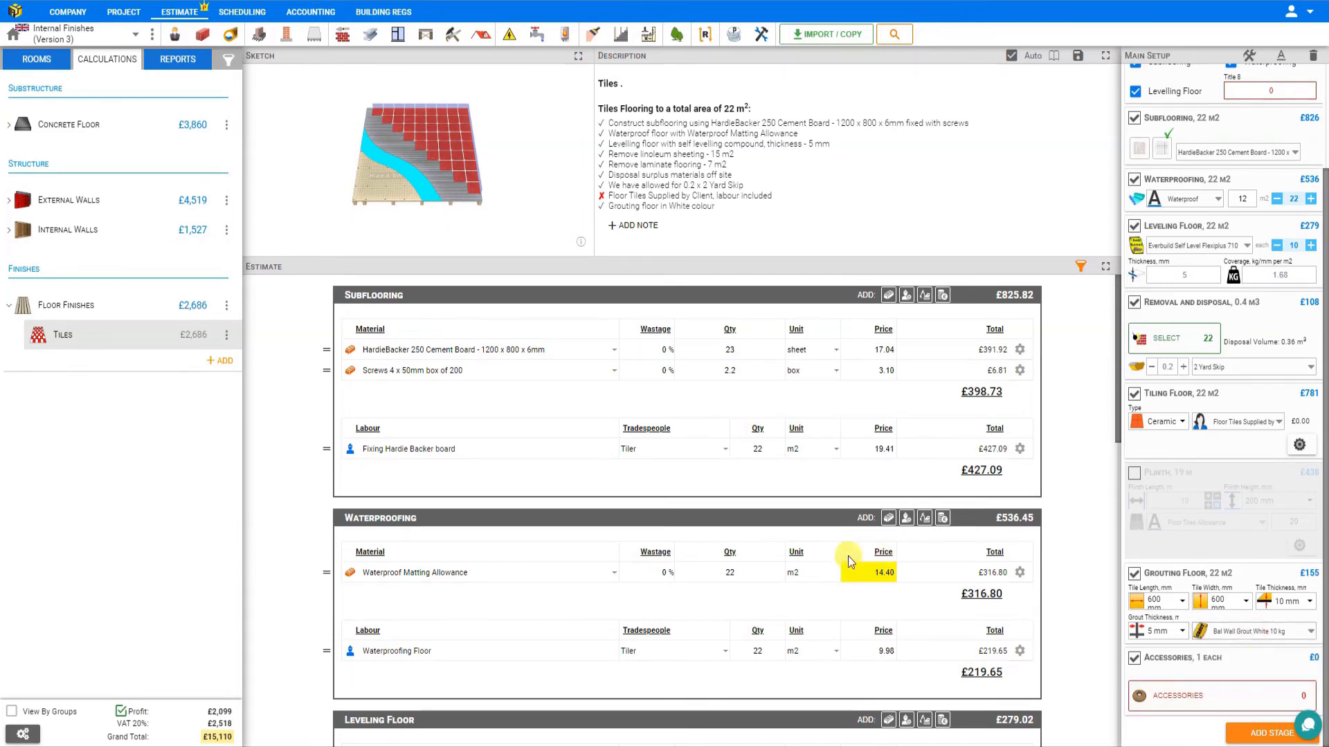
- Set the quantity of Bal Wall Grout White 10 kg in the Grouting Floor estimate to 1 bag
{"action": "scroll", "coordinate": [832, 554], "scroll_direction": "down", "scroll_amount": 8}
{"action": "scroll", "coordinate": [832, 558], "scroll_direction": "down", "scroll_amount": 5}
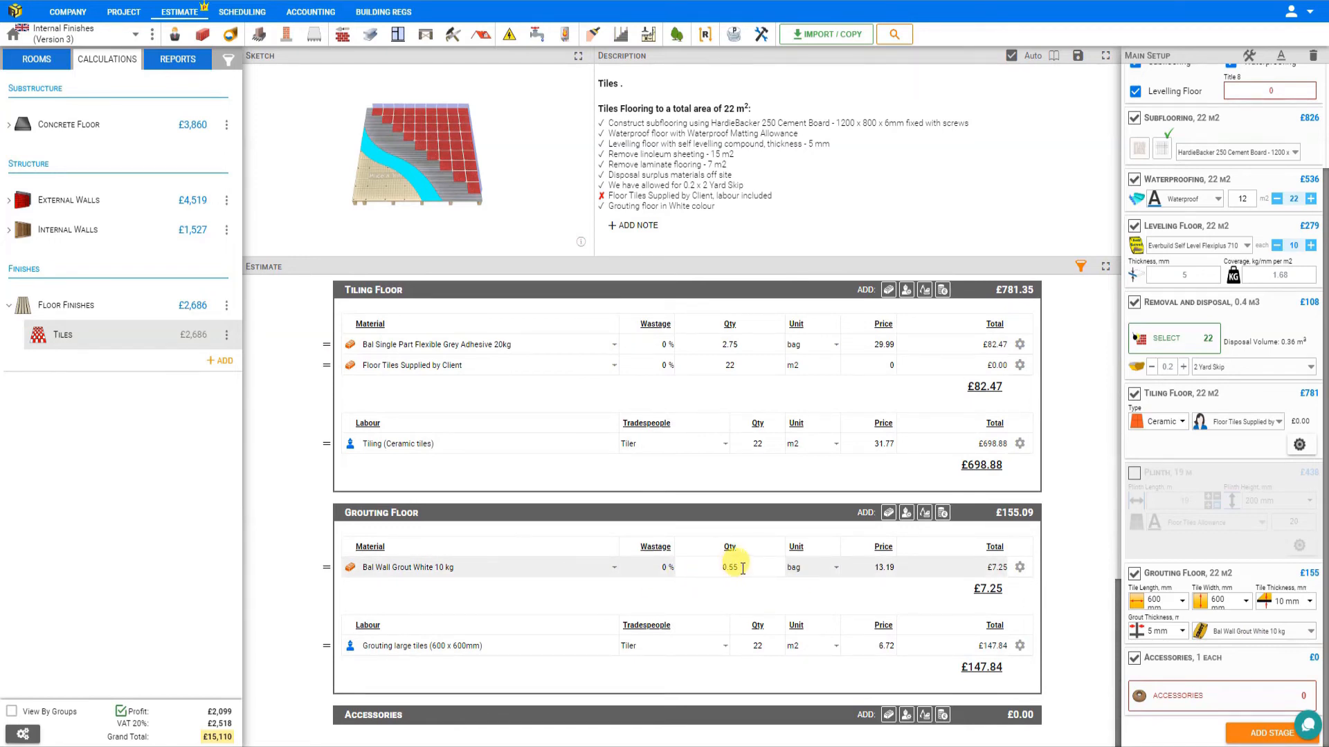
{"action": "left_click_drag", "start_coordinate": [742, 569], "coordinate": [689, 568]}
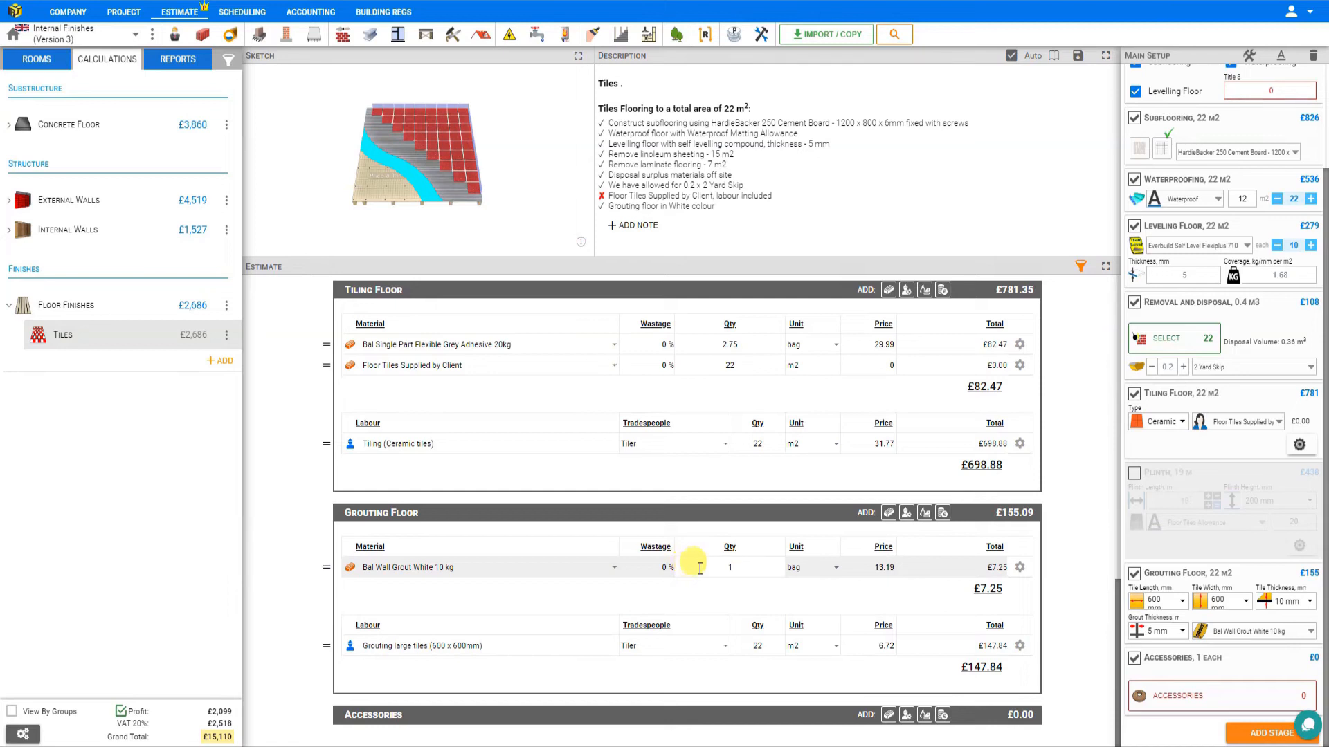
{"action": "type", "text": "1"}
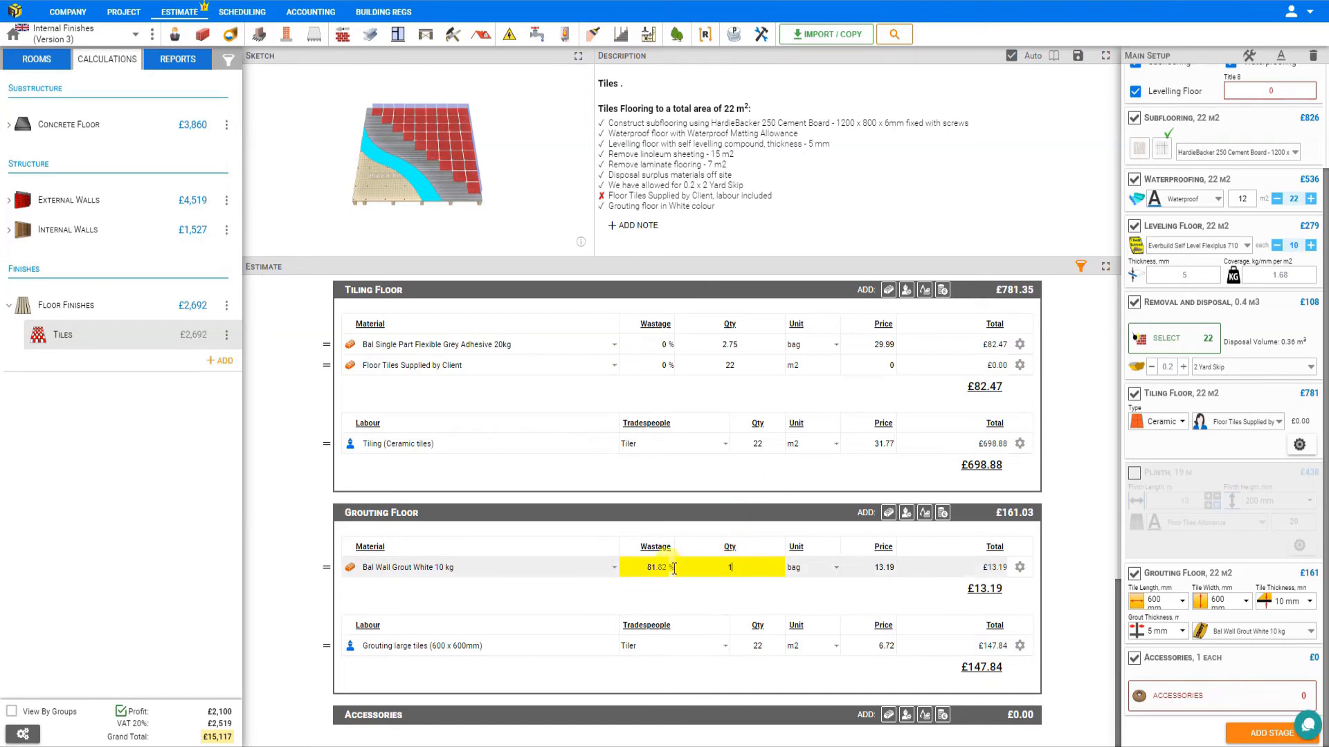
- Review the product categories available for the tile floor's accessories, from sealants through to floor adhesives
{"action": "left_click", "coordinate": [1203, 705]}
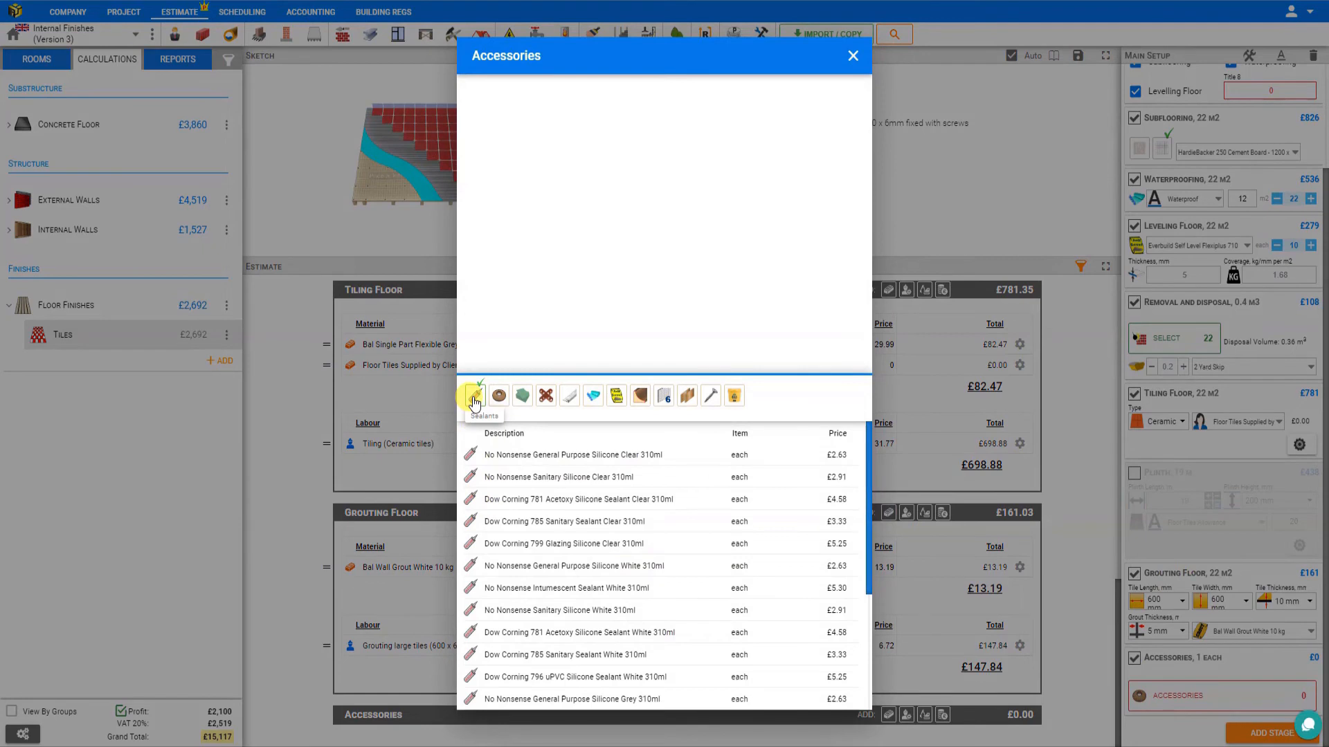
{"action": "left_click", "coordinate": [499, 395]}
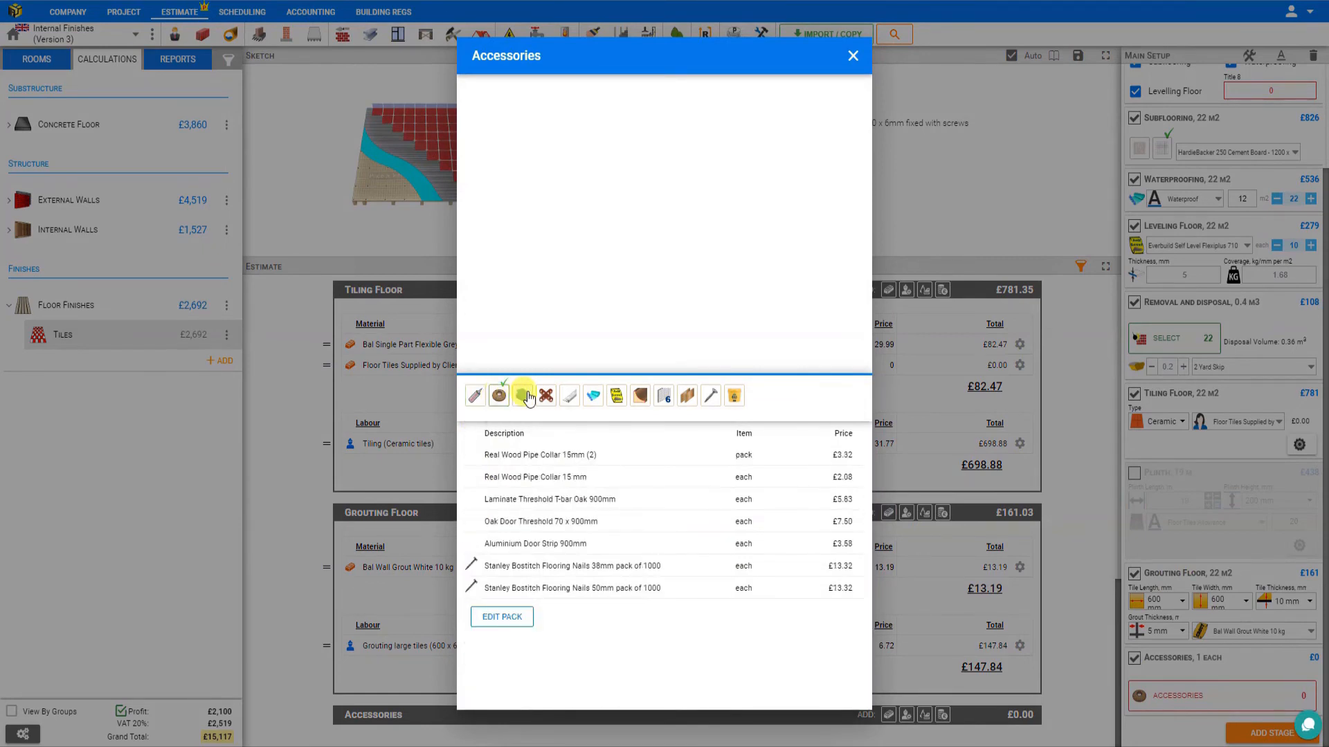
{"action": "left_click", "coordinate": [524, 397]}
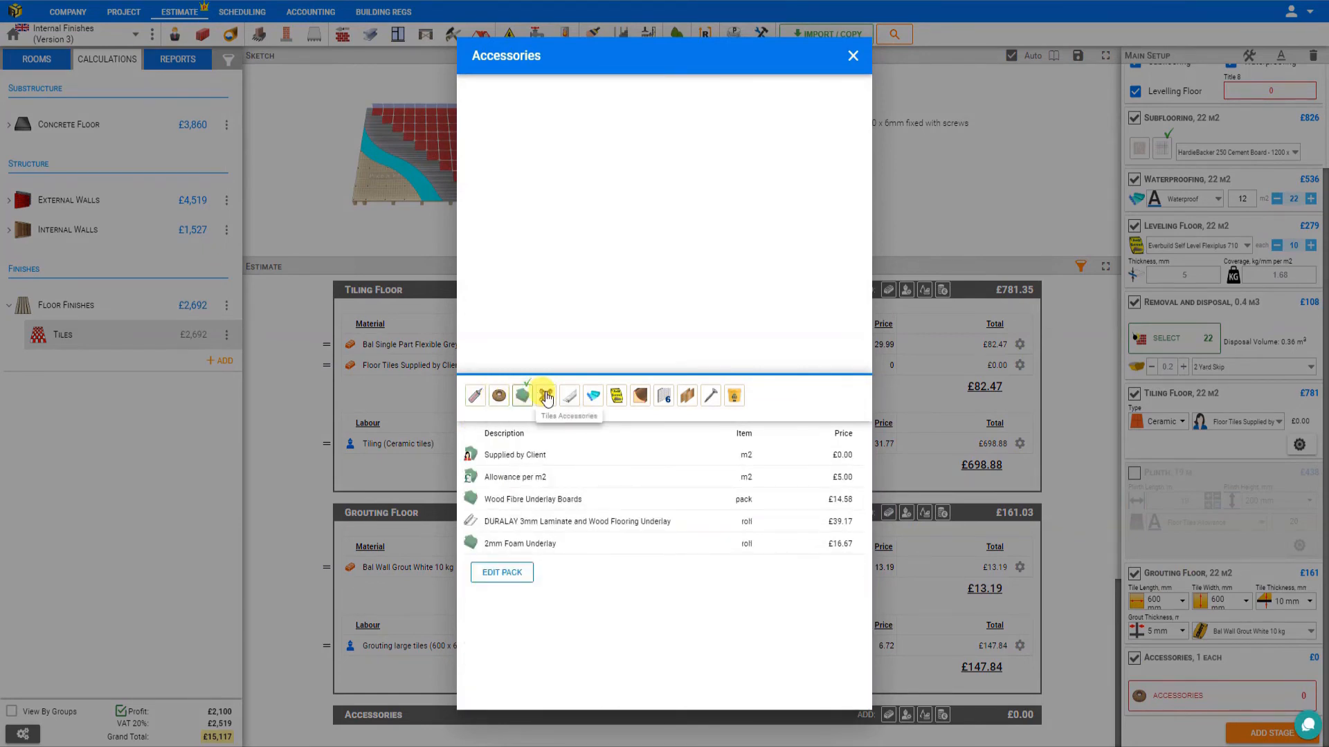
{"action": "left_click", "coordinate": [546, 398]}
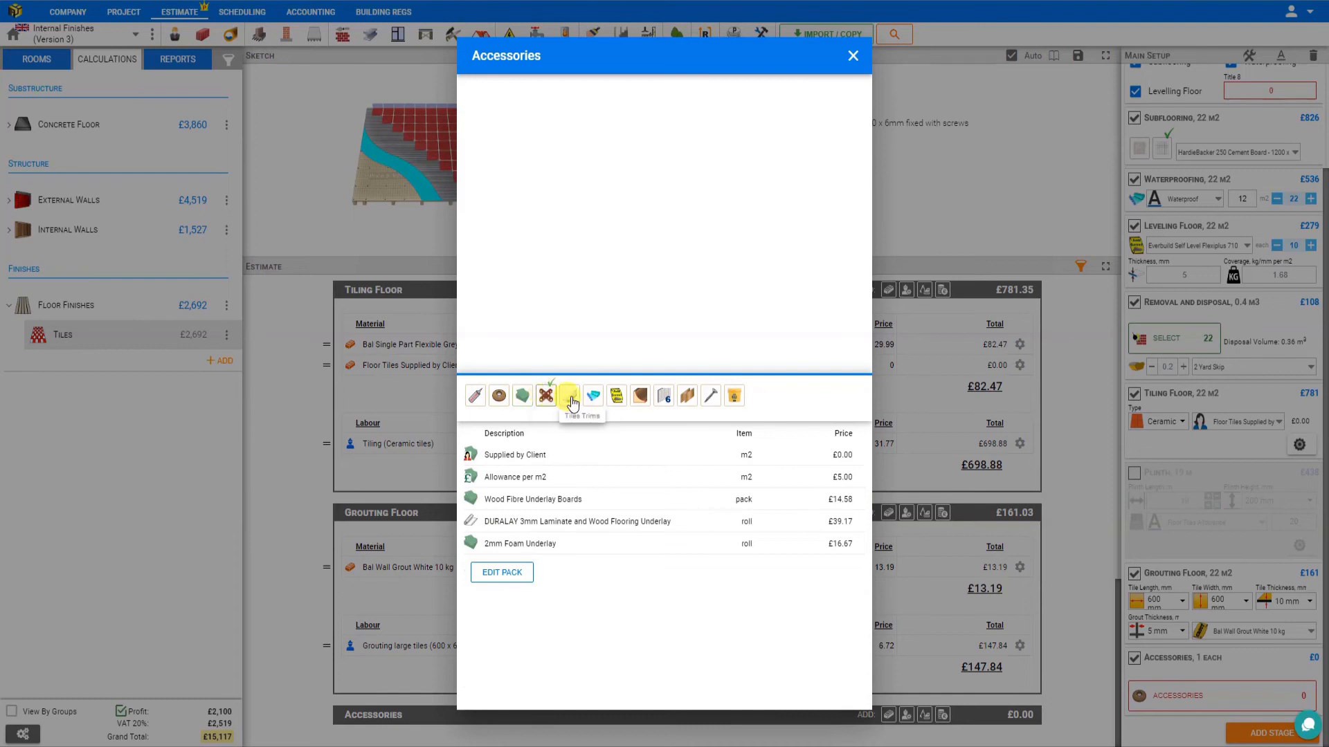
{"action": "left_click", "coordinate": [569, 398]}
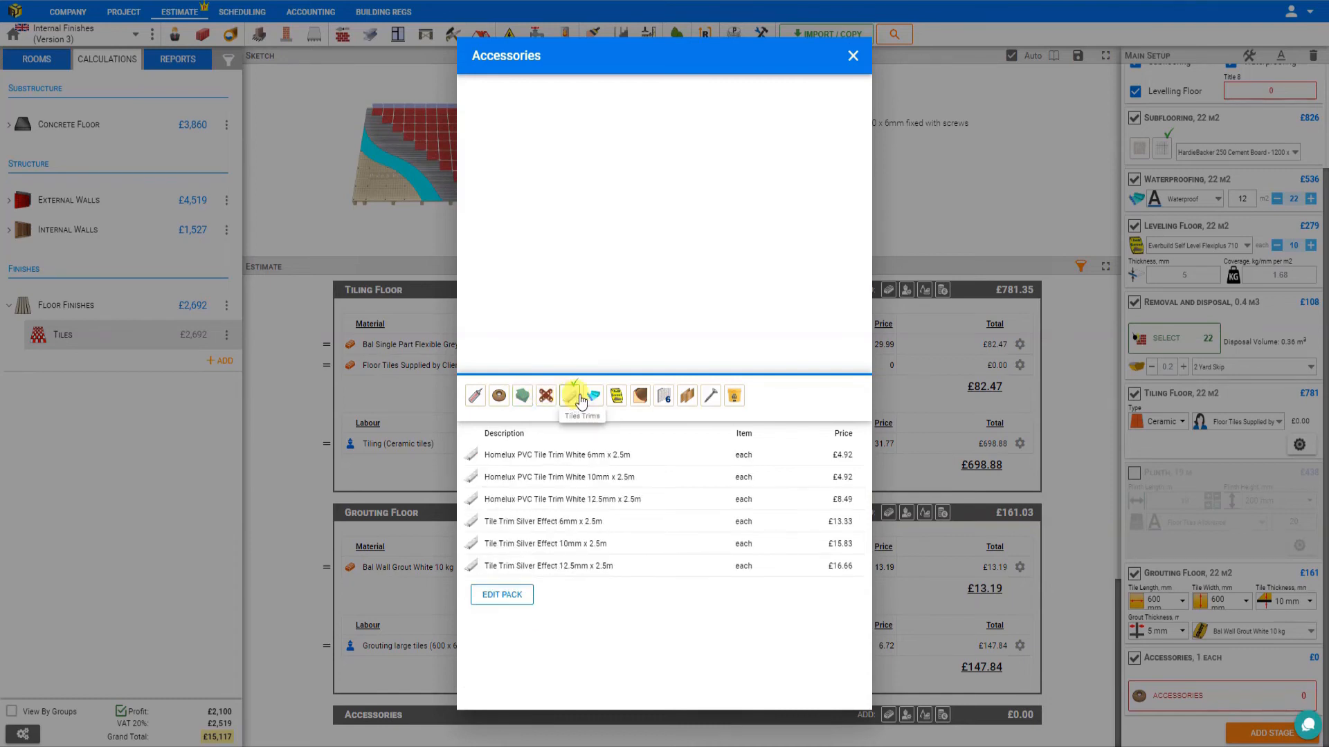
{"action": "left_click", "coordinate": [592, 398]}
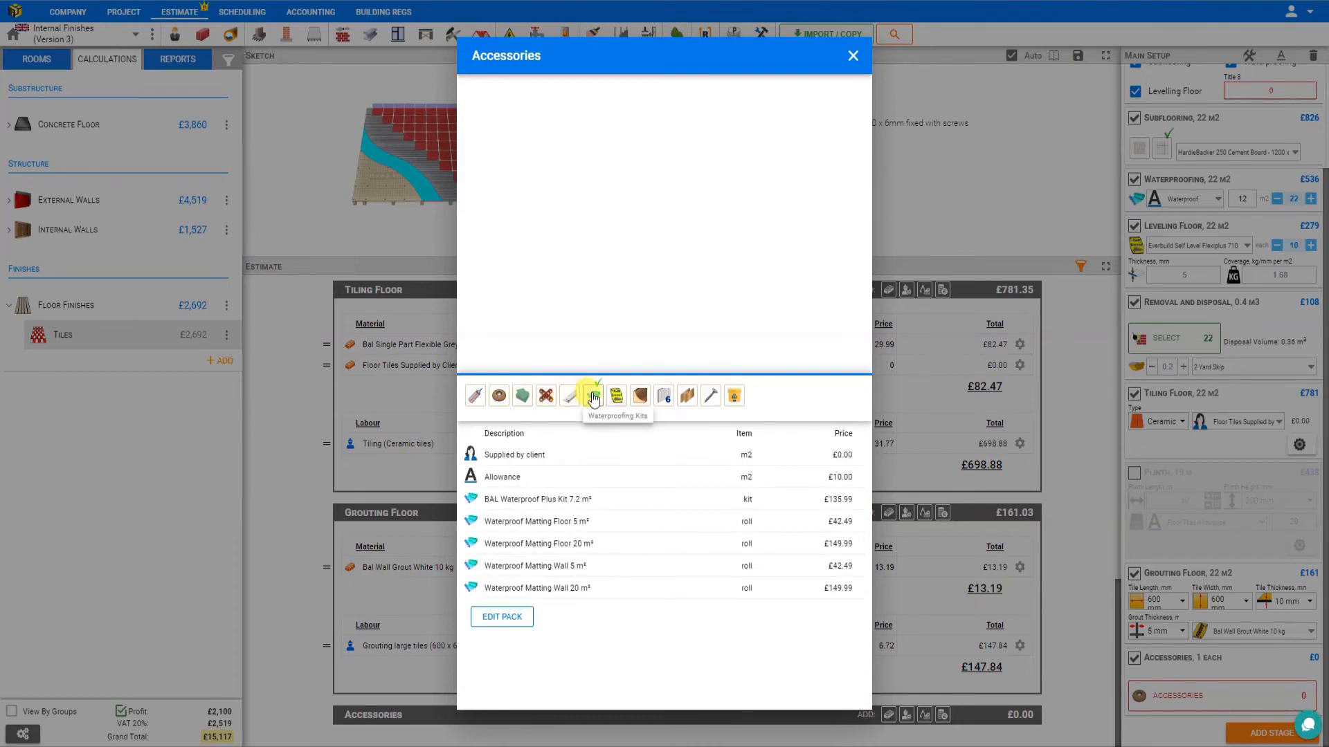
{"action": "left_click", "coordinate": [615, 398]}
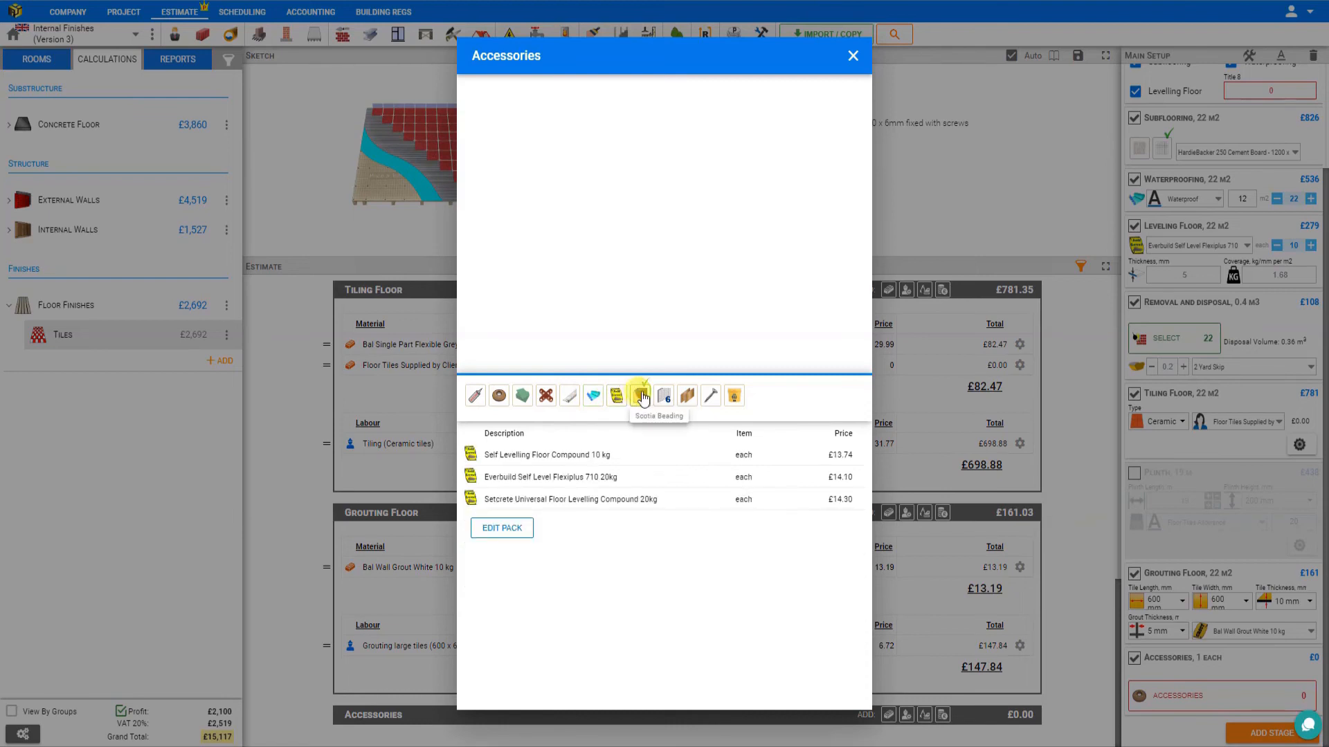
{"action": "left_click", "coordinate": [640, 398]}
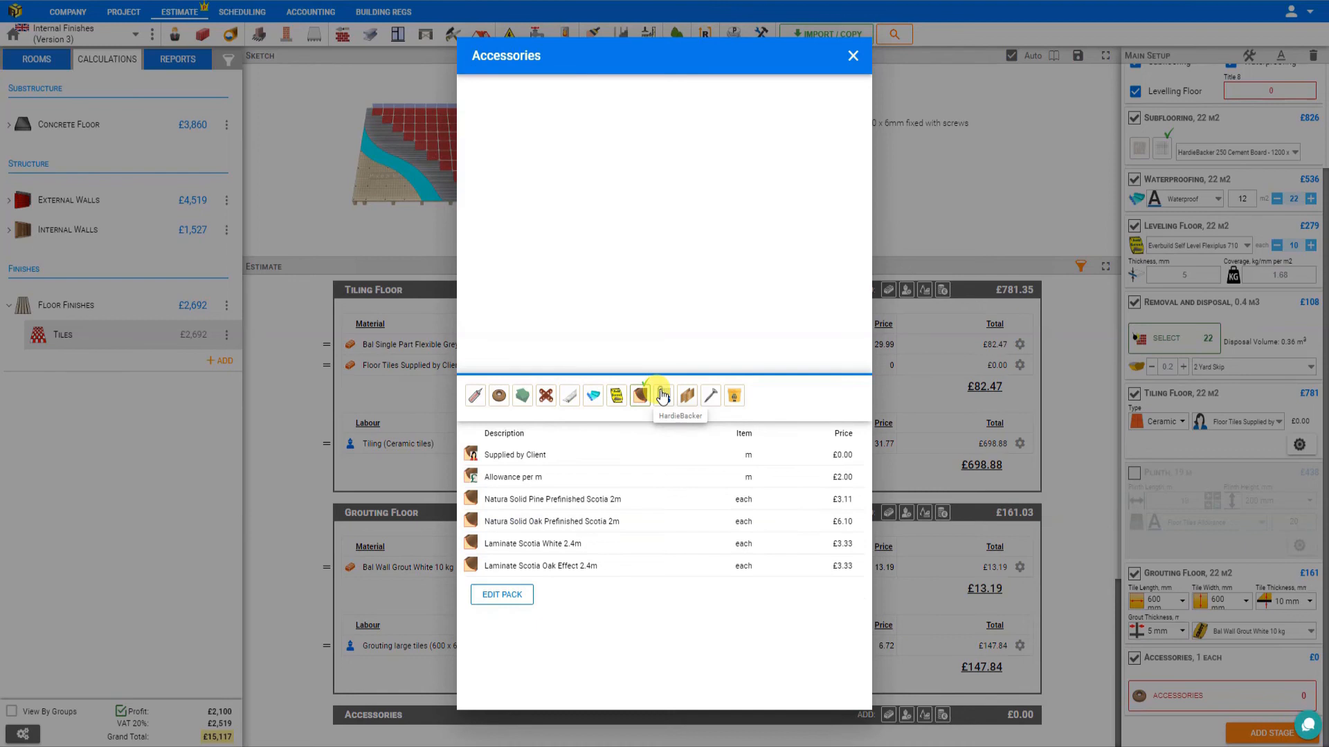
{"action": "left_click", "coordinate": [662, 396]}
{"action": "left_click", "coordinate": [689, 396]}
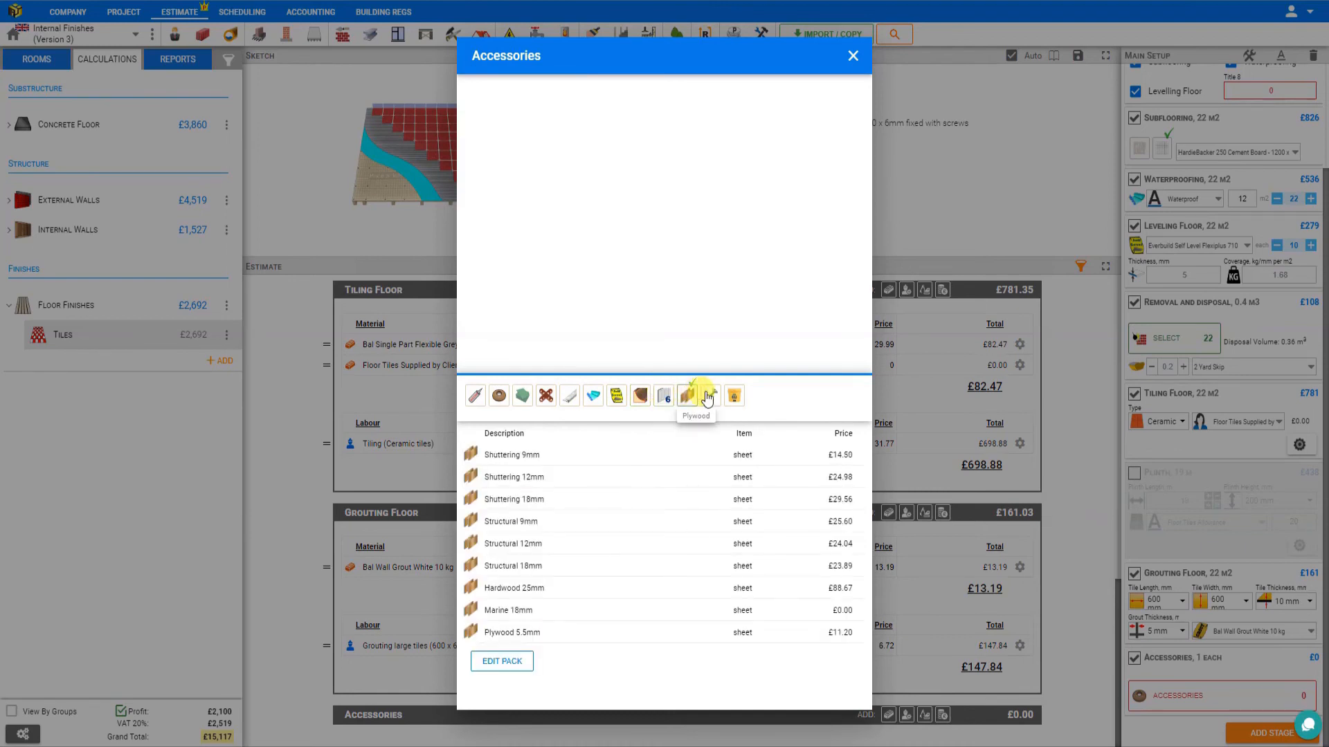
{"action": "left_click", "coordinate": [715, 397]}
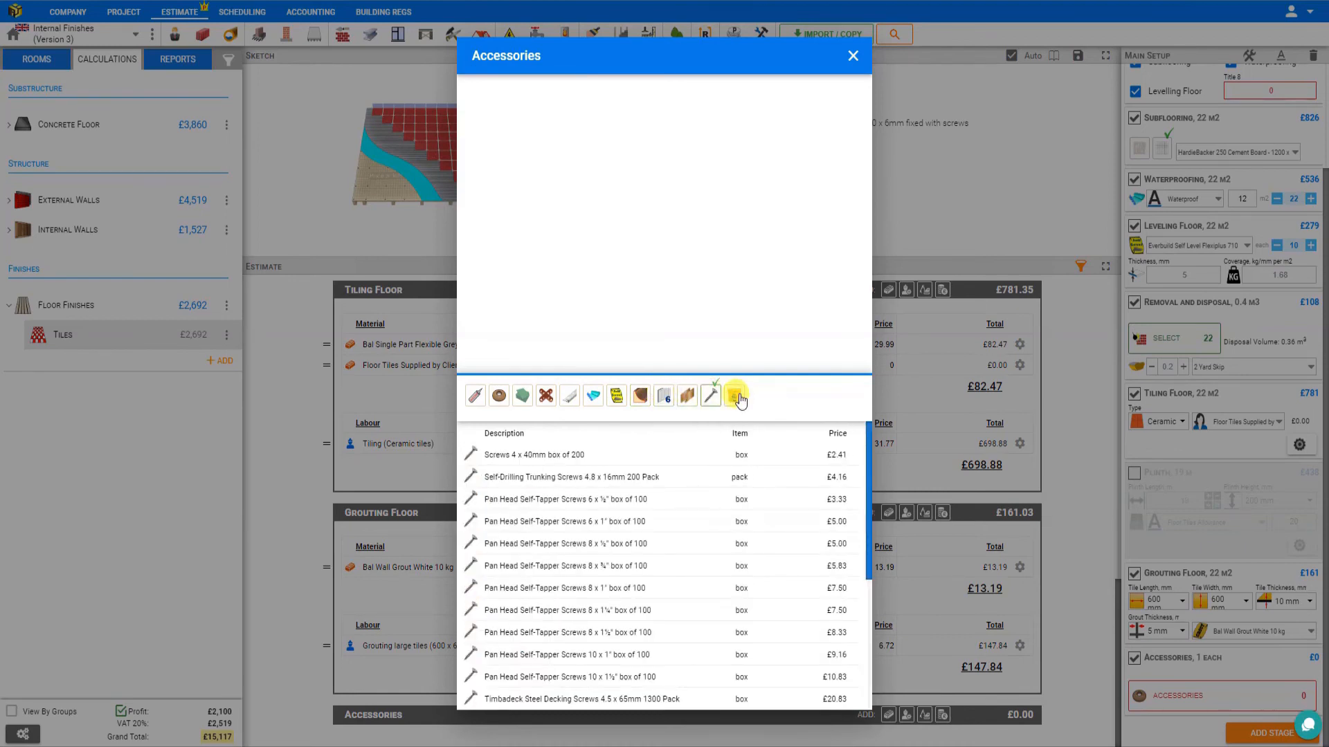
{"action": "left_click", "coordinate": [736, 396]}
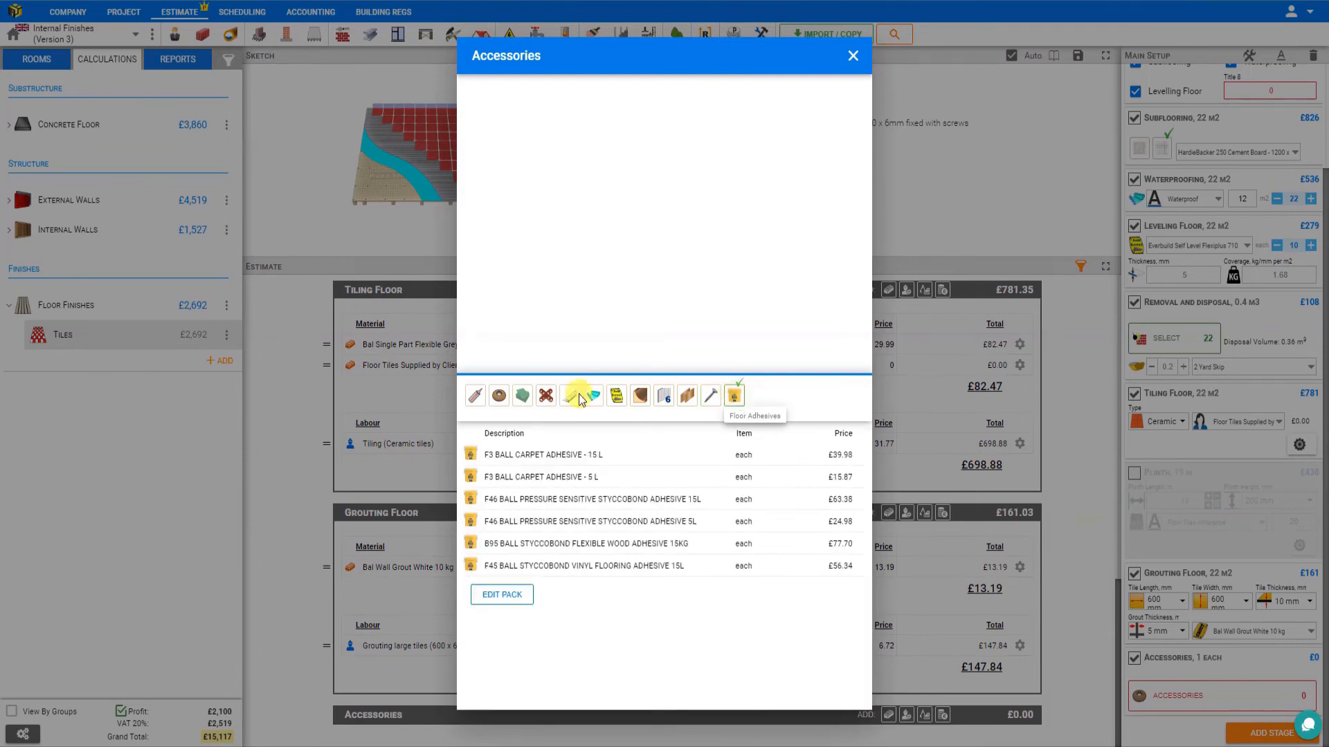
- Add one Real Wood Pipe Collar 15 mm, two Laminate Threshold T-bar Oak 900mm and one Aluminium Door Strip 900mm from the flooring accessories
{"action": "left_click", "coordinate": [499, 398]}
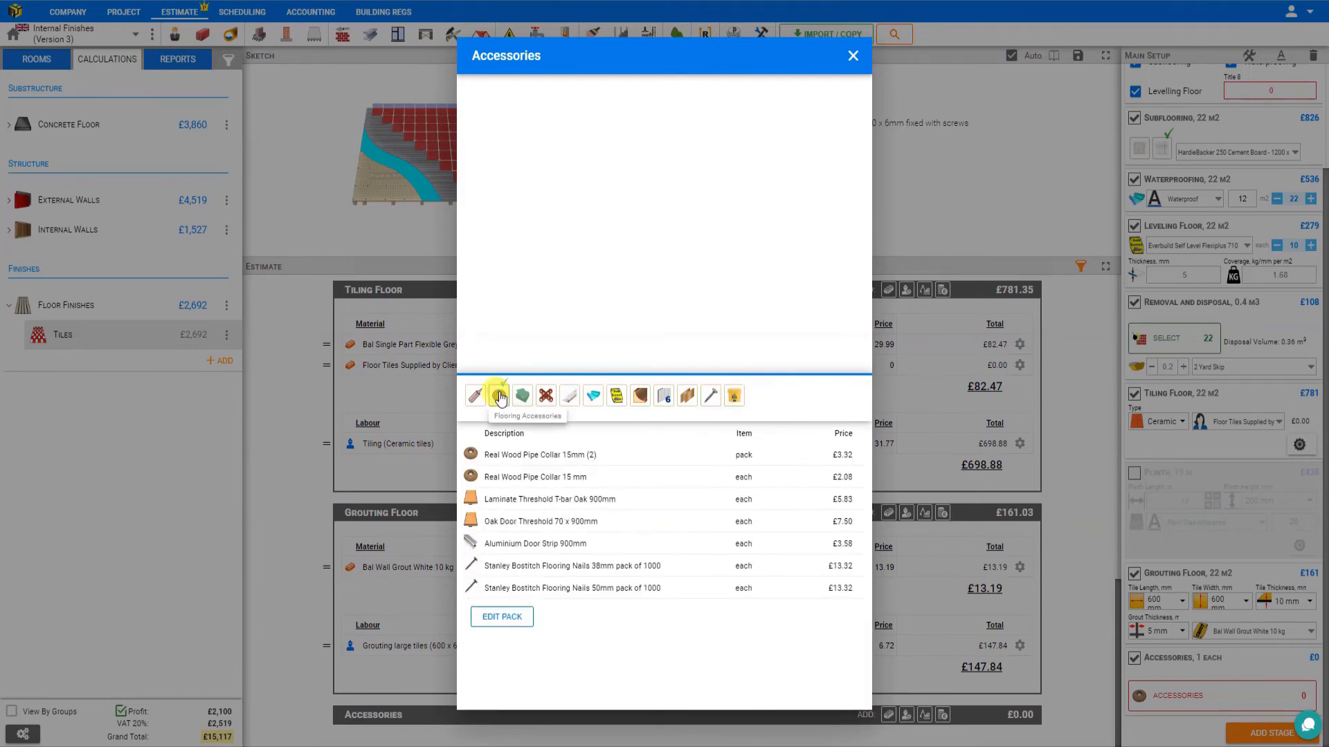
{"action": "left_click", "coordinate": [538, 478]}
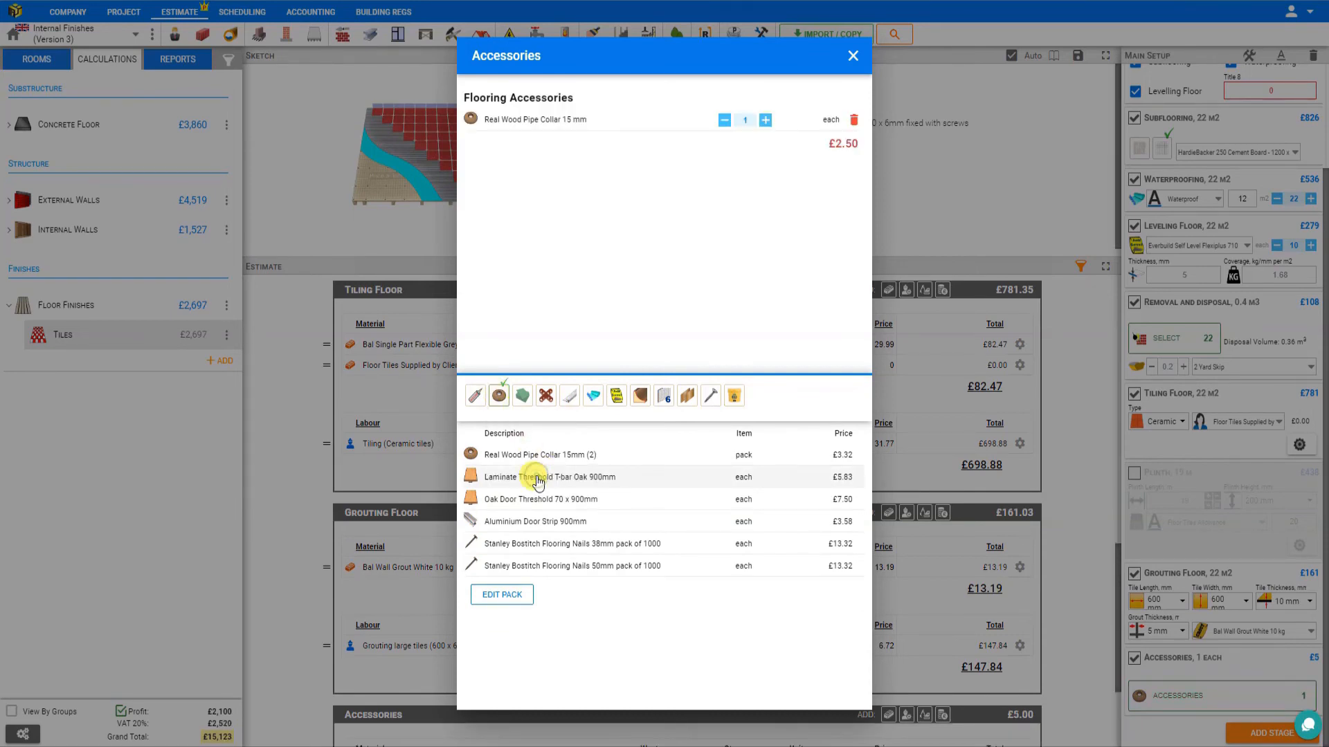
{"action": "left_click", "coordinate": [539, 479]}
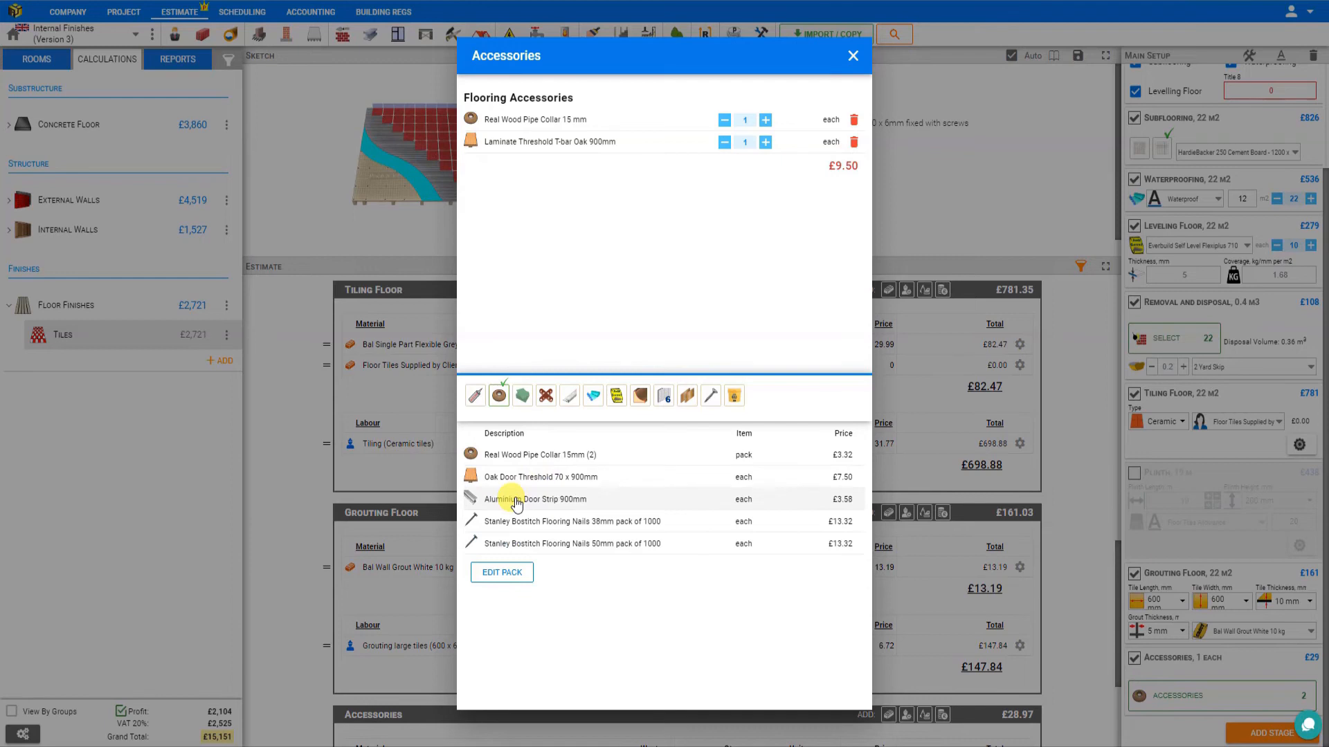
{"action": "left_click", "coordinate": [516, 500]}
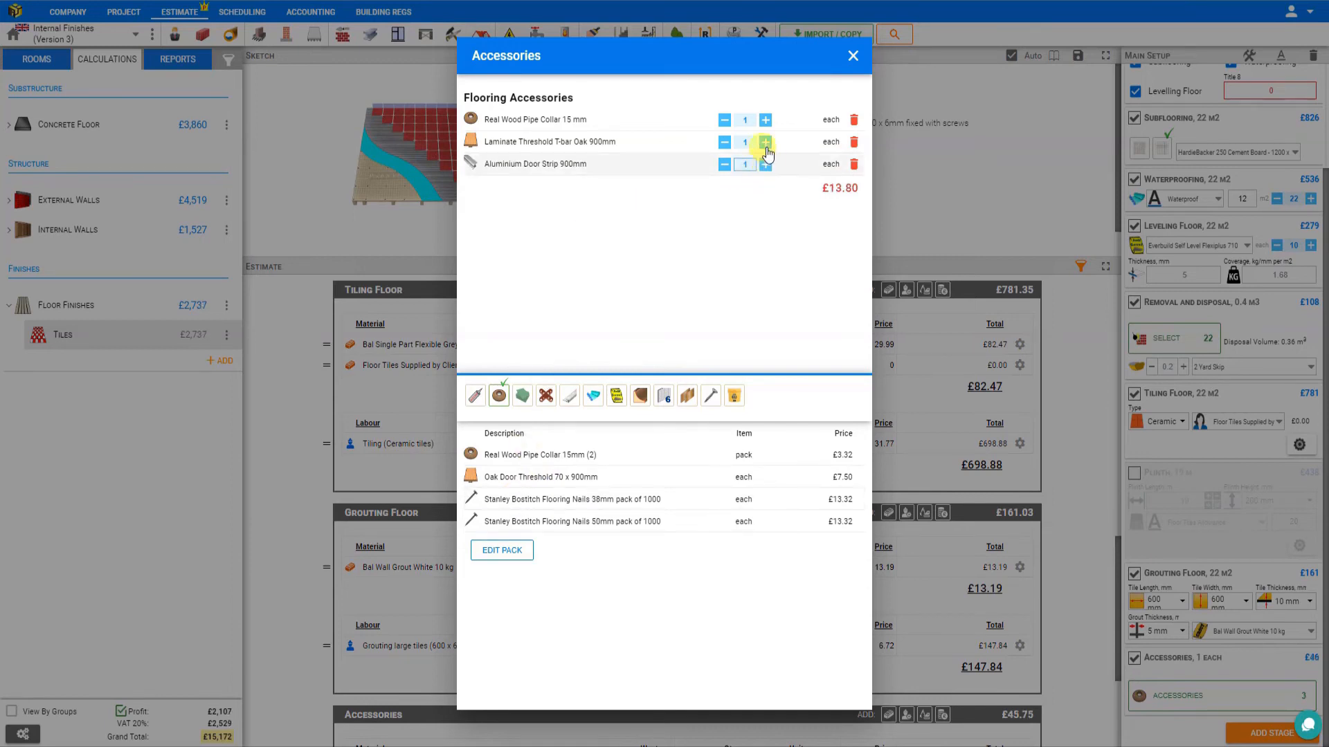
{"action": "left_click", "coordinate": [765, 142]}
- Add one roll of 2mm Foam Underlay and one pack of 500 Rubi 1mm tile spacers, then finish the accessories selection
{"action": "left_click", "coordinate": [523, 395]}
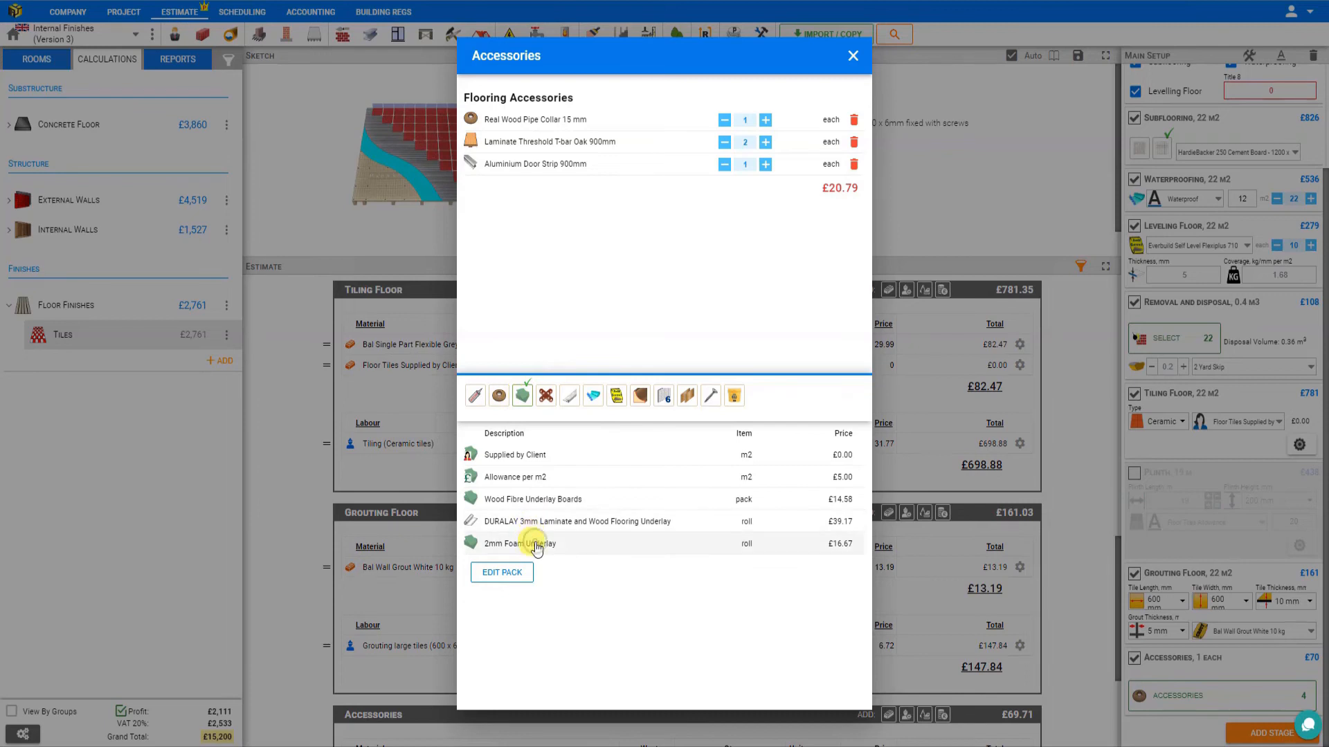
{"action": "left_click", "coordinate": [537, 542]}
{"action": "left_click", "coordinate": [547, 398]}
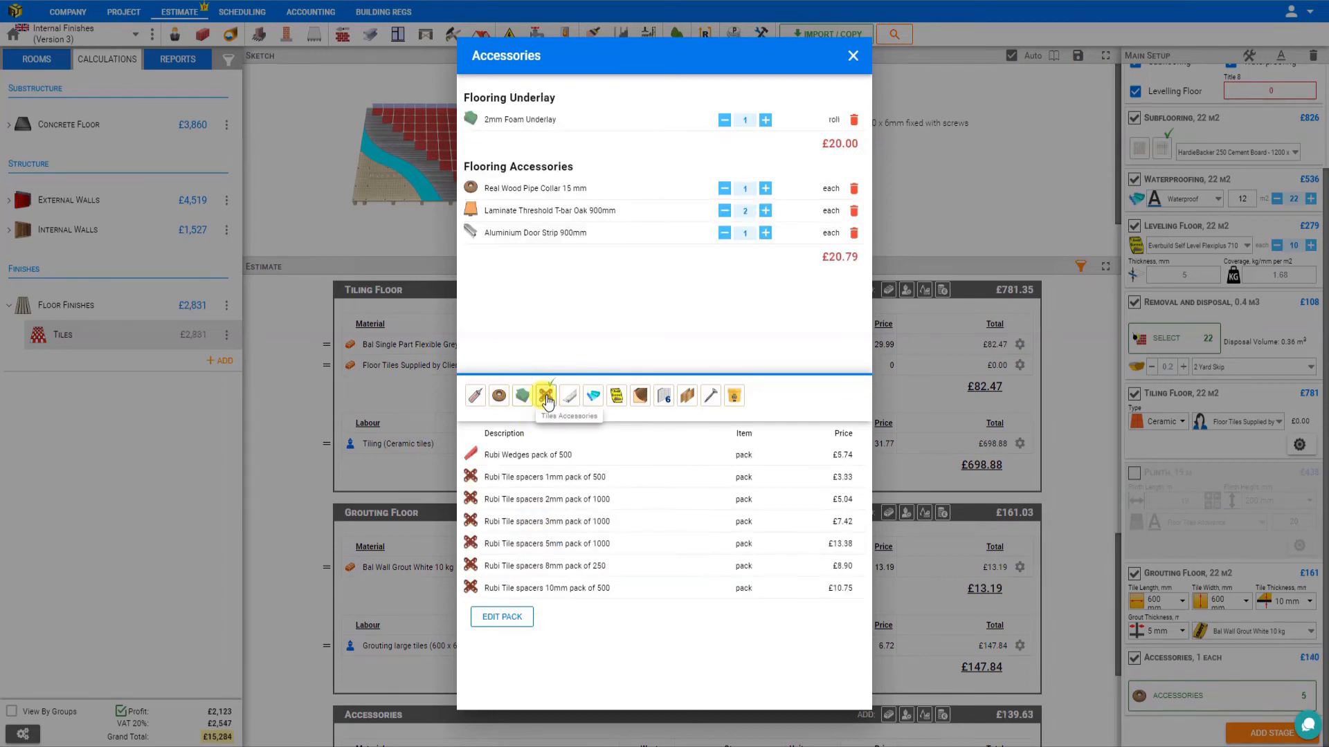
{"action": "left_click", "coordinate": [552, 478]}
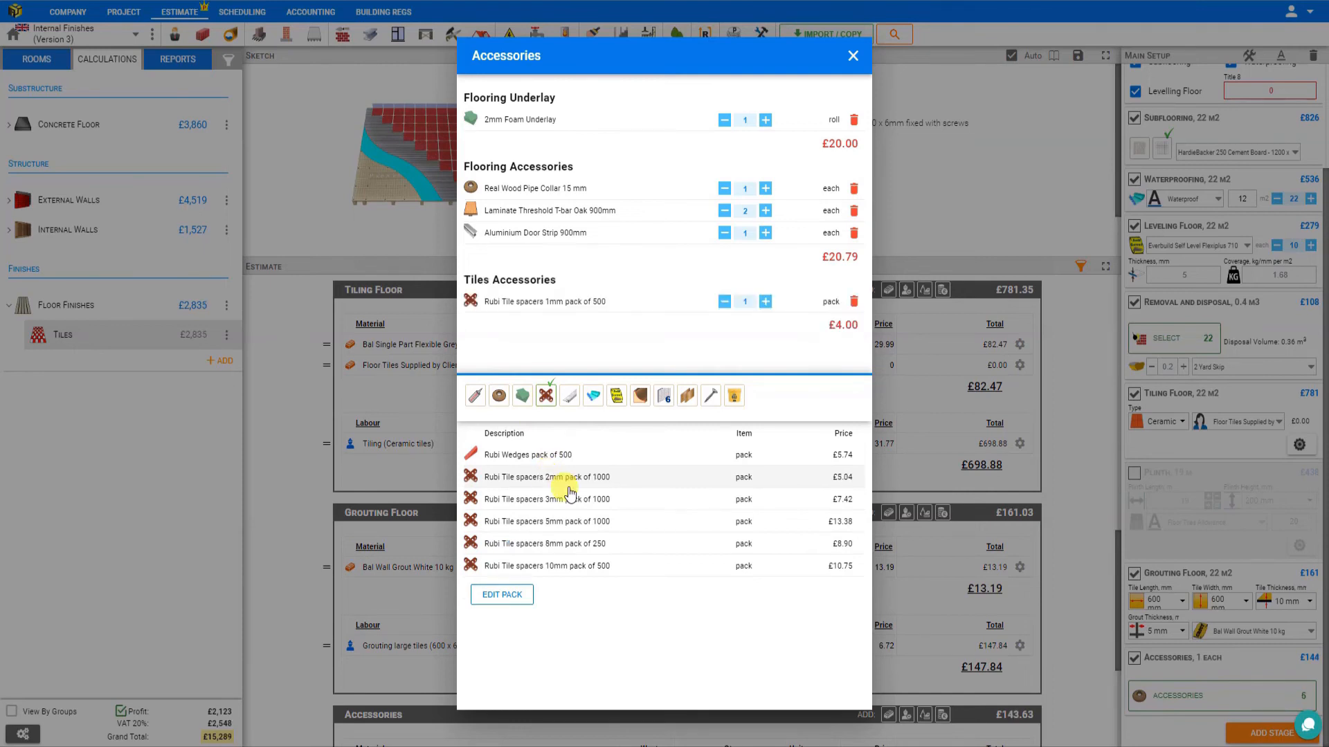
{"action": "left_click", "coordinate": [851, 58]}
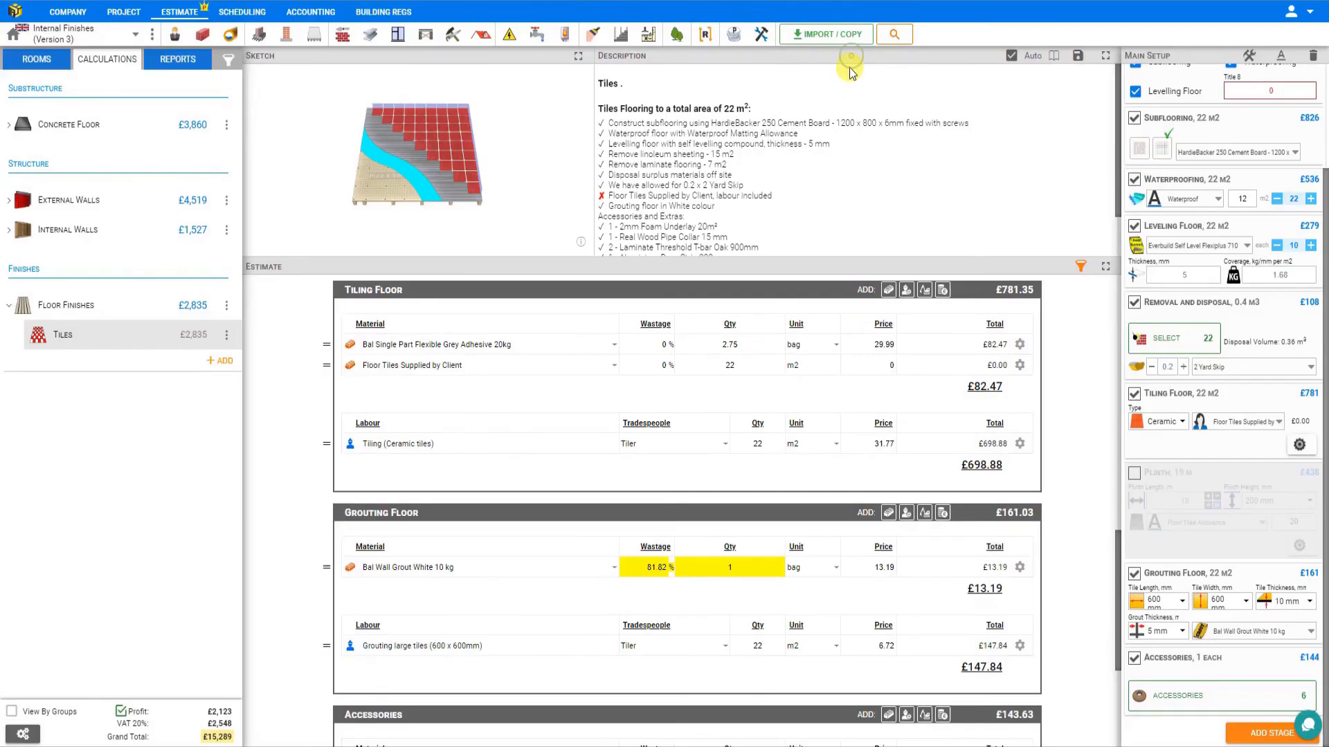
{"action": "scroll", "coordinate": [836, 436], "scroll_direction": "down", "scroll_amount": 3}
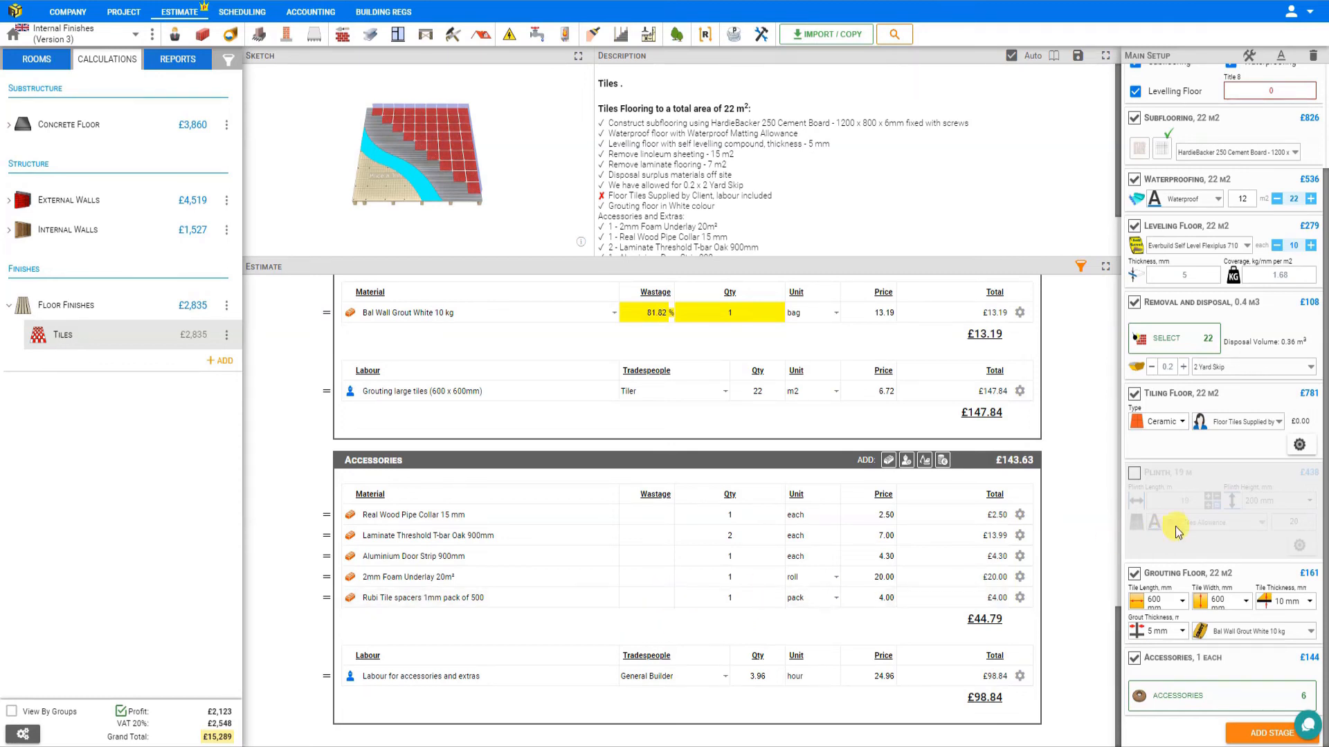
- Rename the tile calculation as Tiles for Kitchen
{"action": "scroll", "coordinate": [1176, 526], "scroll_direction": "up", "scroll_amount": 3}
{"action": "left_click", "coordinate": [1170, 78]}
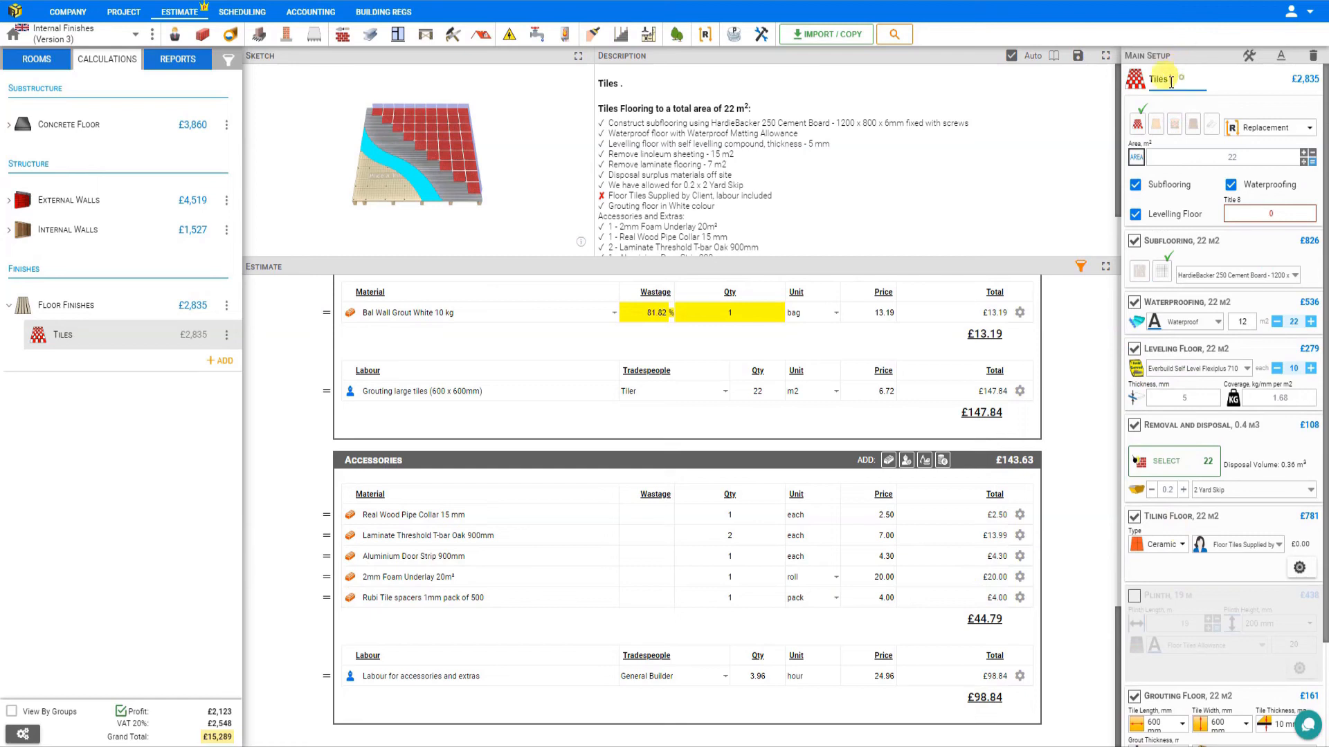
{"action": "double_click", "coordinate": [1154, 77]}
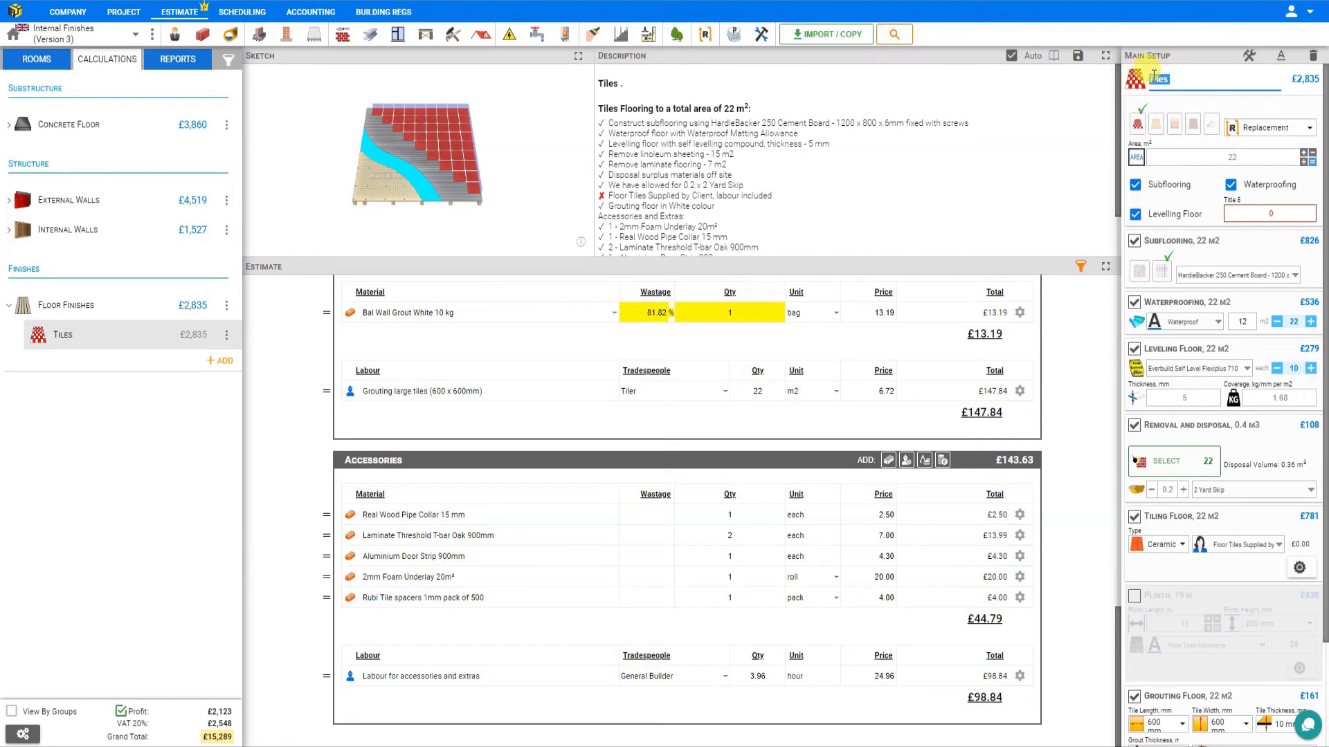
{"action": "key", "text": "End"}
- Duplicate the Tiles for Kitchen calculation and open the copy
{"action": "left_click", "coordinate": [226, 342]}
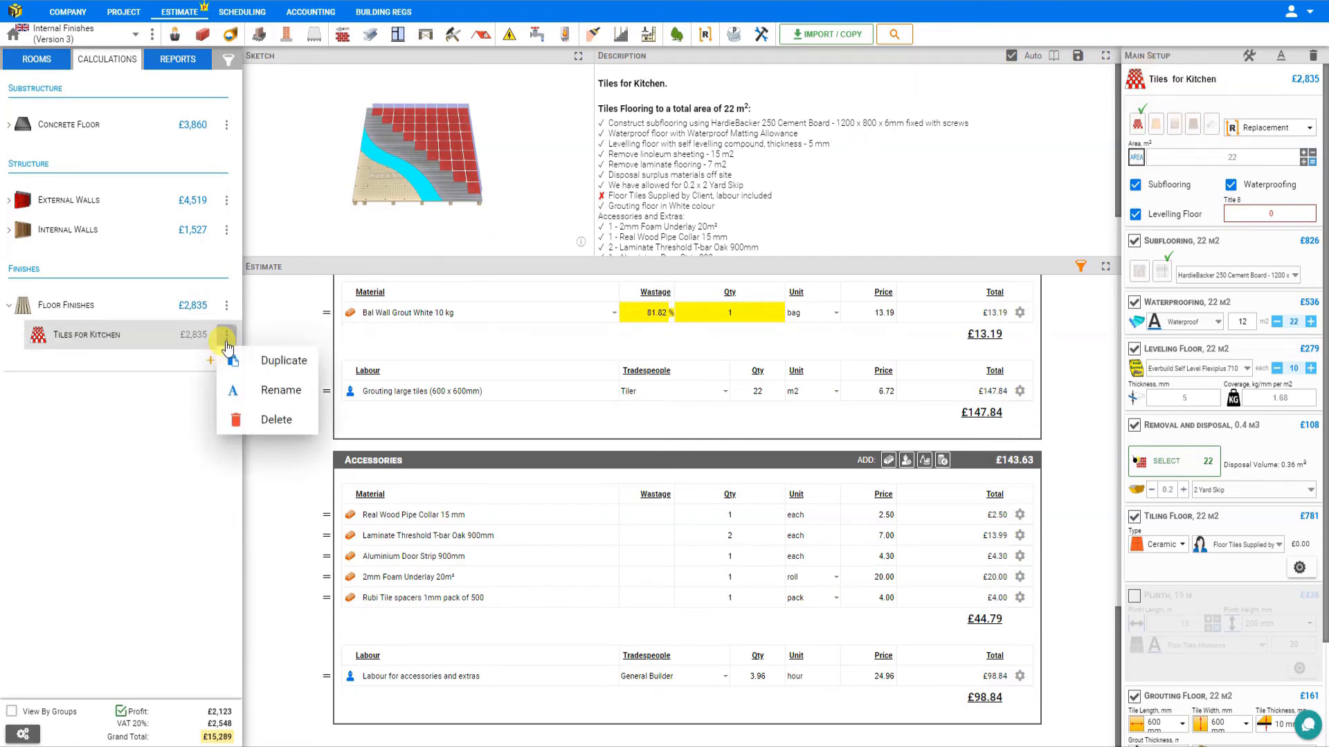
{"action": "left_click", "coordinate": [260, 363]}
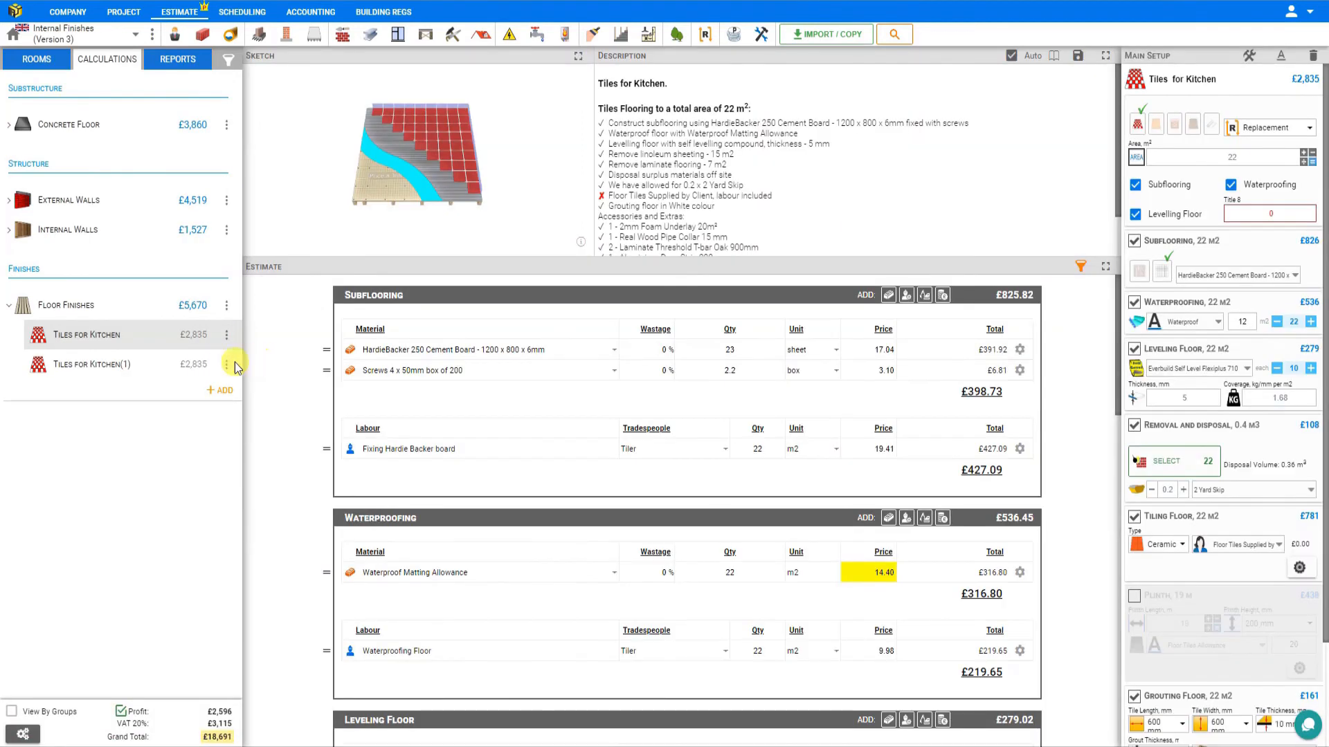
{"action": "left_click", "coordinate": [91, 374]}
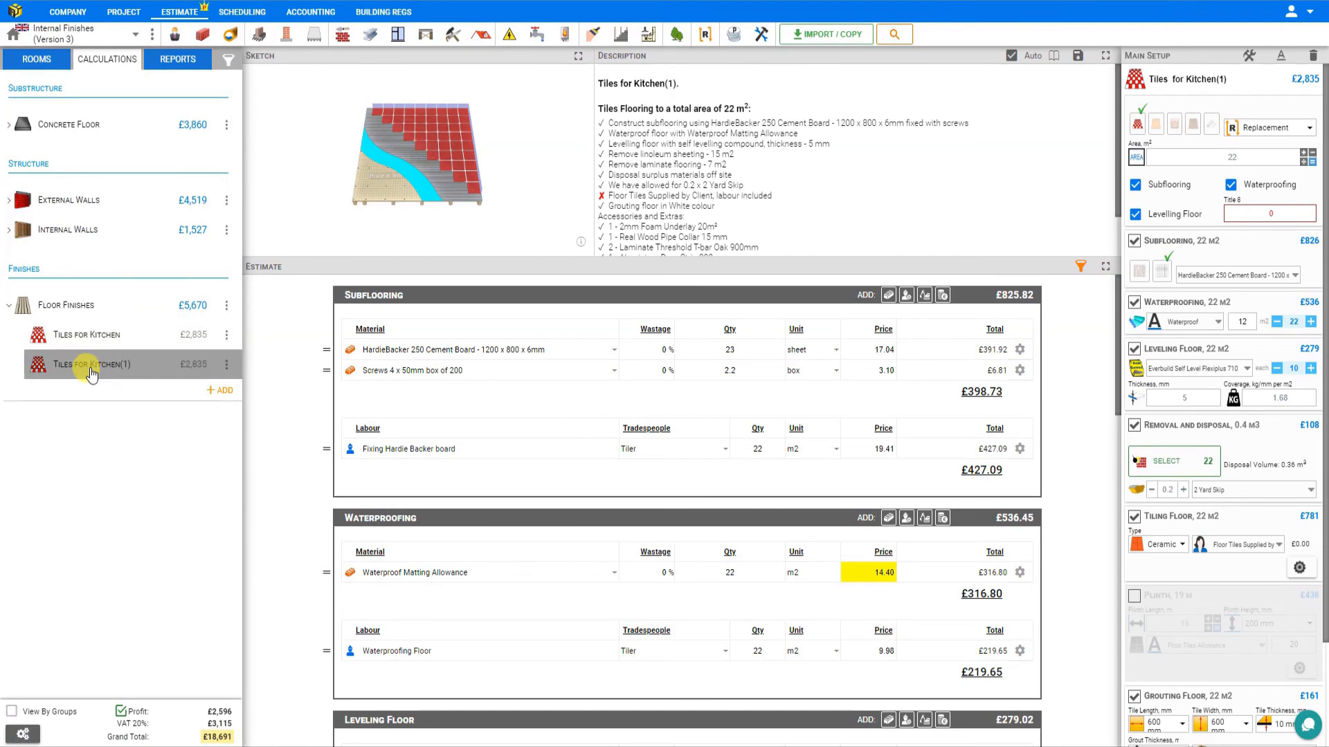
- Rename the duplicated calculation as Tiles for En Suite and set its area to 6 m²
{"action": "left_click", "coordinate": [1236, 81]}
{"action": "left_click", "coordinate": [1229, 81]}
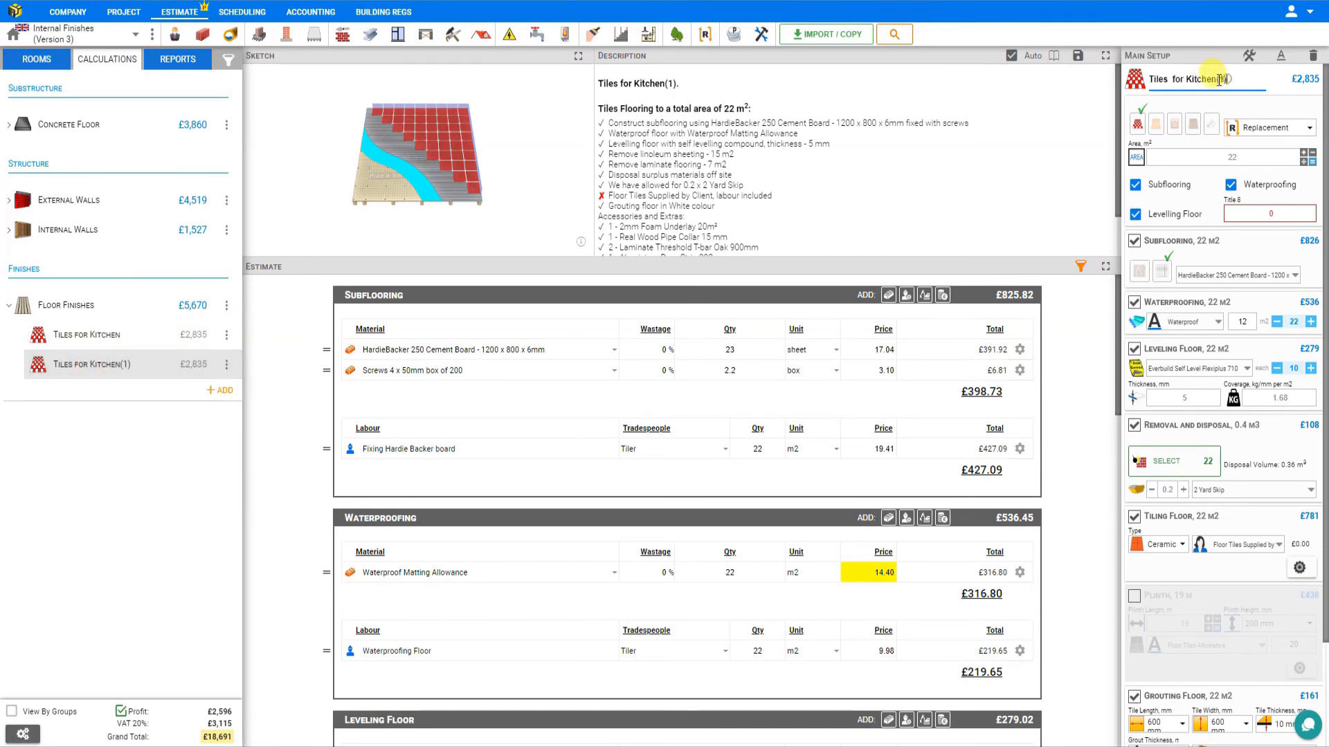
{"action": "left_click", "coordinate": [1187, 81]}
{"action": "left_click", "coordinate": [1244, 79], "text": "shift"}
{"action": "type", "text": "En Su"}
{"action": "key", "text": "Return"}
{"action": "left_click", "coordinate": [1241, 156]}
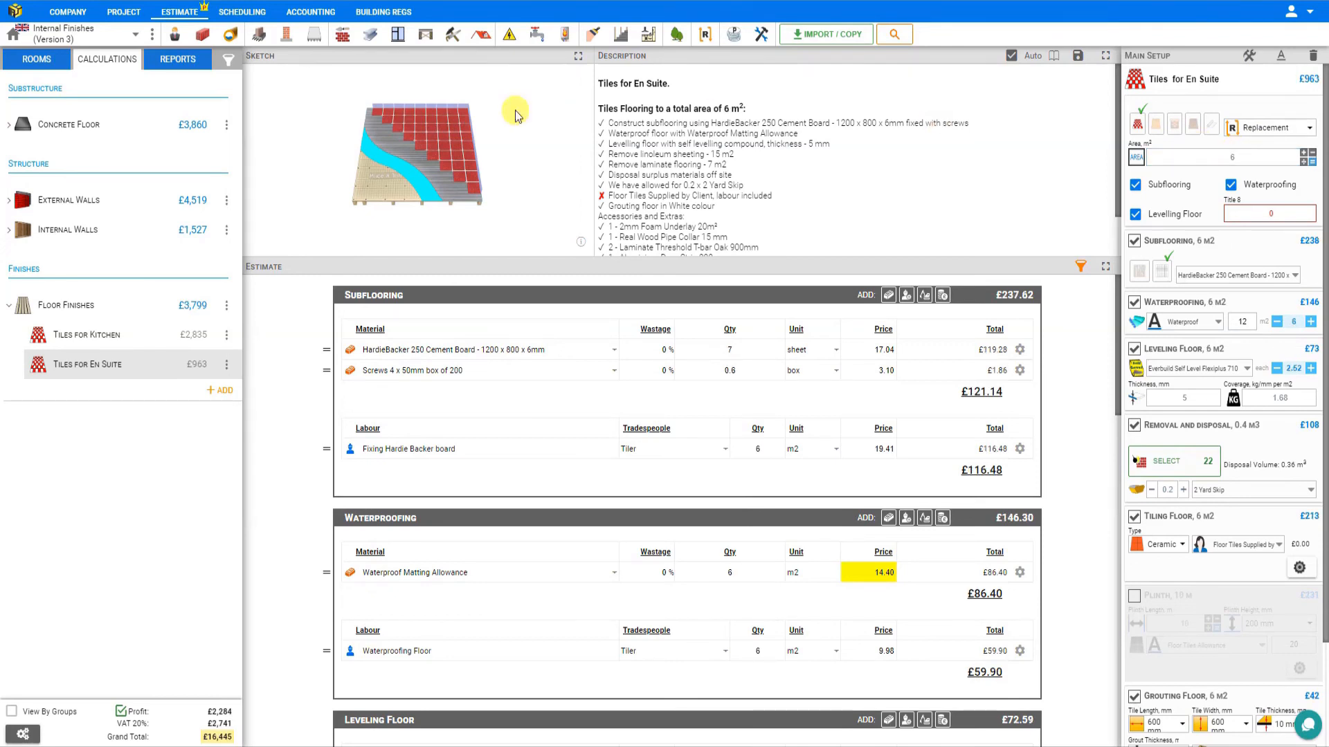
- Open the quote report and examine the descriptions for the kitchen and en suite tile floors
{"action": "left_click", "coordinate": [177, 63]}
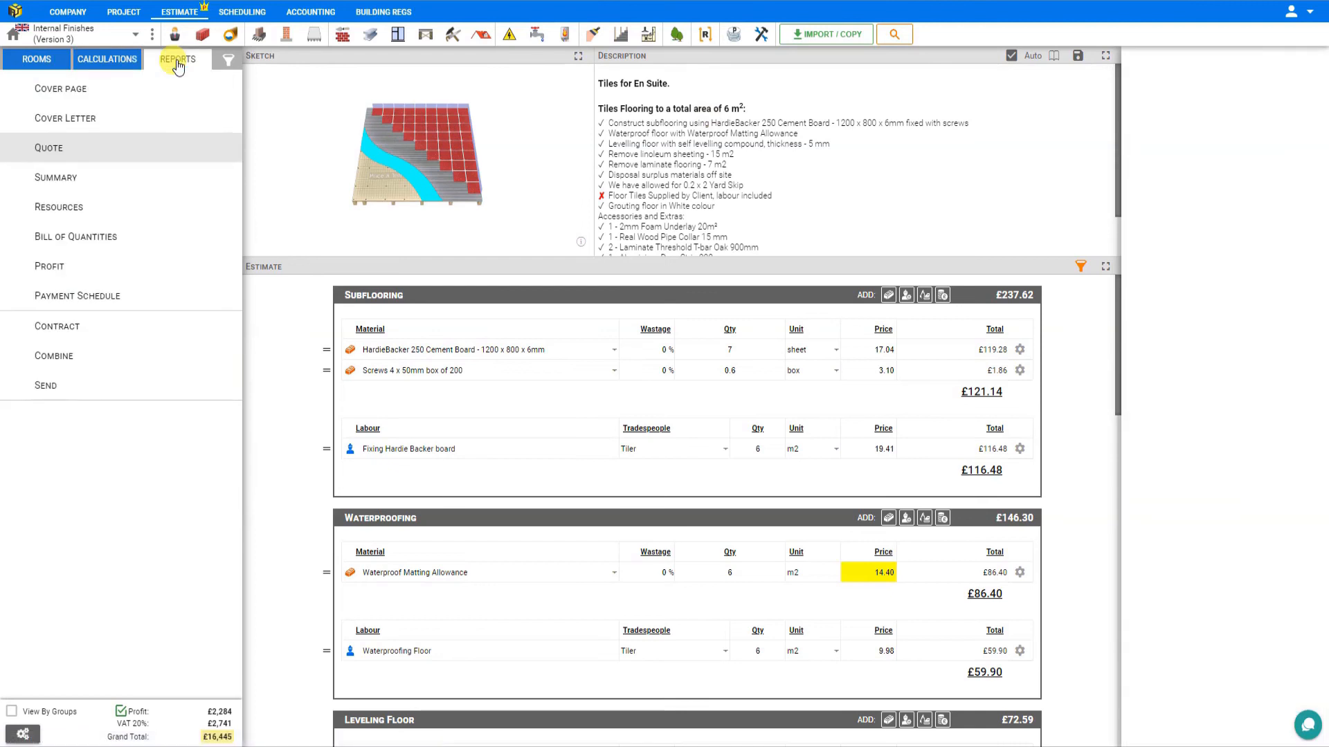
{"action": "scroll", "coordinate": [566, 254], "scroll_direction": "down", "scroll_amount": 6}
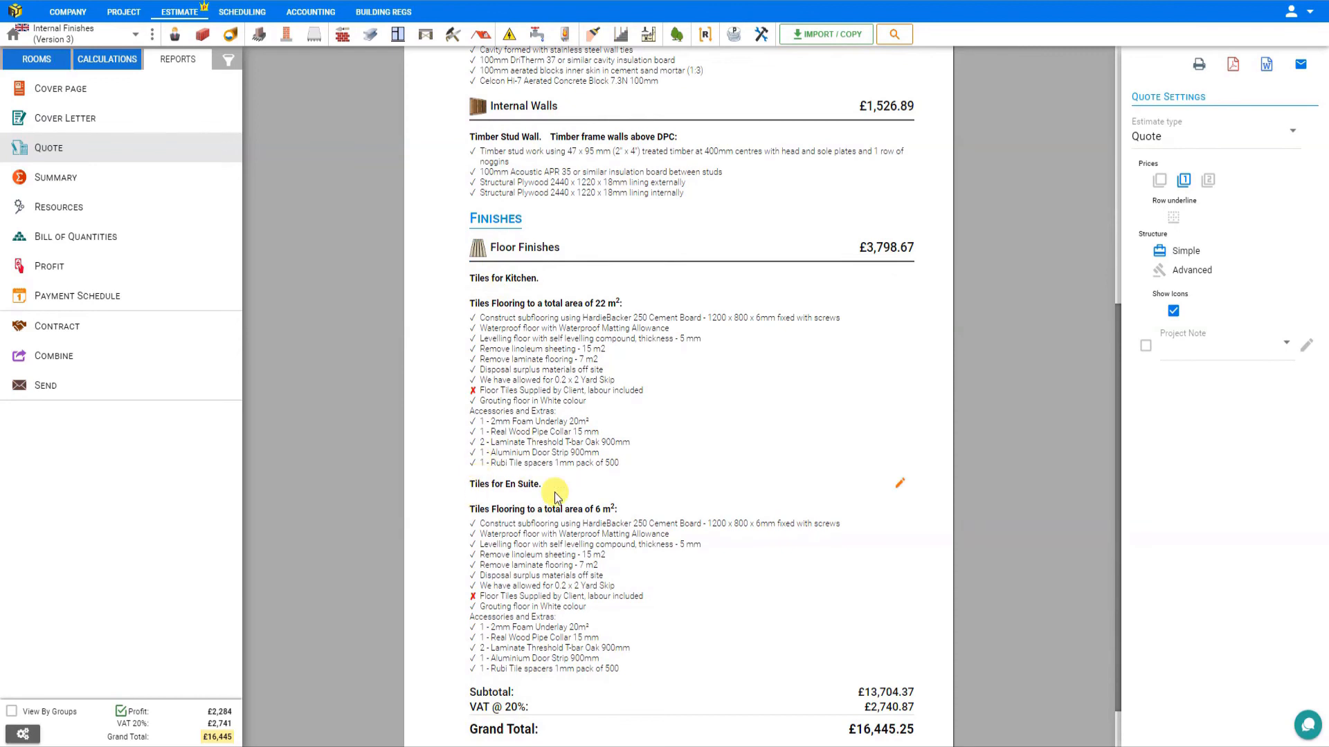
{"action": "scroll", "coordinate": [575, 359], "scroll_direction": "down", "scroll_amount": 1}
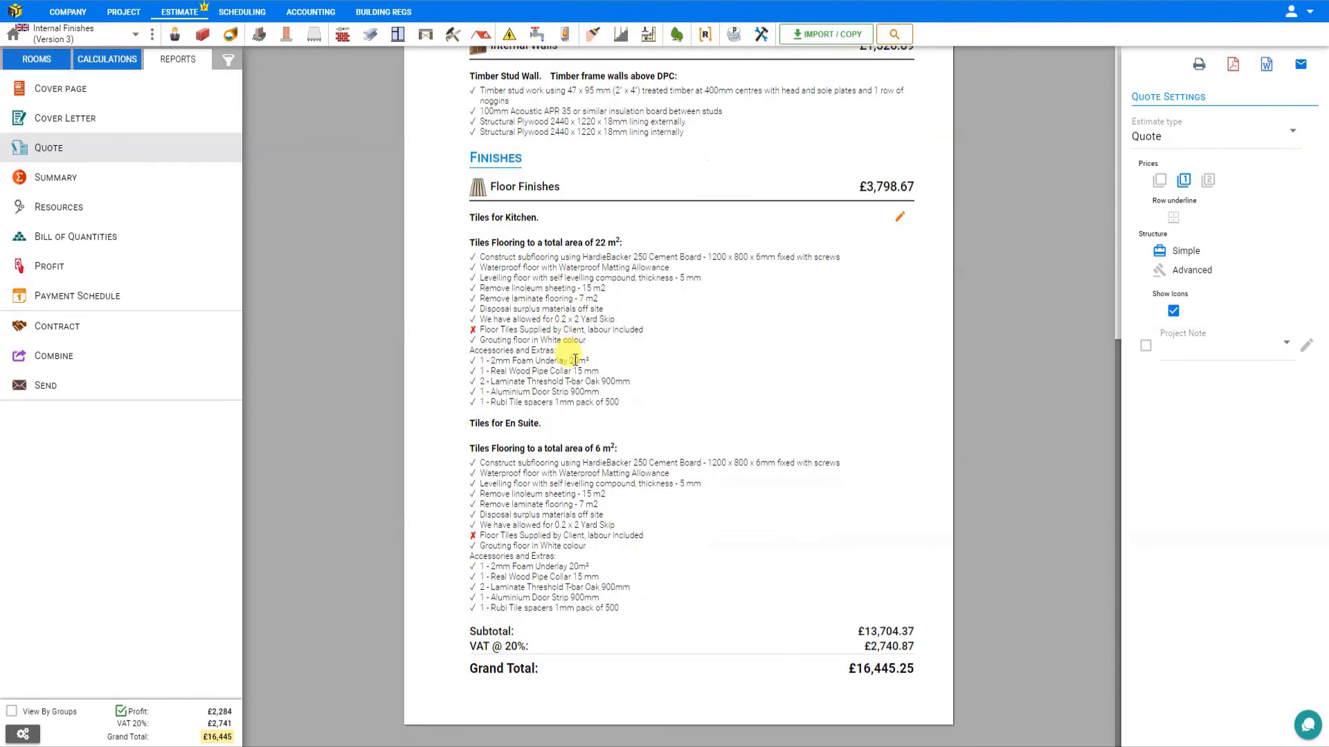
- Switch the quote to the Advanced structure, review the floor's material, labour and plant breakdown, and toggle the Price column
{"action": "left_click", "coordinate": [1189, 275]}
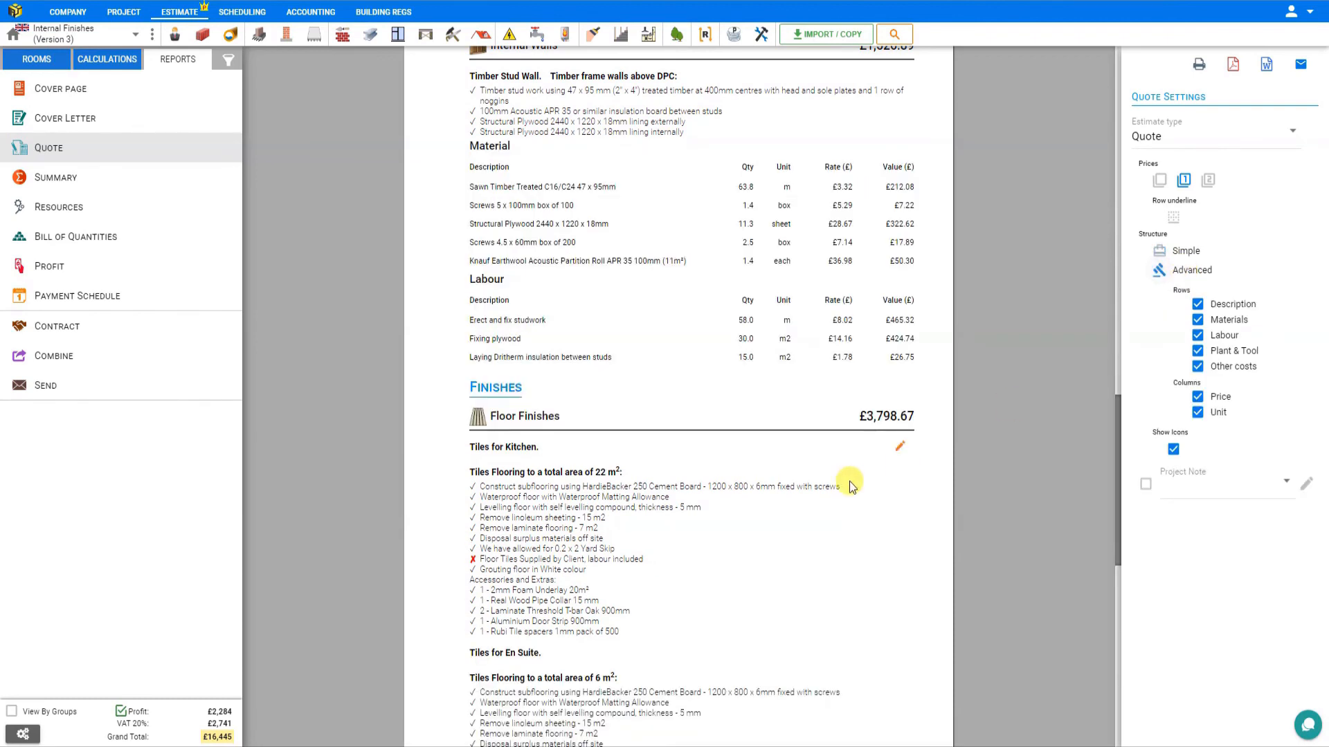
{"action": "scroll", "coordinate": [848, 481], "scroll_direction": "down", "scroll_amount": 10}
{"action": "scroll", "coordinate": [848, 481], "scroll_direction": "down", "scroll_amount": 4}
{"action": "scroll", "coordinate": [848, 480], "scroll_direction": "up", "scroll_amount": 10}
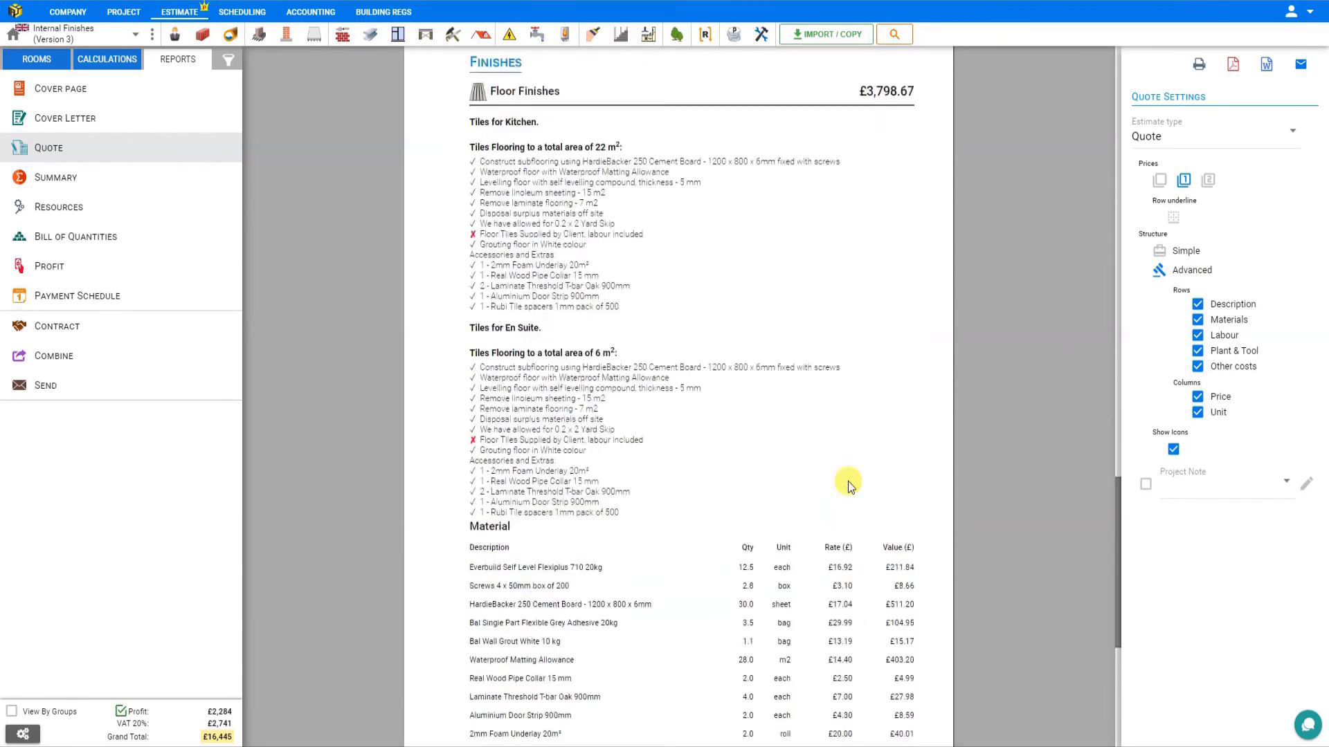
{"action": "scroll", "coordinate": [848, 480], "scroll_direction": "down", "scroll_amount": 10}
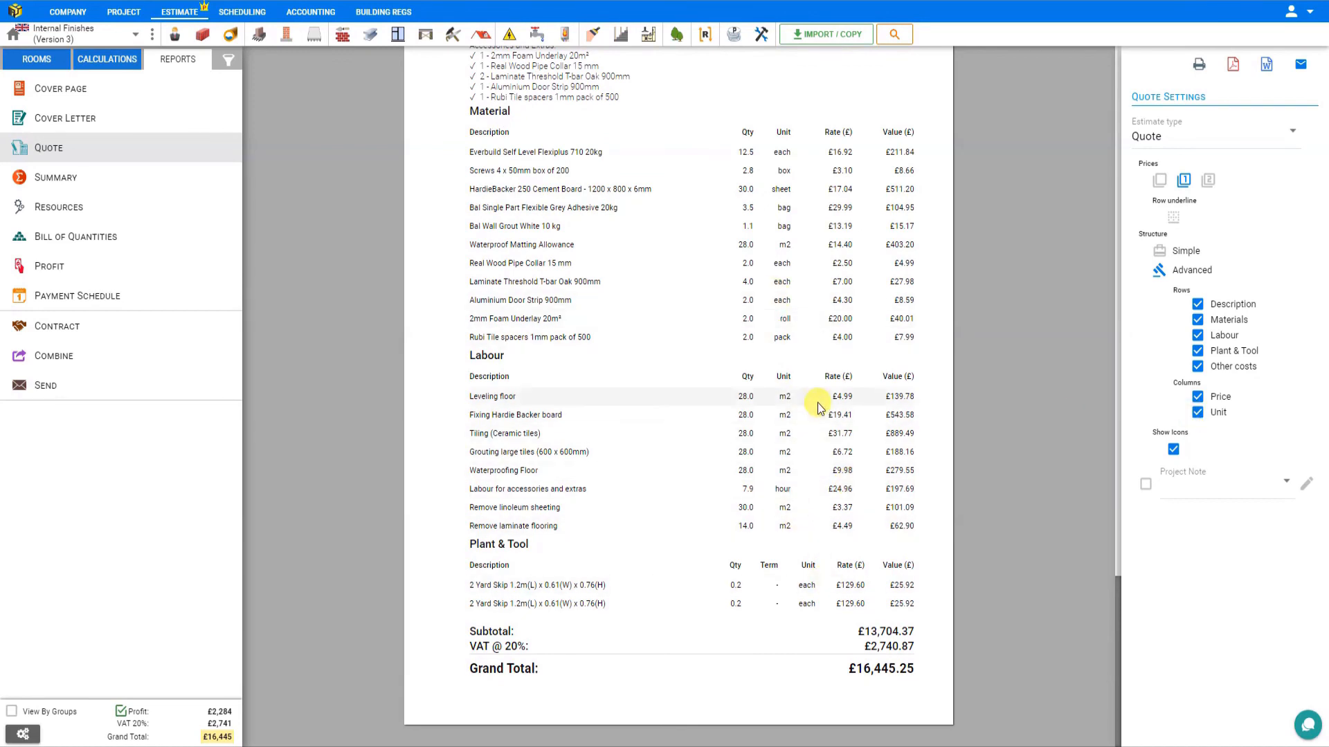
{"action": "left_click", "coordinate": [1198, 398]}
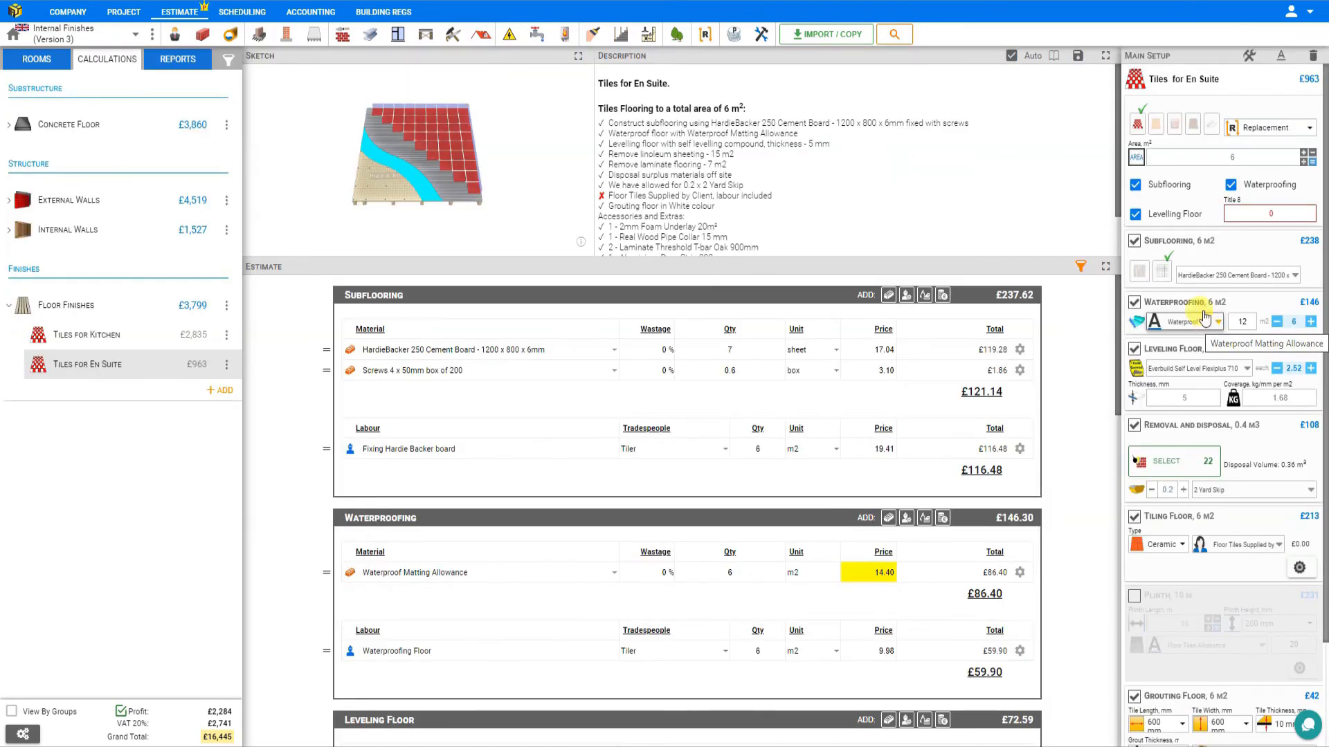
- Change the en suite calculation's floor type to Laminate and look through its flooring and underlay options
{"action": "left_click", "coordinate": [1156, 126]}
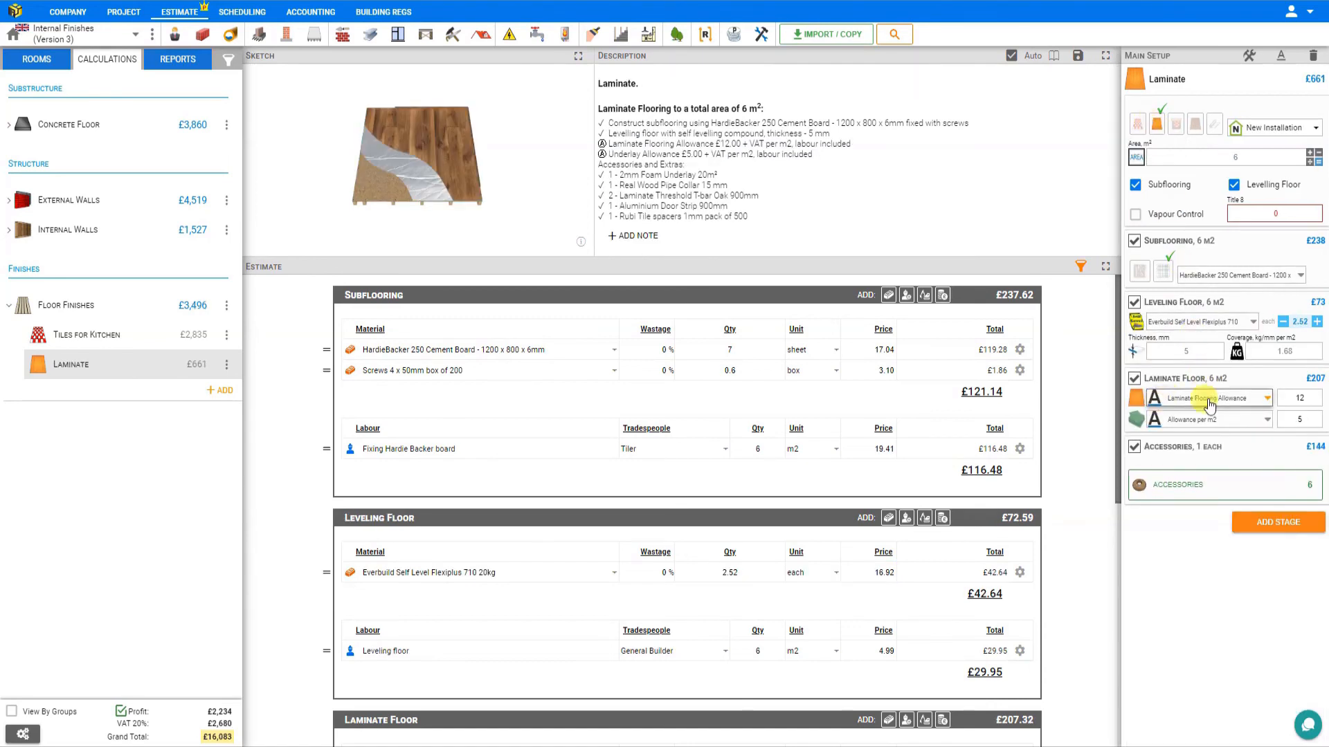
{"action": "left_click", "coordinate": [1266, 400]}
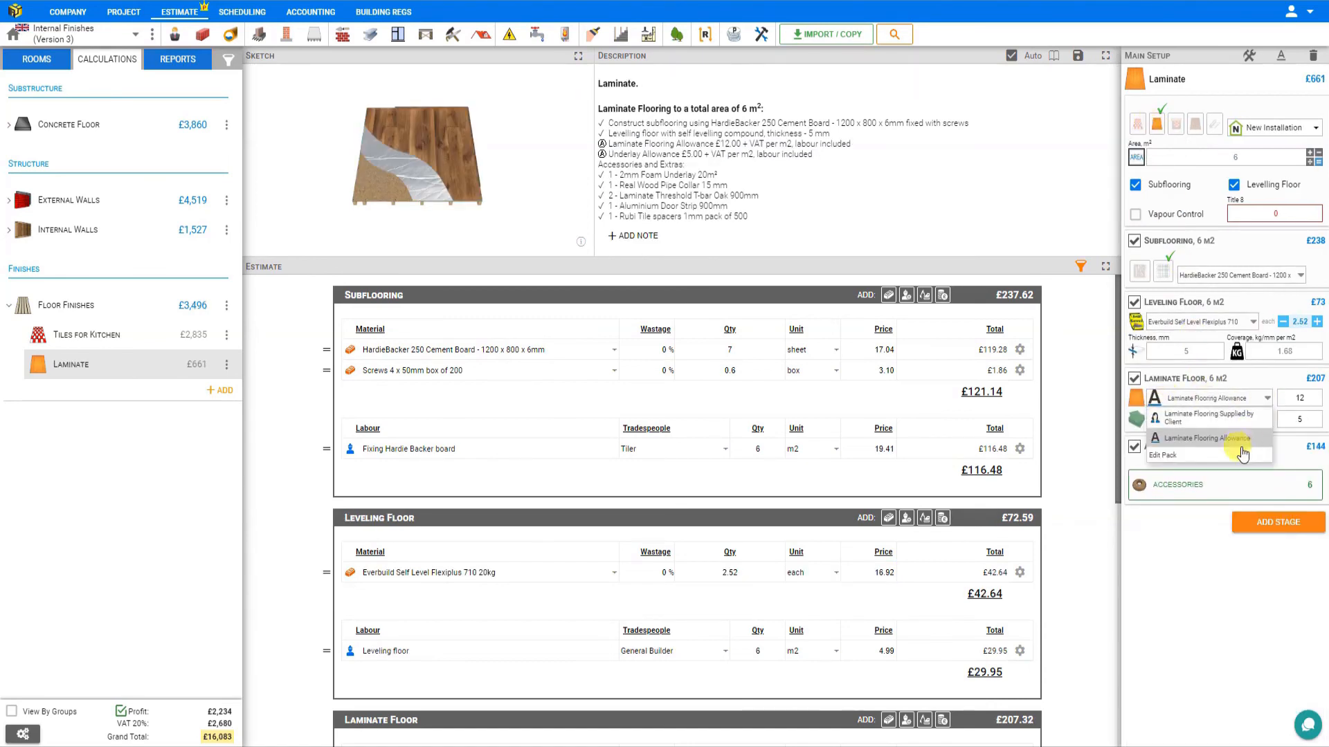
{"action": "left_click", "coordinate": [1275, 383]}
{"action": "left_click", "coordinate": [1263, 421]}
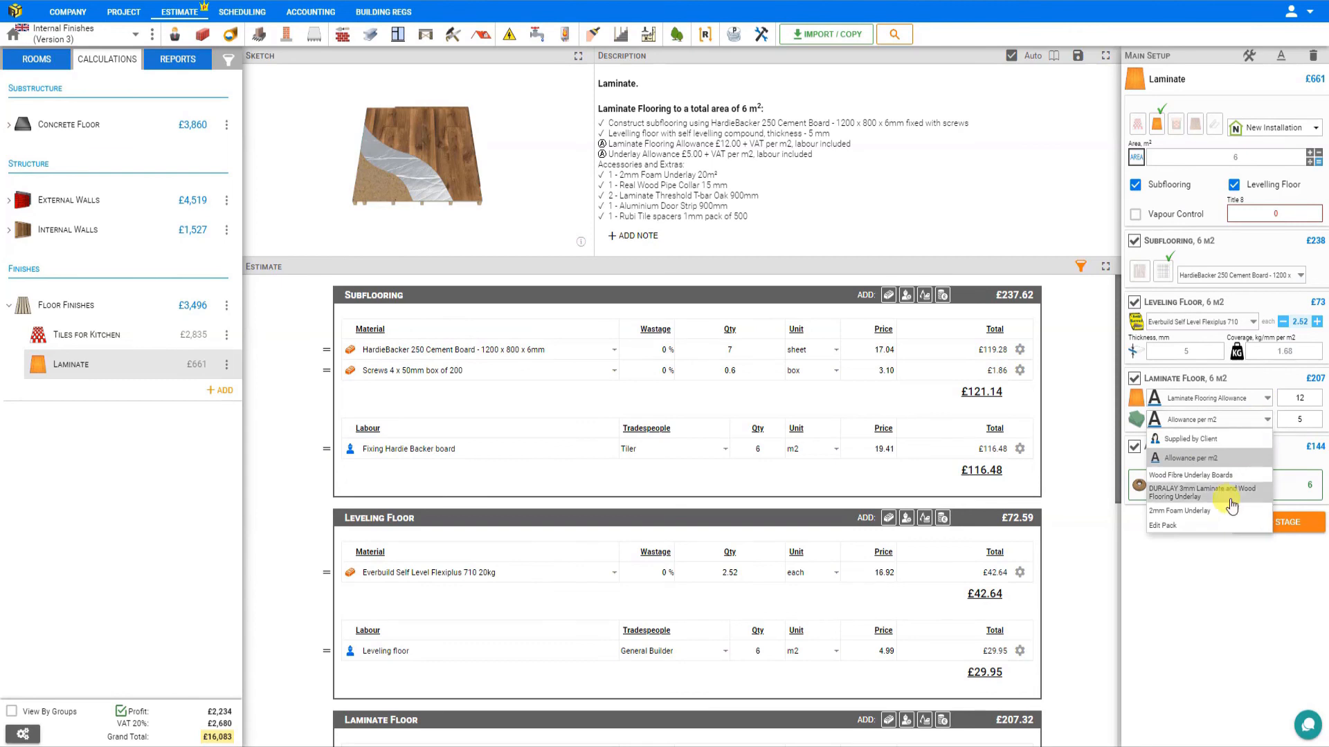
- Change the floor type to Carpet, view the gripper rods' perimeter calculator, and set the carpet as Glued
{"action": "left_click", "coordinate": [1177, 127]}
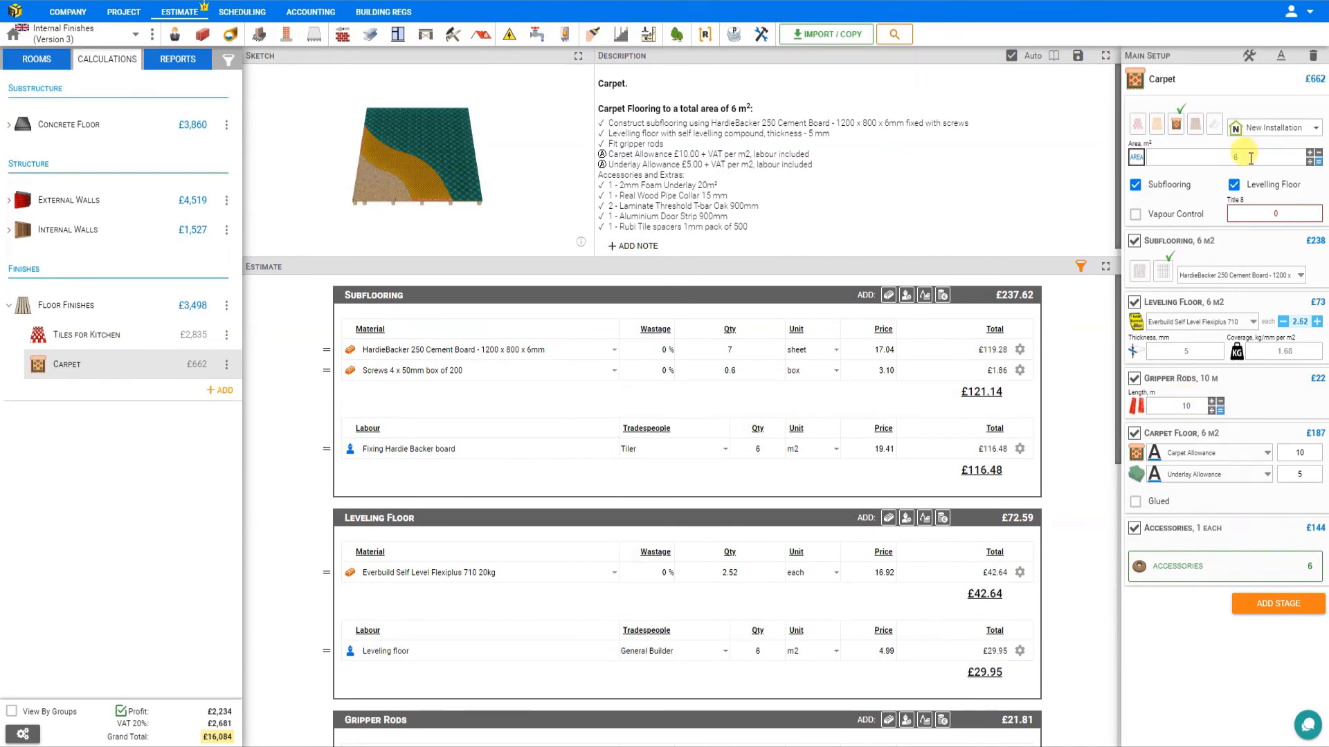
{"action": "left_click", "coordinate": [1218, 411]}
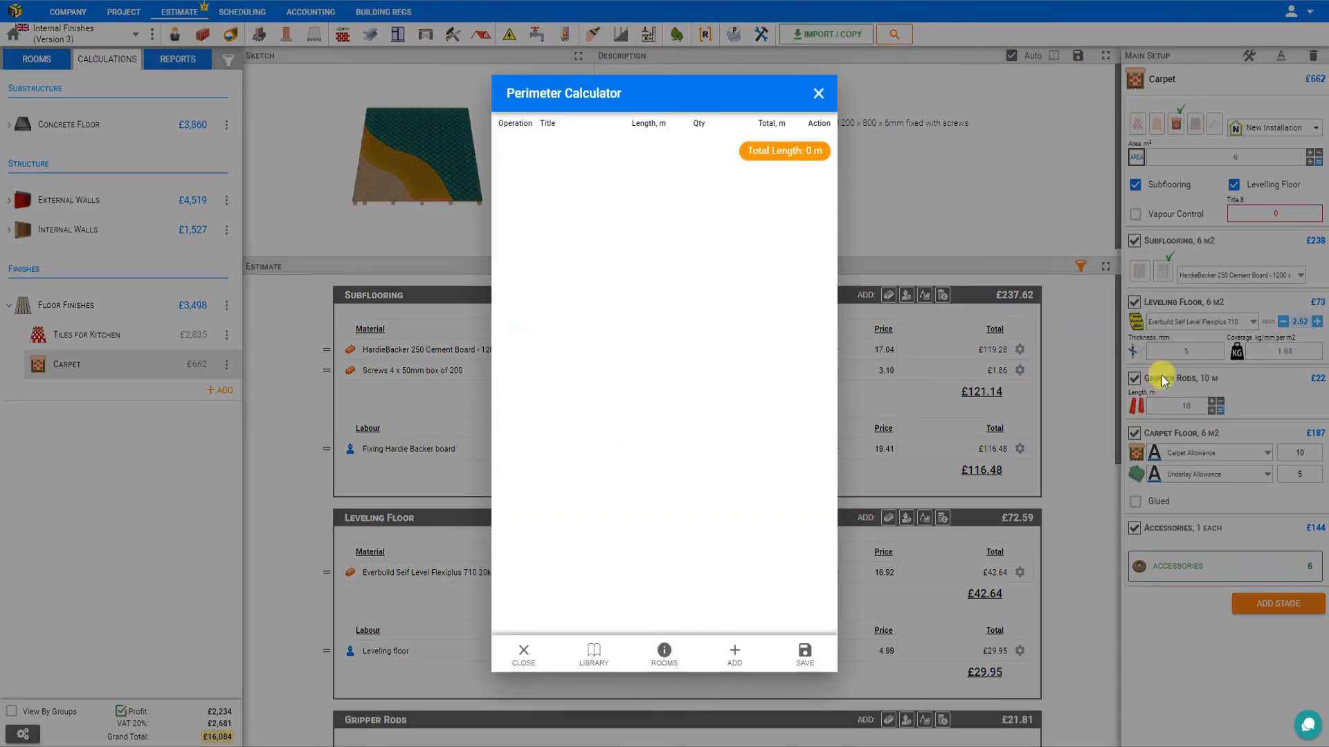
{"action": "left_click", "coordinate": [819, 93]}
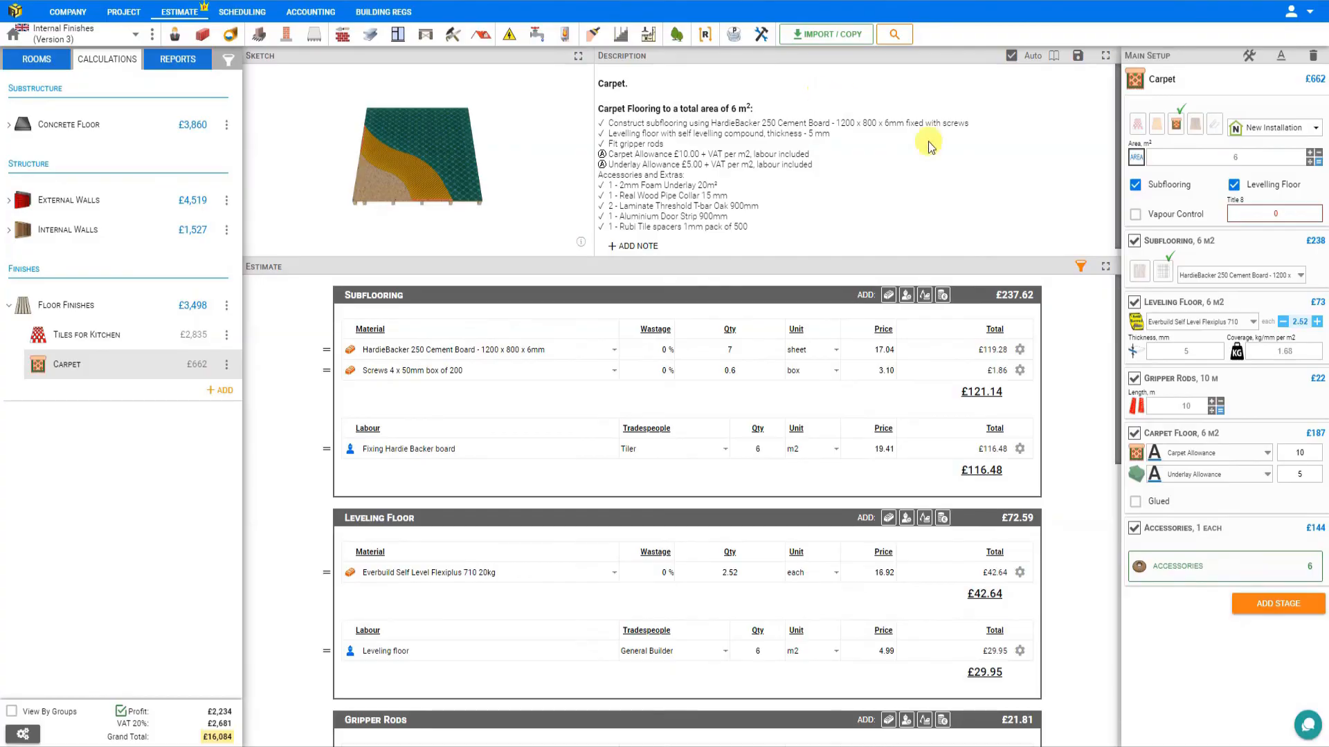
{"action": "left_click", "coordinate": [1136, 502]}
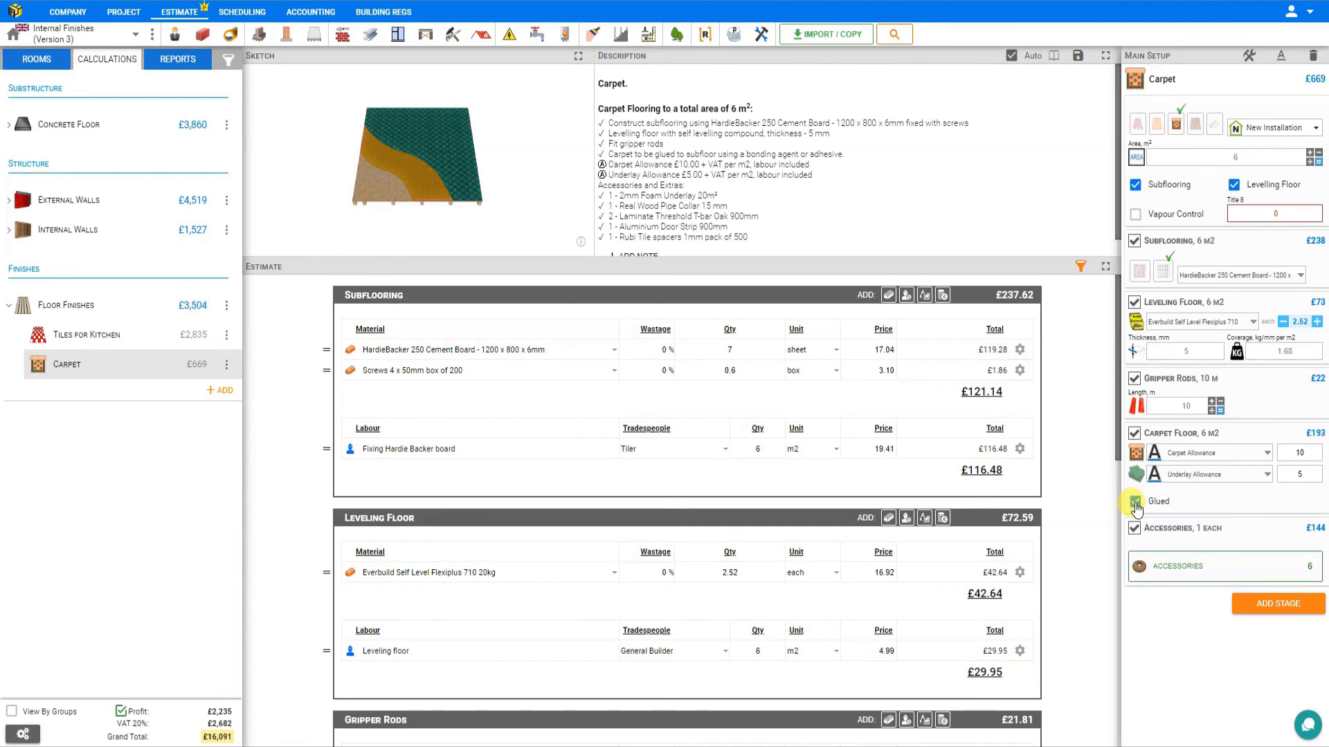
{"action": "scroll", "coordinate": [767, 472], "scroll_direction": "down", "scroll_amount": 7}
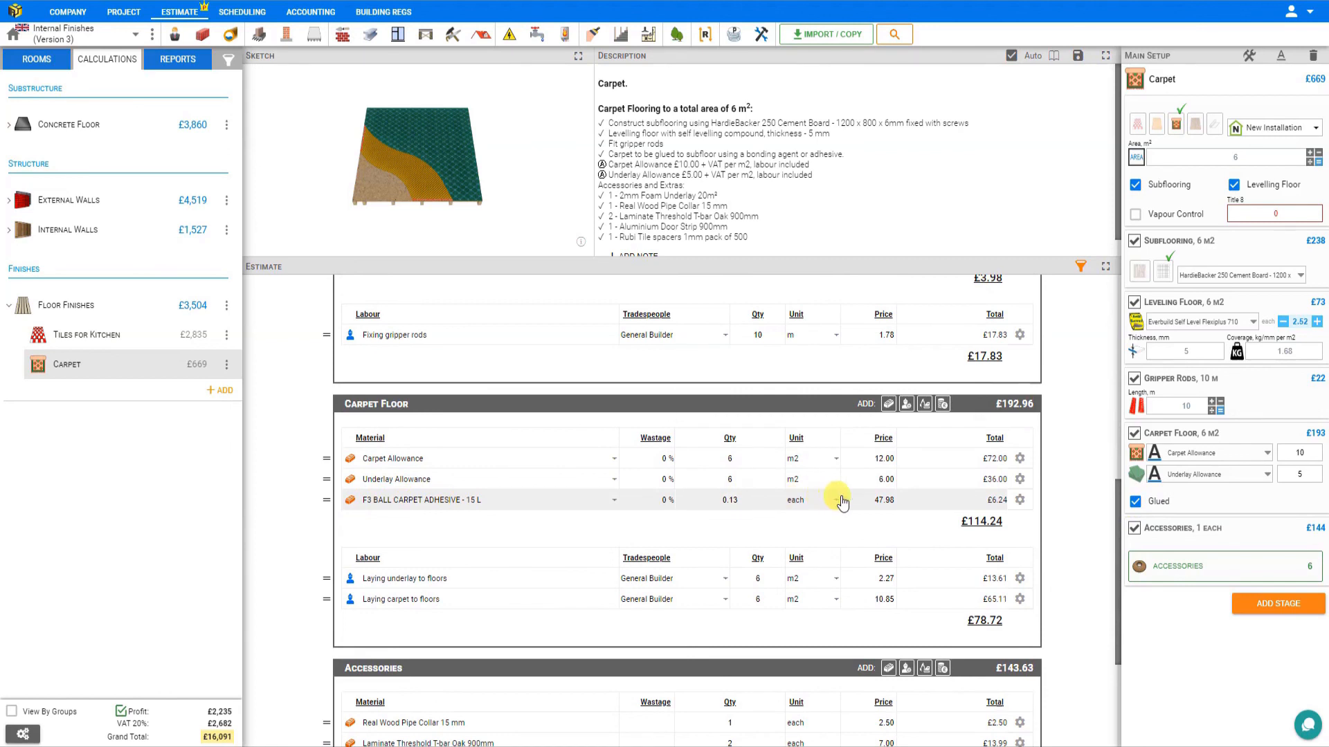
- Change the floor type to Engineering/Solid Wood with Vapour Control, Wood Fibre Underlay Boards and Glued fixing
{"action": "left_click", "coordinate": [1197, 126]}
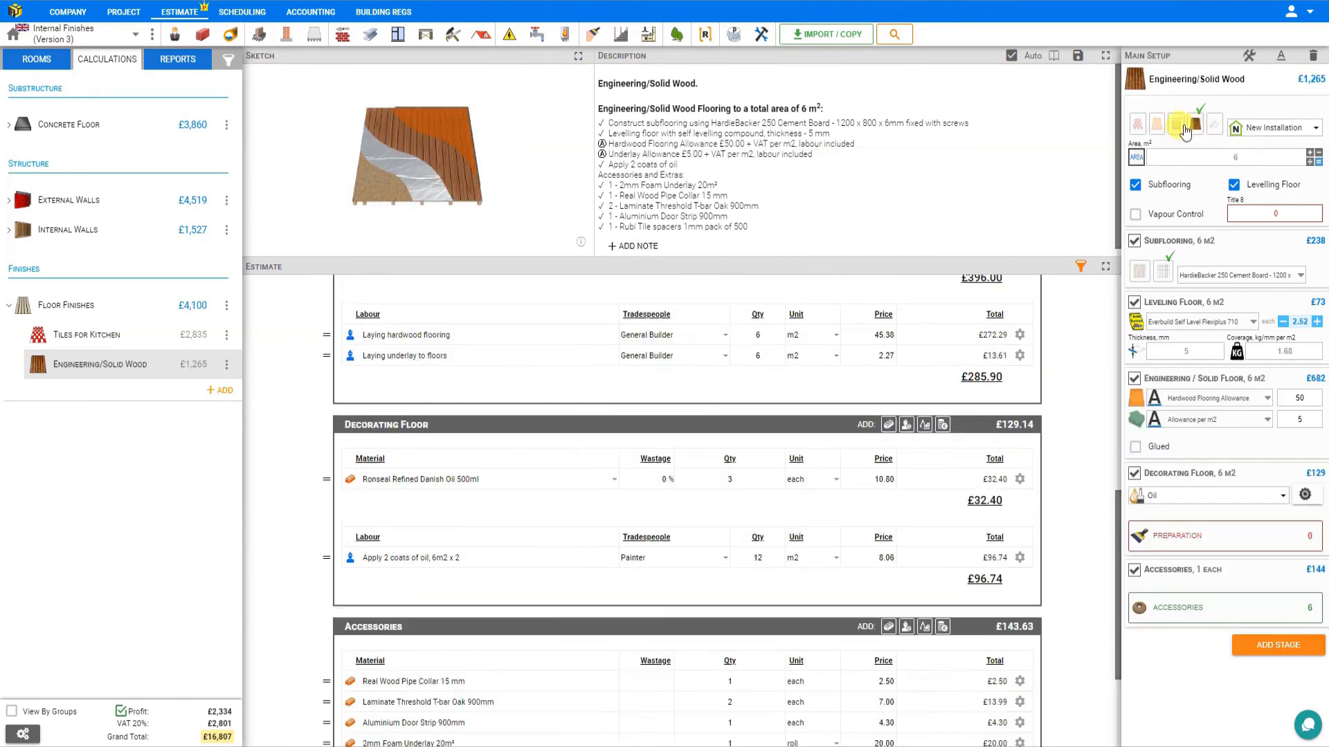
{"action": "left_click", "coordinate": [1136, 215]}
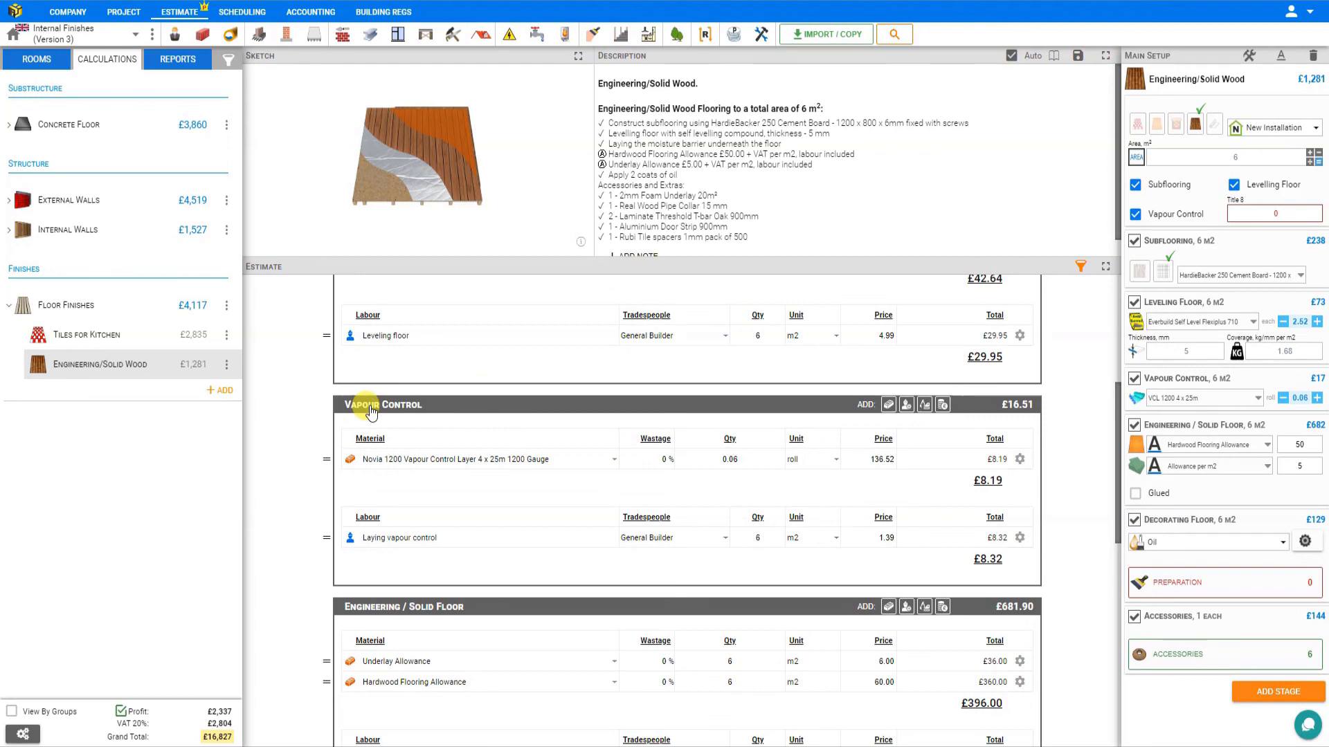
{"action": "left_click", "coordinate": [1267, 467]}
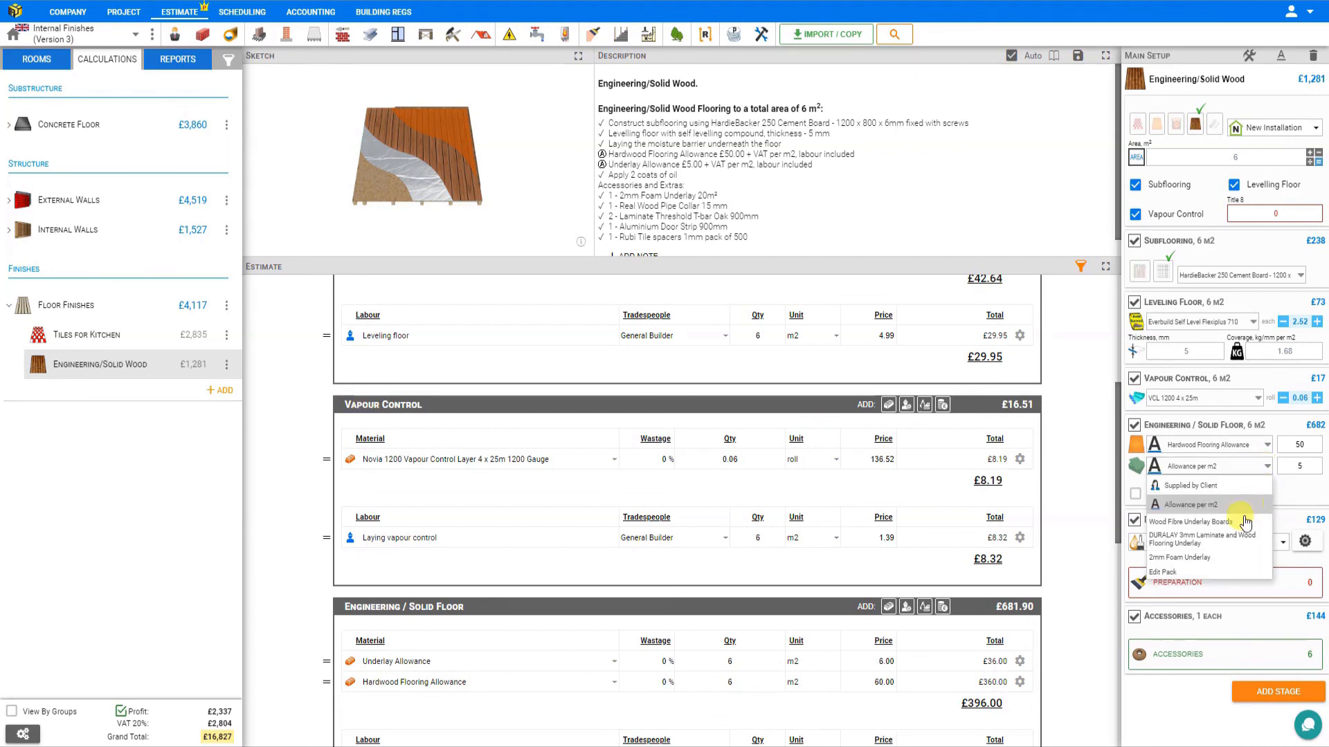
{"action": "left_click", "coordinate": [1201, 522]}
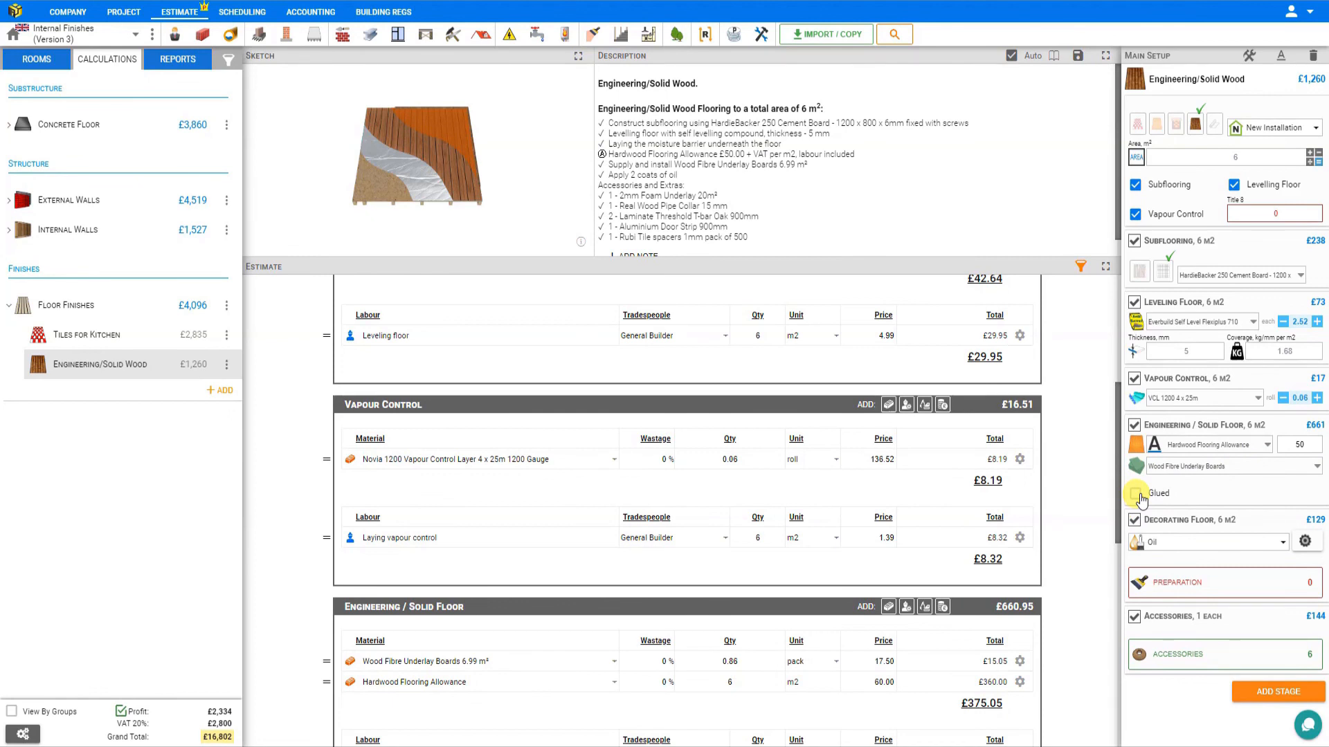
{"action": "left_click", "coordinate": [1136, 494]}
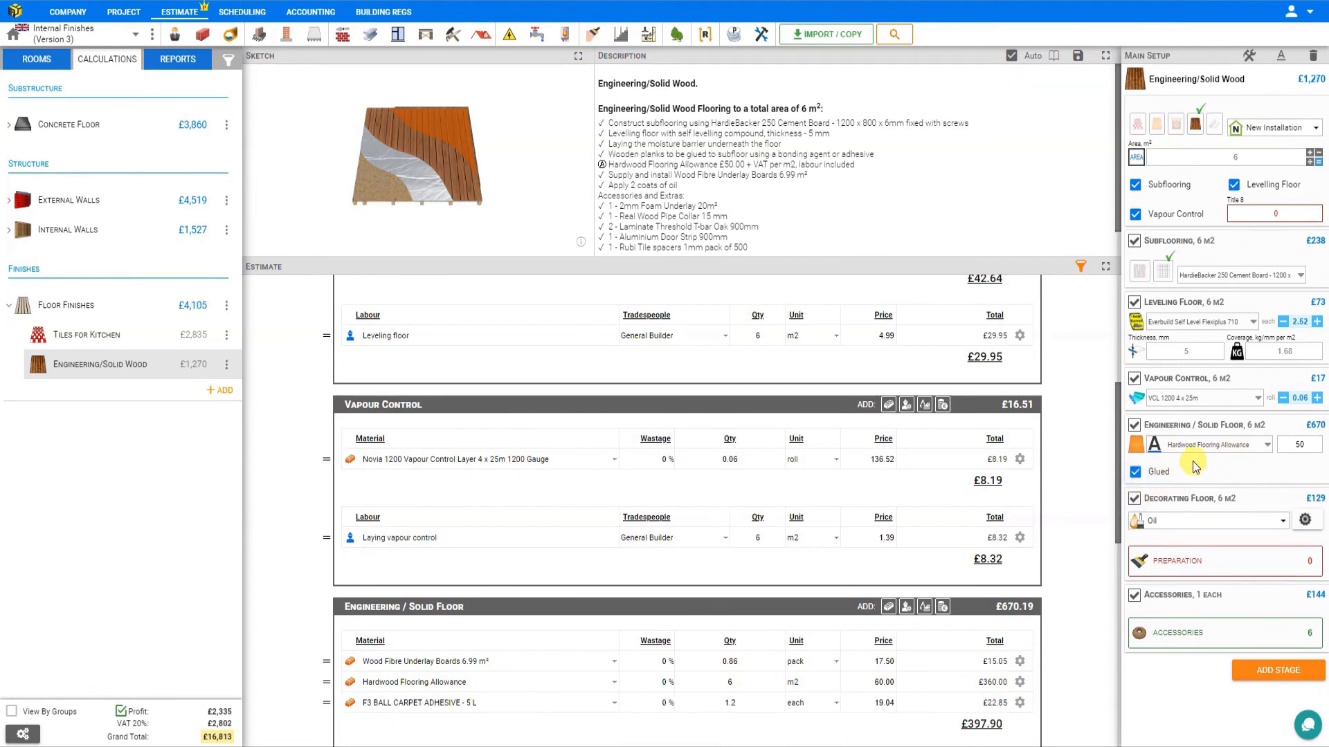
- Look through the wood floor's decorating finishes and the available preparation tasks without adding any
{"action": "left_click", "coordinate": [1190, 526]}
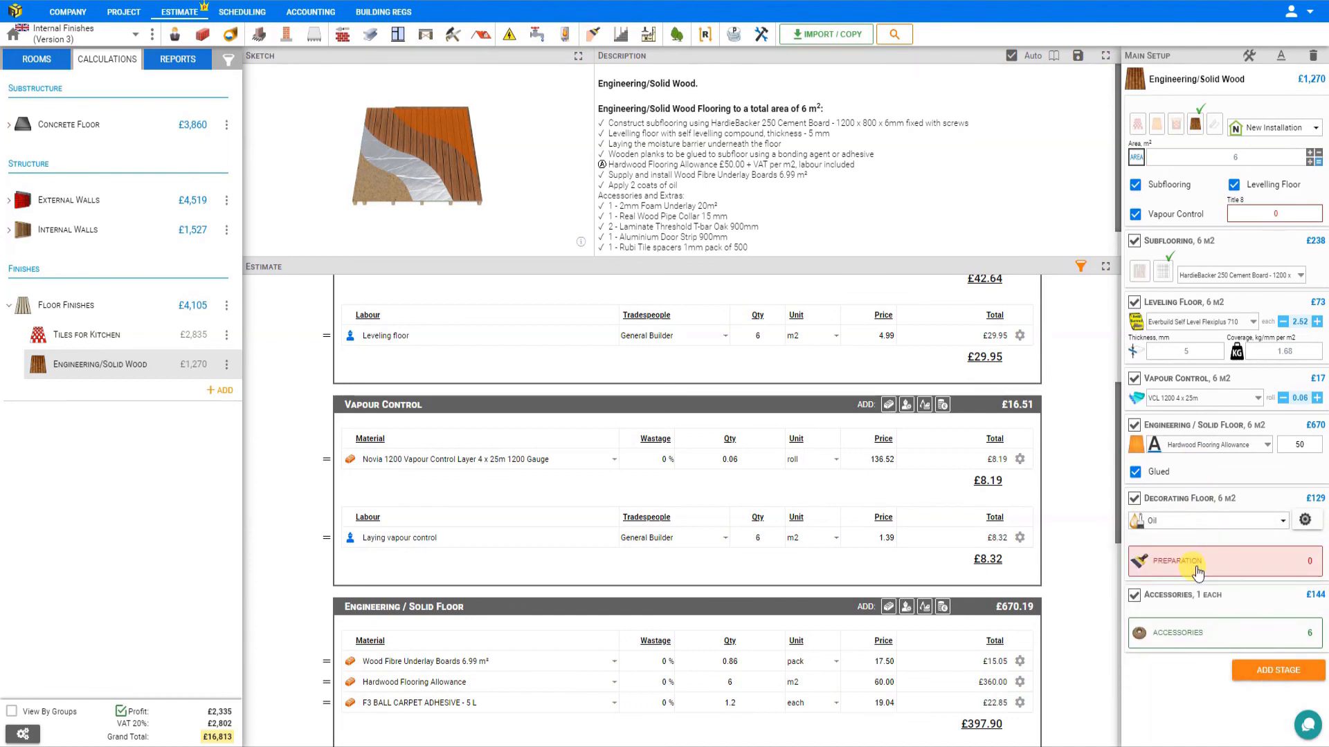
{"action": "left_click", "coordinate": [1196, 567]}
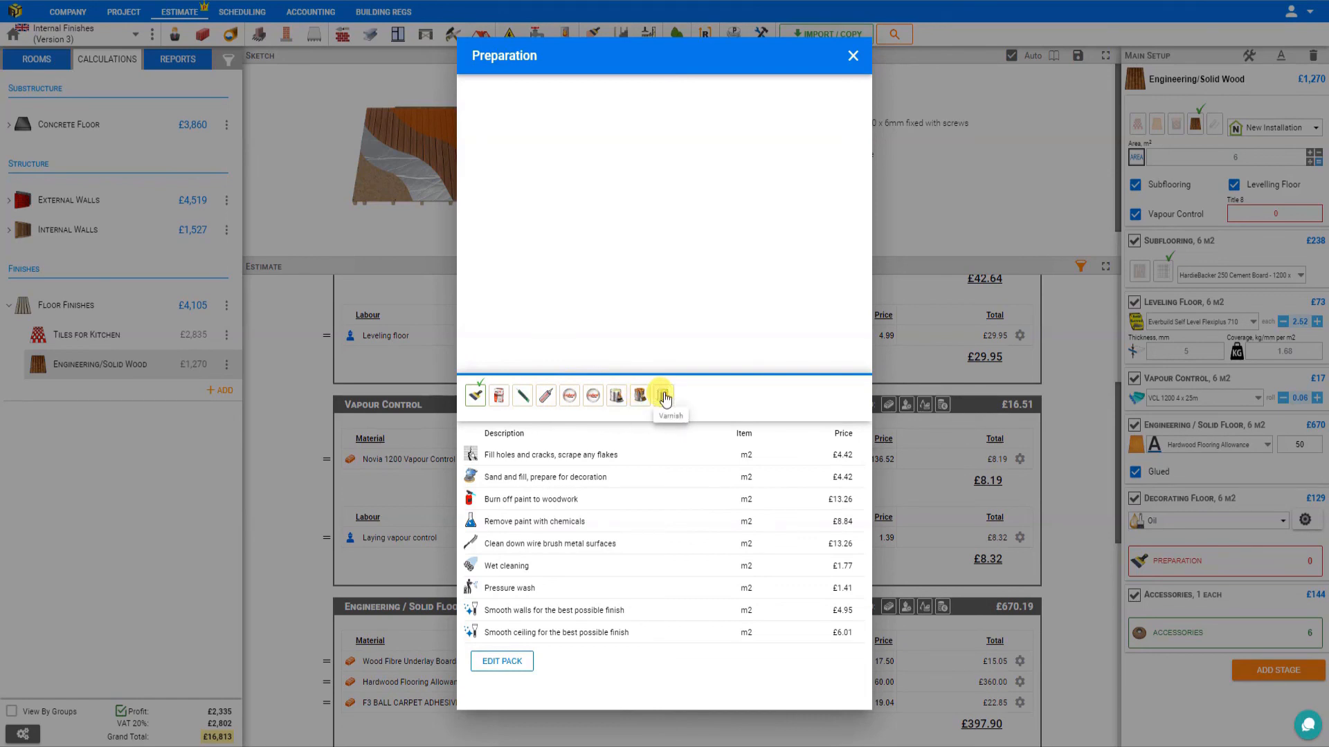
{"action": "key", "text": "Escape"}
- Change the en suite calculation's floor type to Vinyl
{"action": "left_click", "coordinate": [1213, 128]}
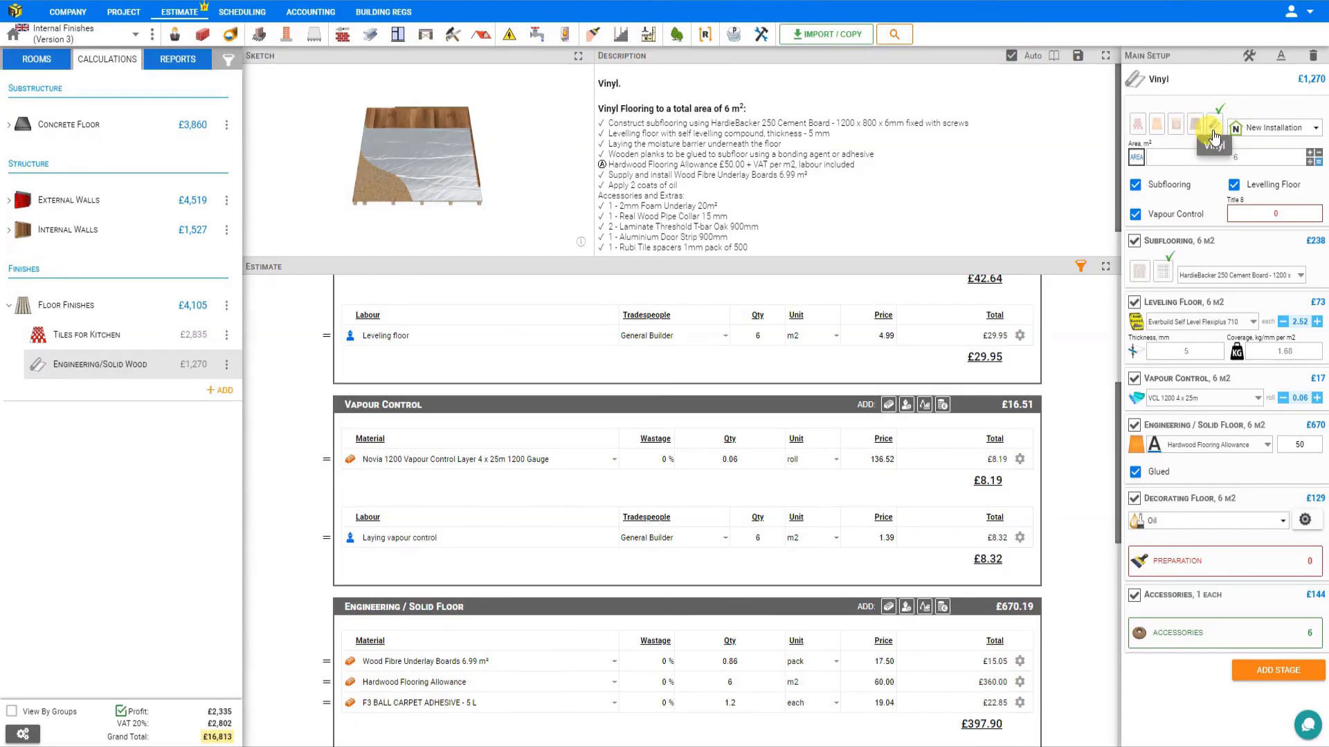